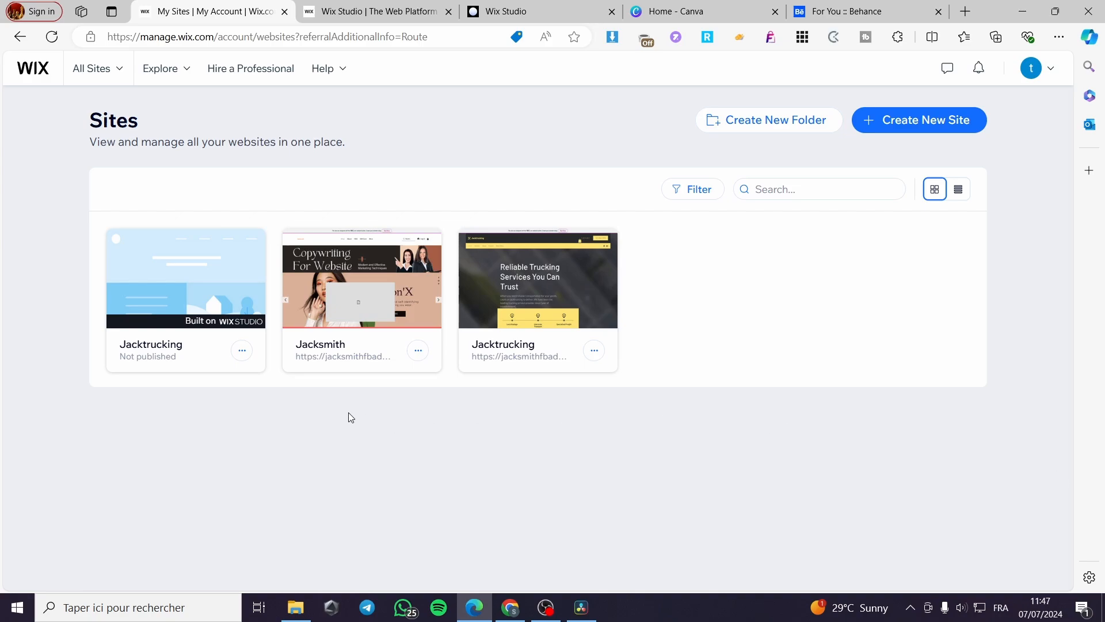
{"action": "mouse_move", "coordinate": [212, 338]}
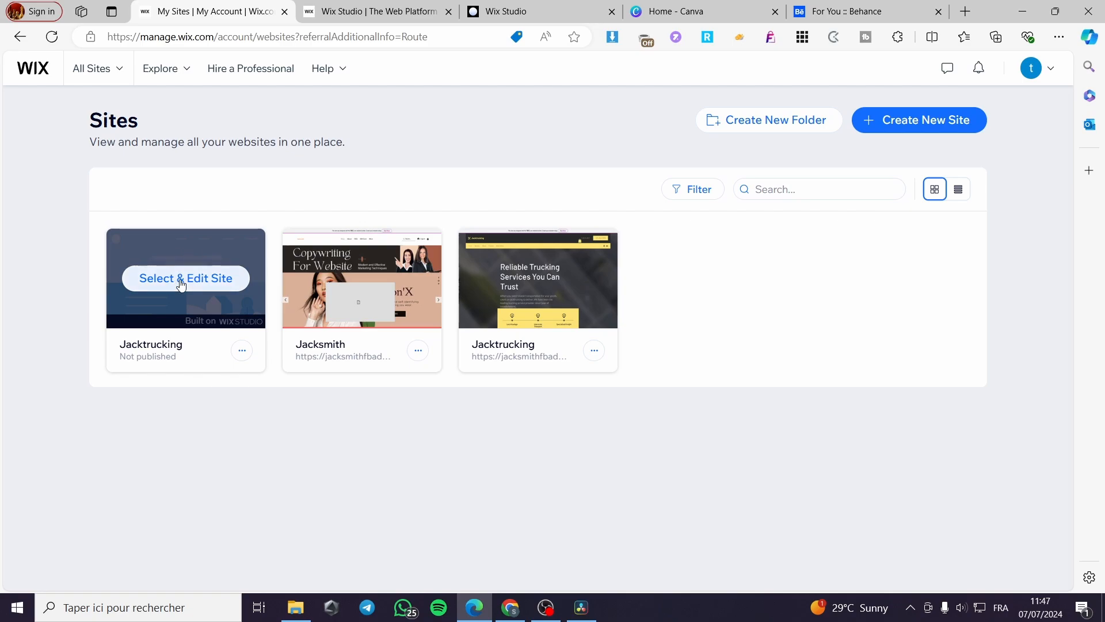
{"action": "left_click", "coordinate": [346, 9]}
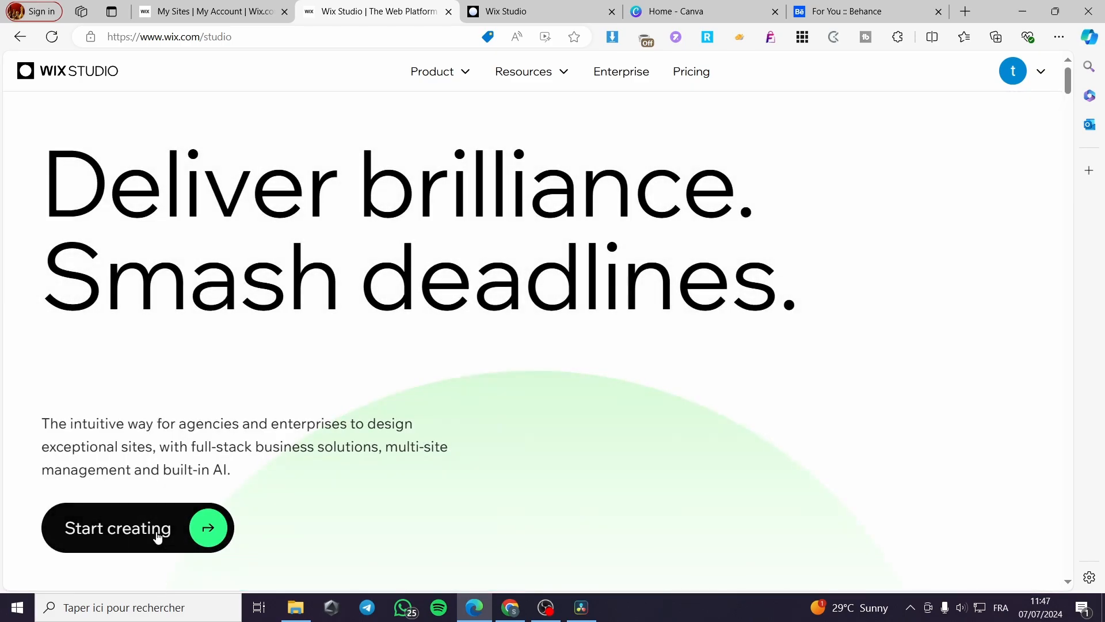
{"action": "left_click", "coordinate": [136, 534]}
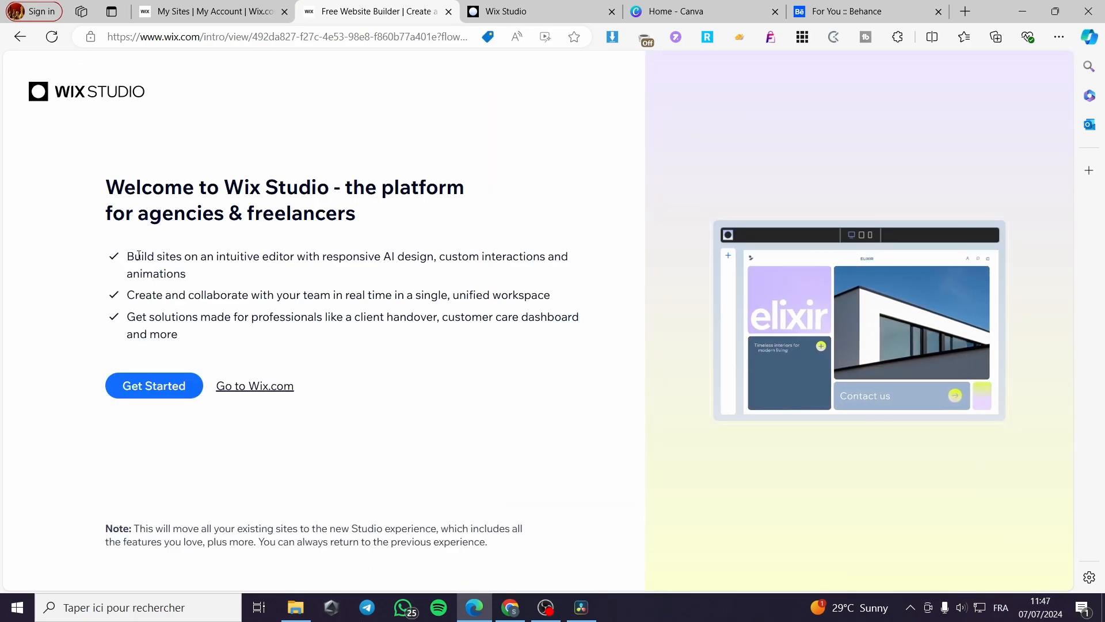
{"action": "left_click", "coordinate": [447, 12]}
{"action": "left_click", "coordinate": [193, 7]}
- Open the unpublished Jacktrucking site built on Wix Studio and launch its site editor
{"action": "mouse_move", "coordinate": [216, 340]}
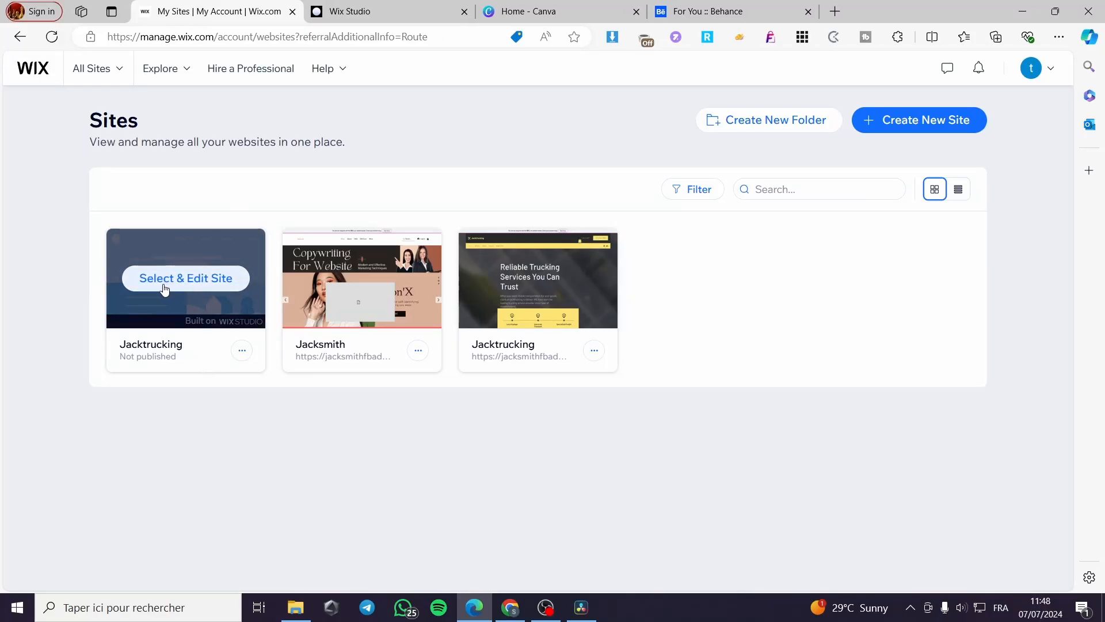
{"action": "left_click", "coordinate": [193, 286]}
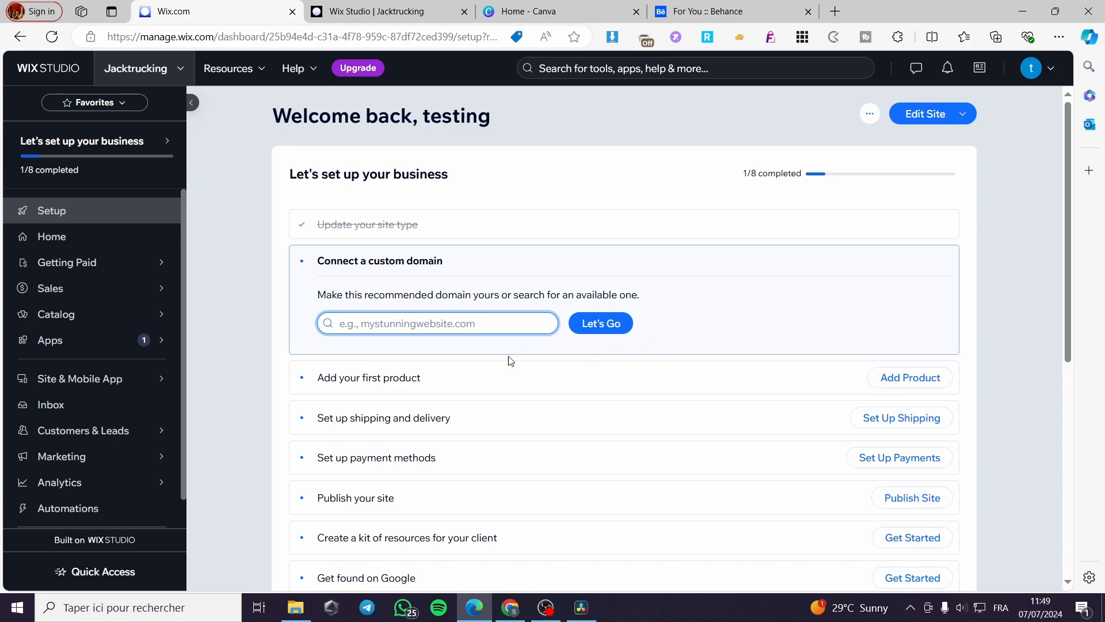
{"action": "mouse_move", "coordinate": [98, 324]}
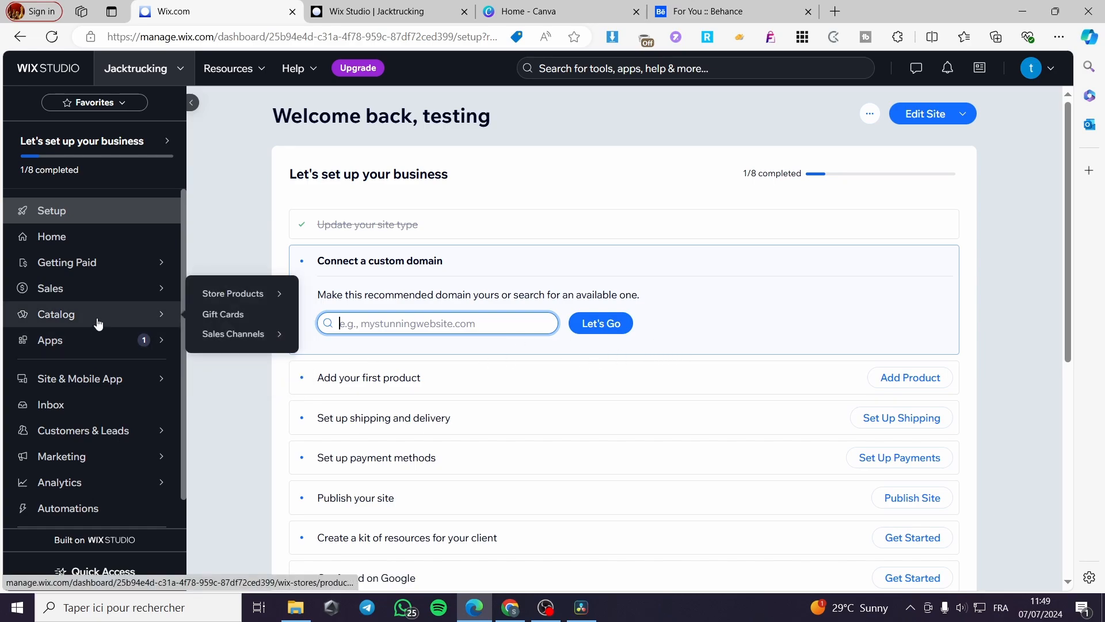
{"action": "mouse_move", "coordinate": [226, 302]}
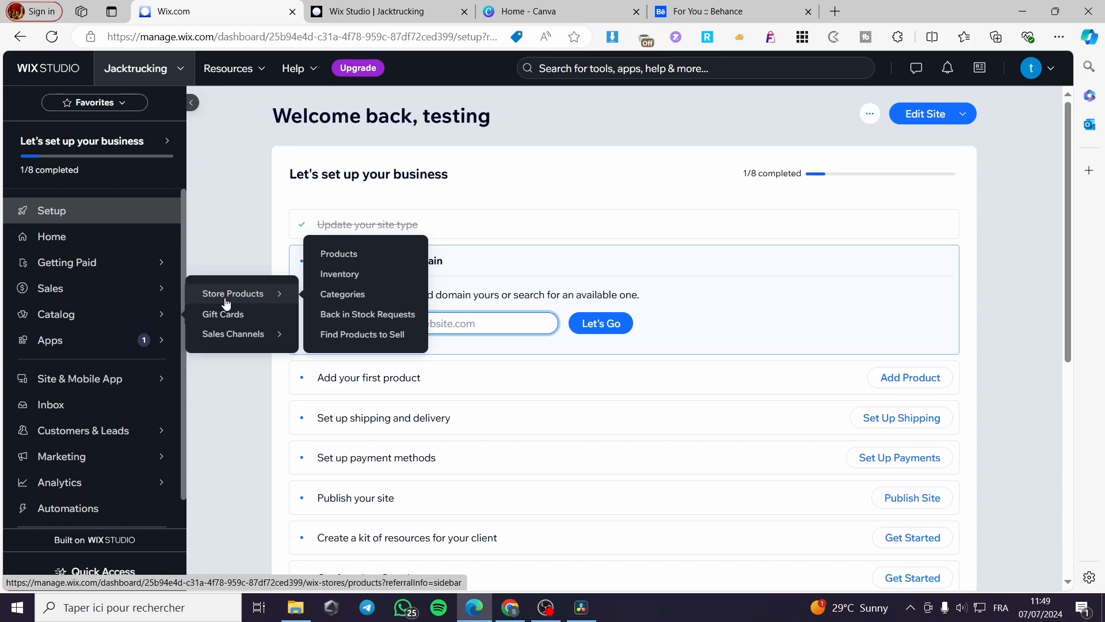
{"action": "left_click", "coordinate": [346, 261]}
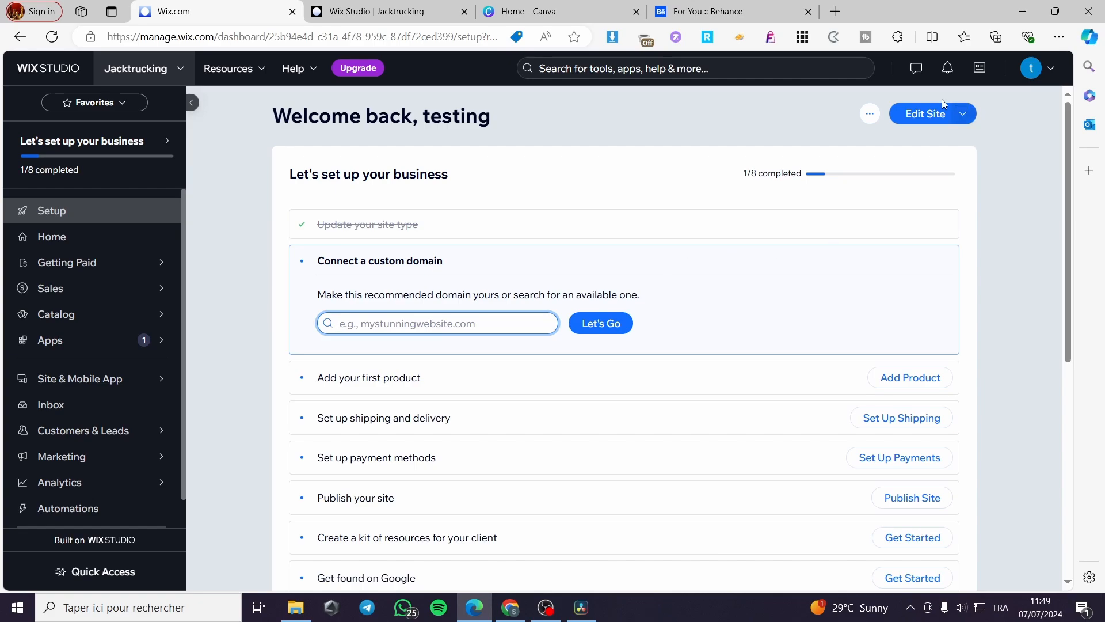
{"action": "left_click", "coordinate": [918, 118]}
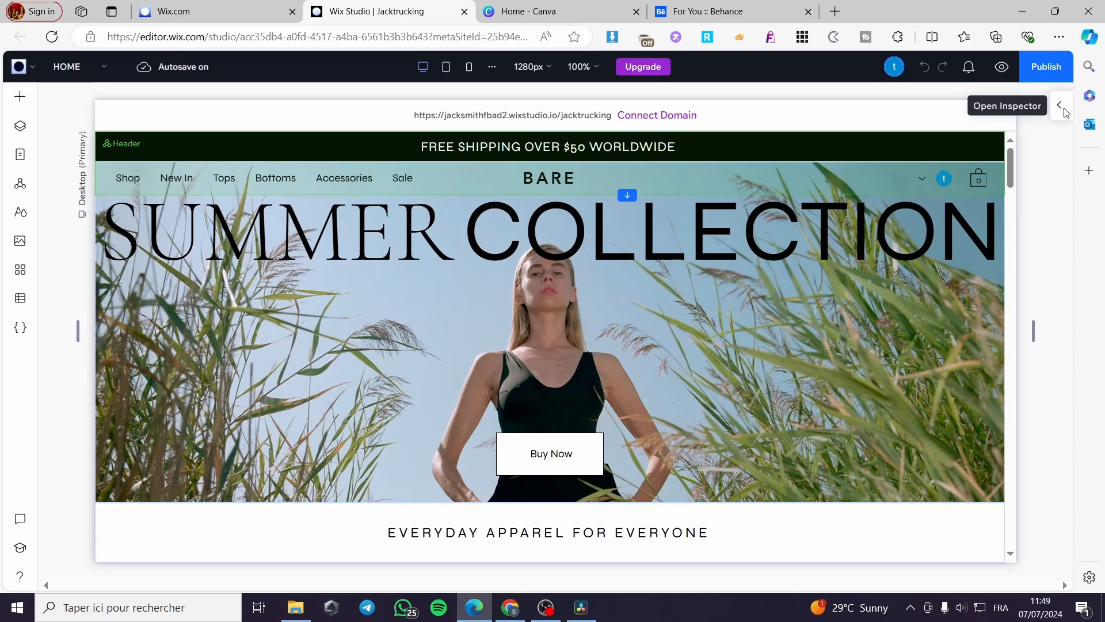
- Review the home page's Summer Collection banner, New In products and category sections
{"action": "scroll", "coordinate": [647, 264], "scroll_direction": "down", "scroll_amount": 4}
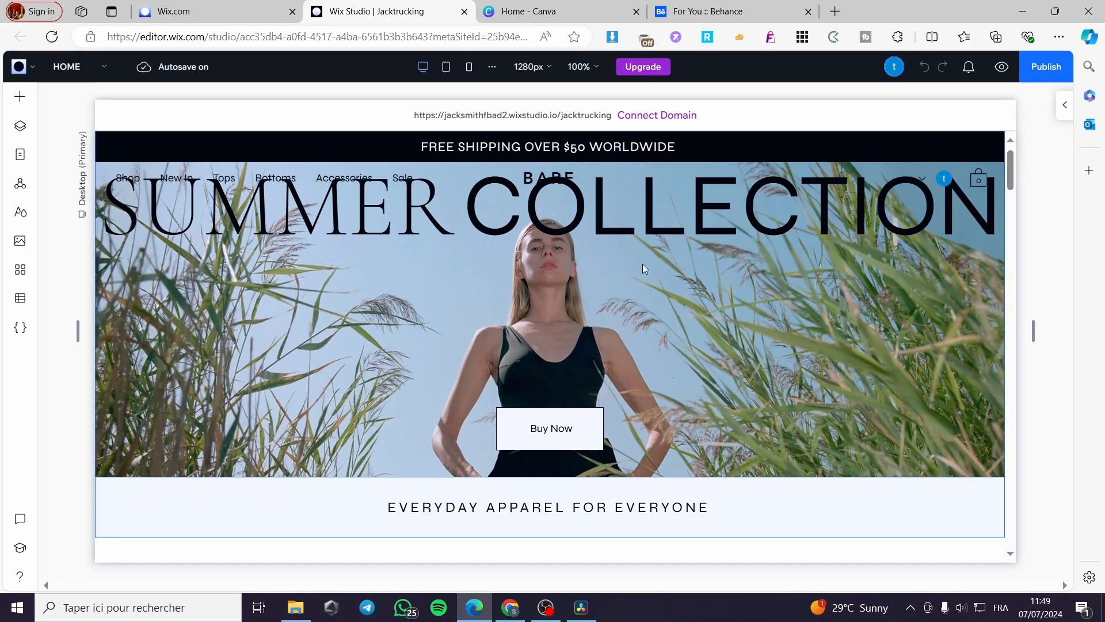
{"action": "scroll", "coordinate": [430, 365], "scroll_direction": "down", "scroll_amount": 5}
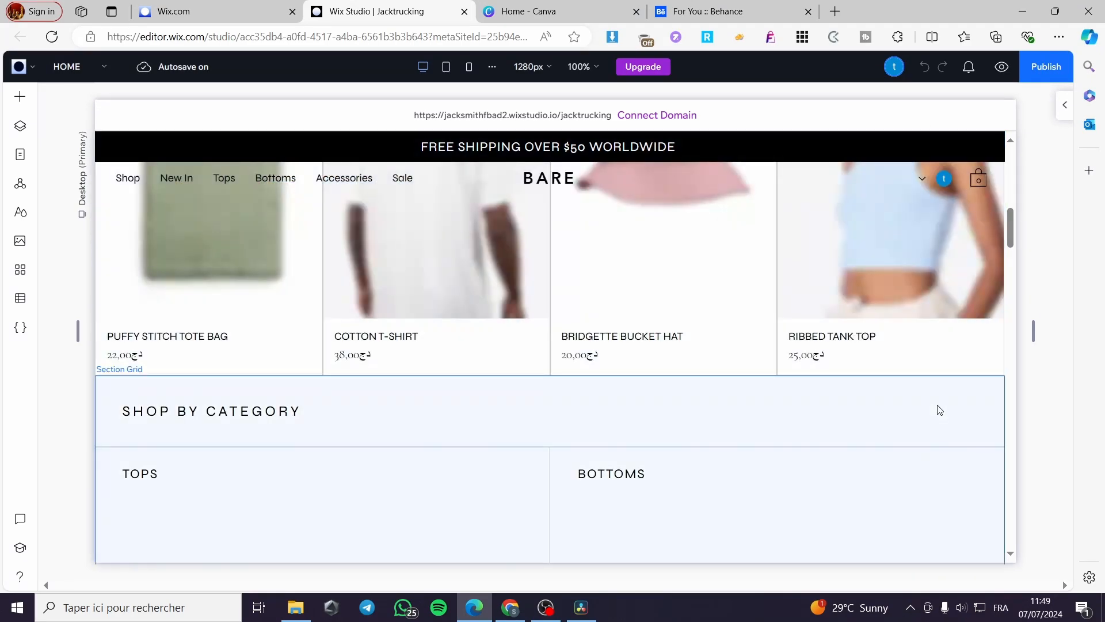
{"action": "scroll", "coordinate": [541, 356], "scroll_direction": "up", "scroll_amount": 5}
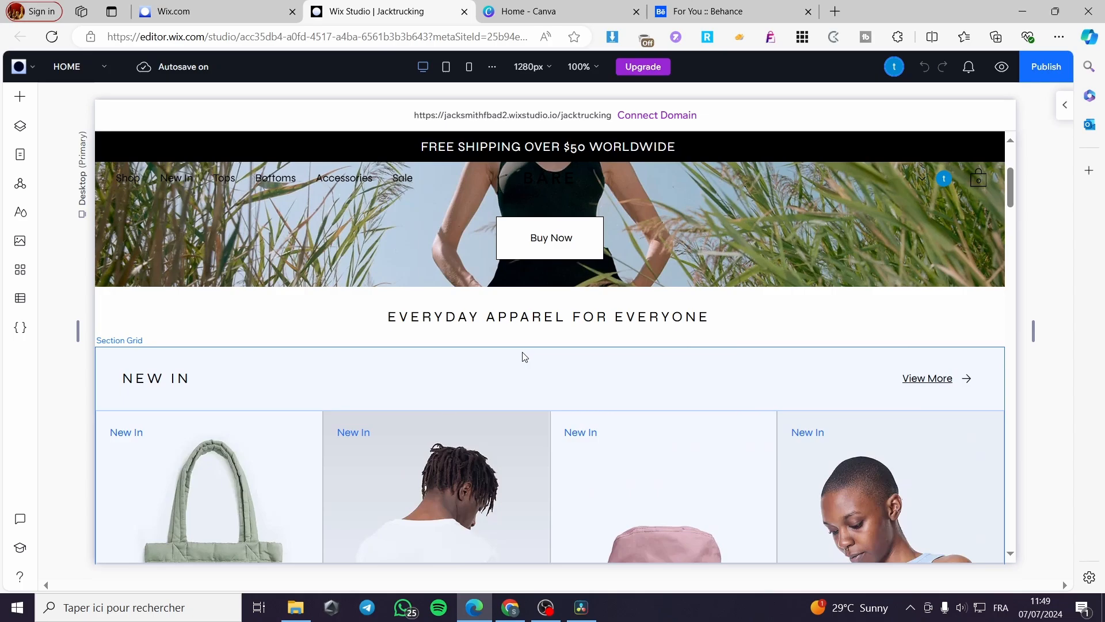
{"action": "scroll", "coordinate": [501, 354], "scroll_direction": "up", "scroll_amount": 4}
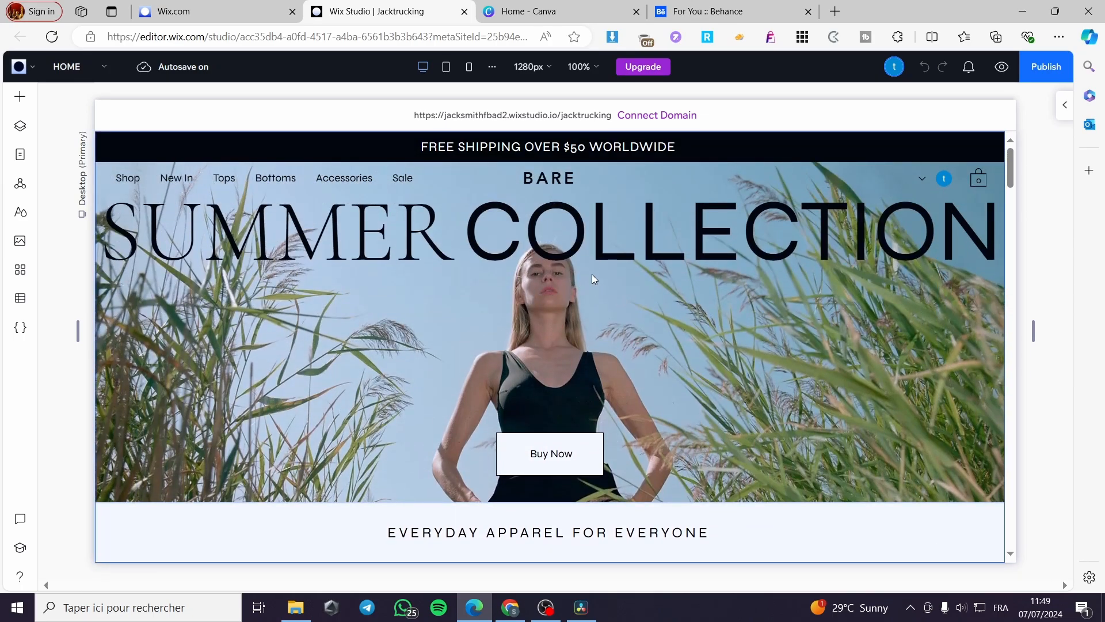
{"action": "scroll", "coordinate": [593, 278], "scroll_direction": "down", "scroll_amount": 7}
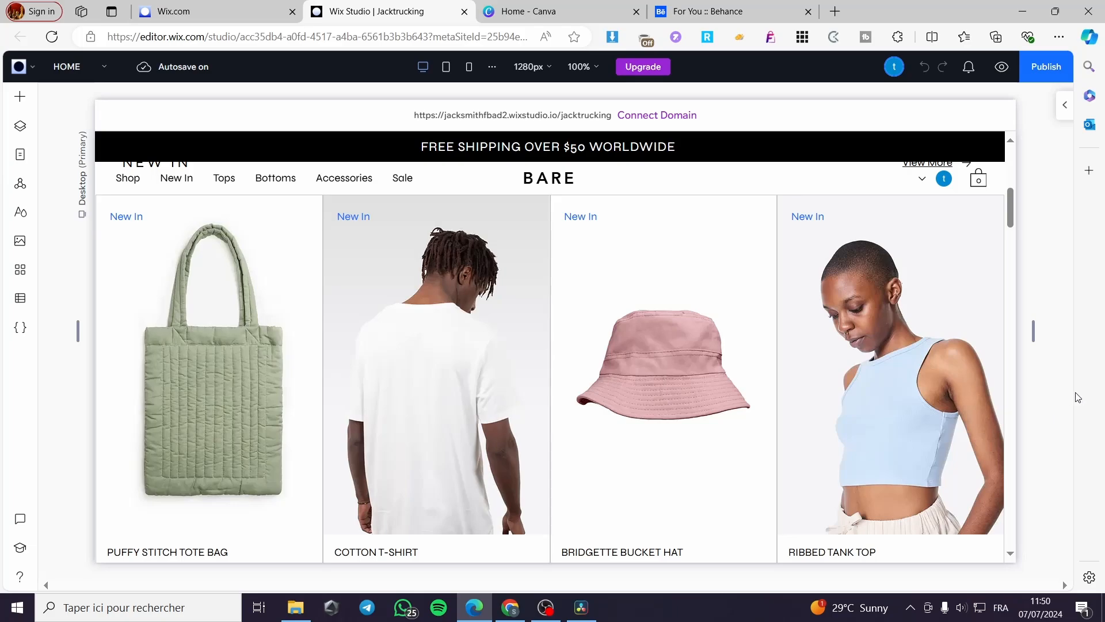
- Switch to Behance and examine the images of the BEYA brand identity project as a portfolio example
{"action": "left_click", "coordinate": [722, 12]}
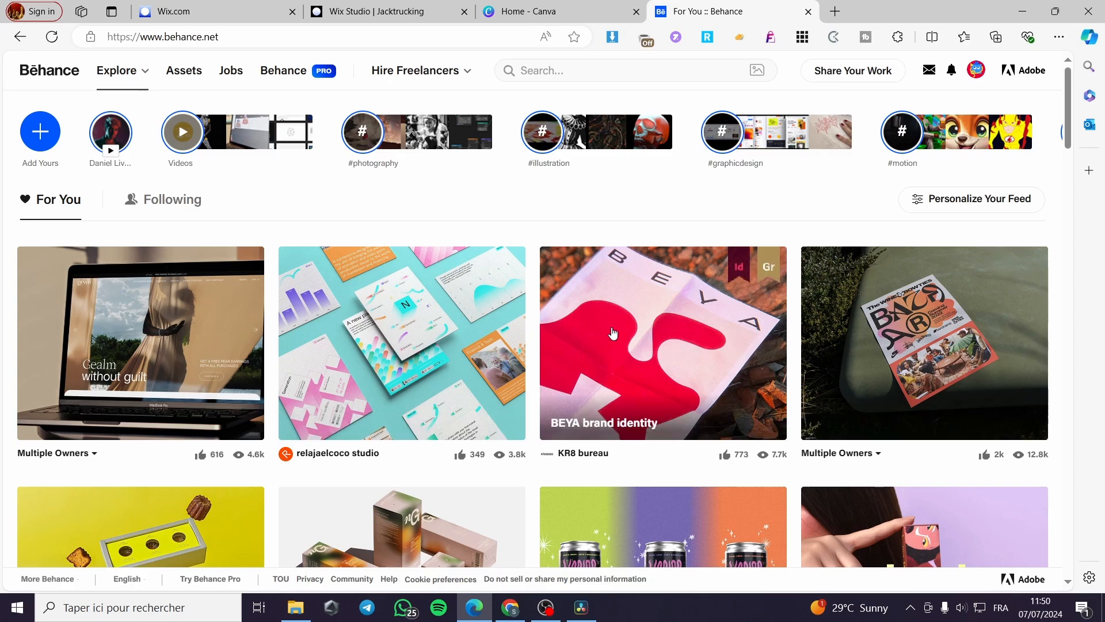
{"action": "left_click", "coordinate": [633, 317]}
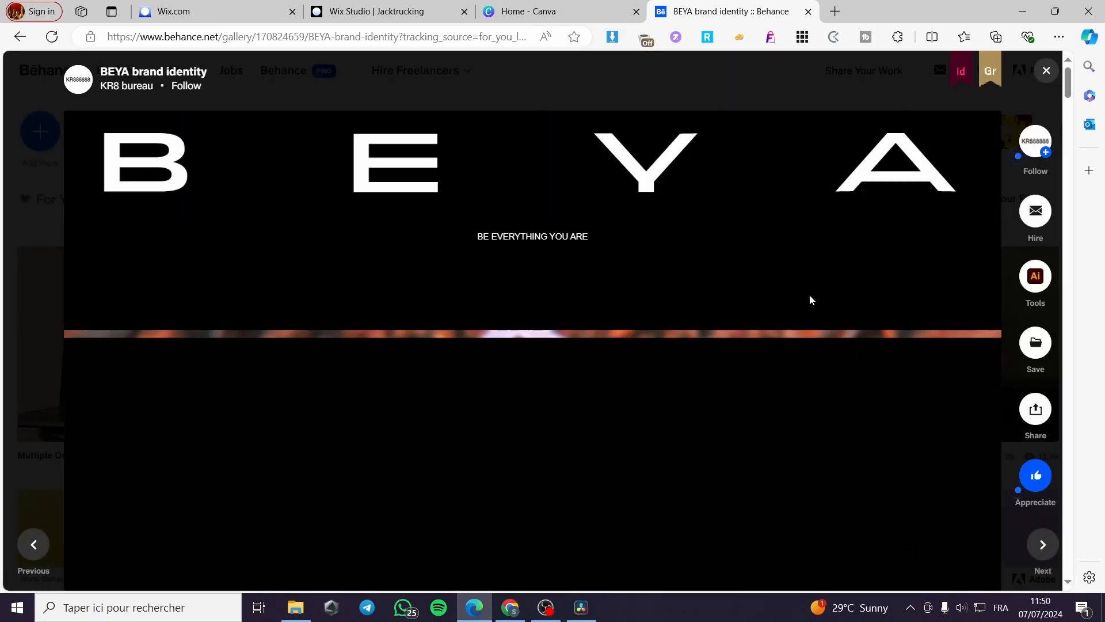
{"action": "scroll", "coordinate": [809, 295], "scroll_direction": "down", "scroll_amount": 4}
{"action": "scroll", "coordinate": [809, 295], "scroll_direction": "down", "scroll_amount": 3}
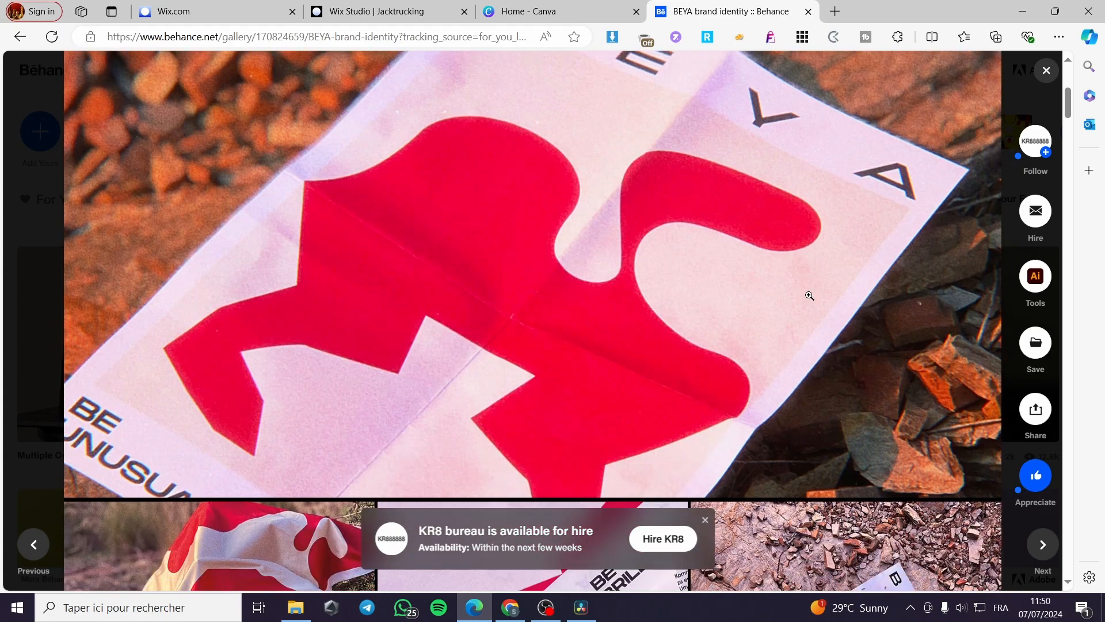
{"action": "scroll", "coordinate": [489, 138], "scroll_direction": "up", "scroll_amount": 5}
{"action": "scroll", "coordinate": [600, 167], "scroll_direction": "down", "scroll_amount": 2}
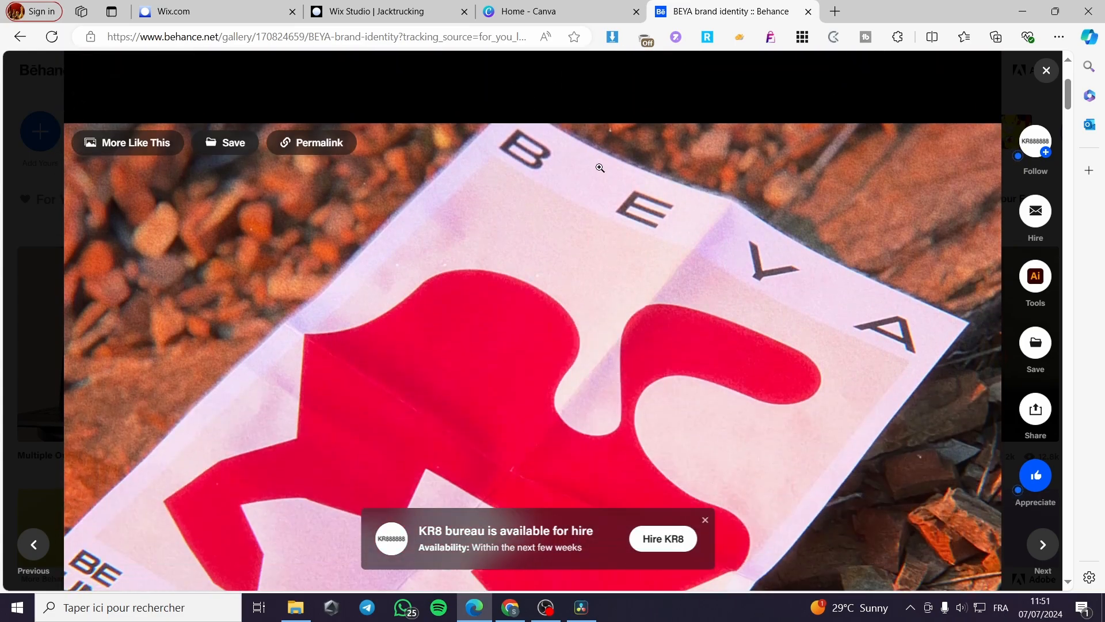
{"action": "scroll", "coordinate": [600, 168], "scroll_direction": "down", "scroll_amount": 10}
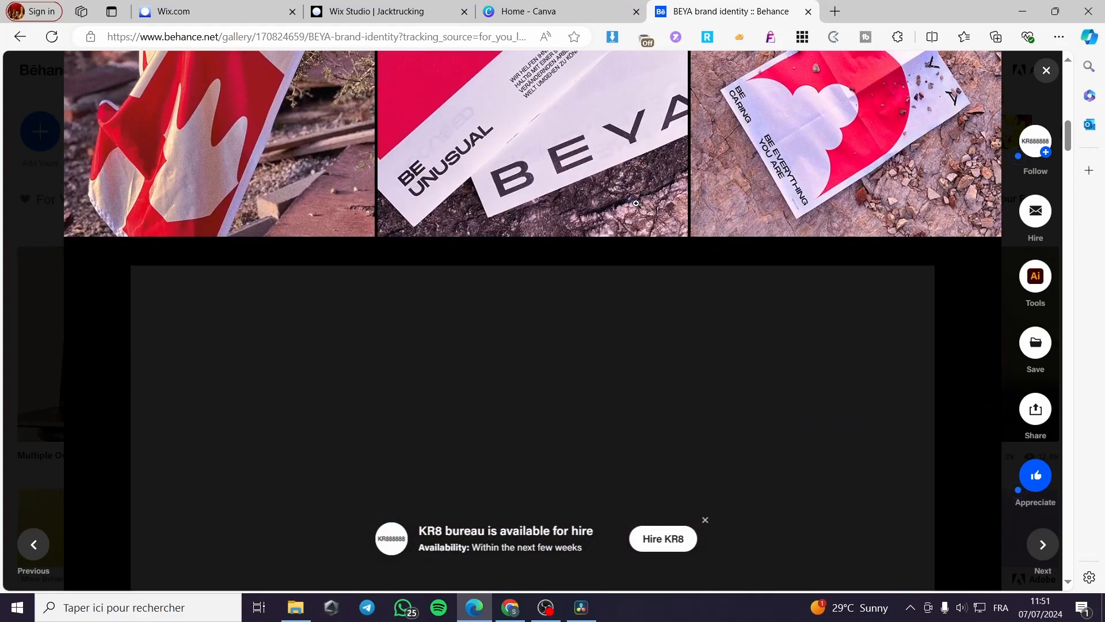
{"action": "scroll", "coordinate": [673, 246], "scroll_direction": "down", "scroll_amount": 7}
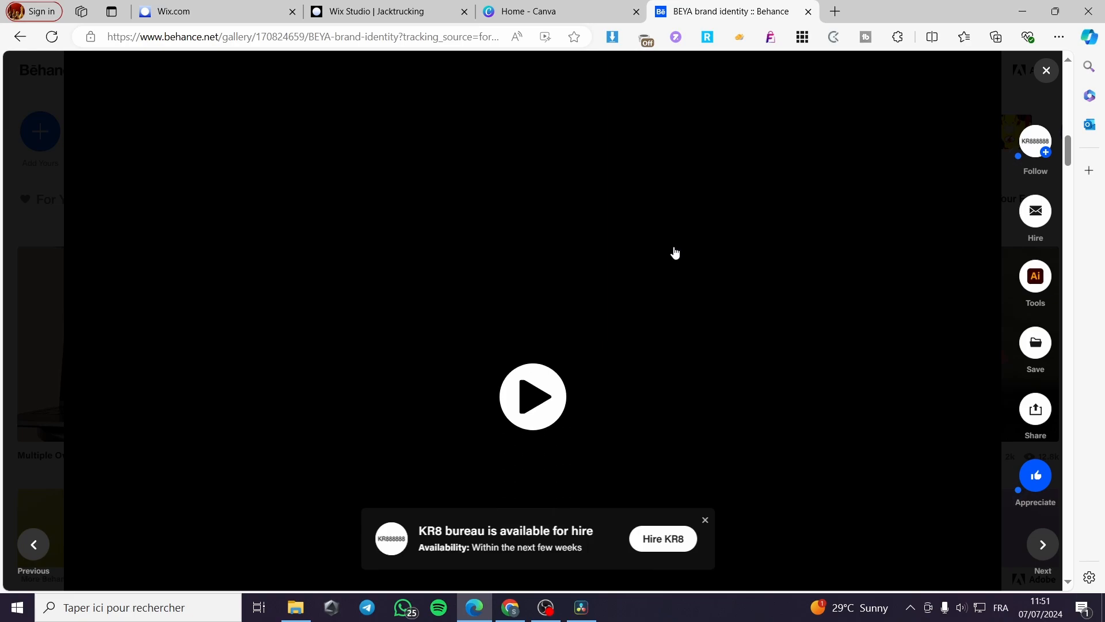
{"action": "scroll", "coordinate": [675, 253], "scroll_direction": "up", "scroll_amount": 8}
{"action": "scroll", "coordinate": [673, 247], "scroll_direction": "down", "scroll_amount": 5}
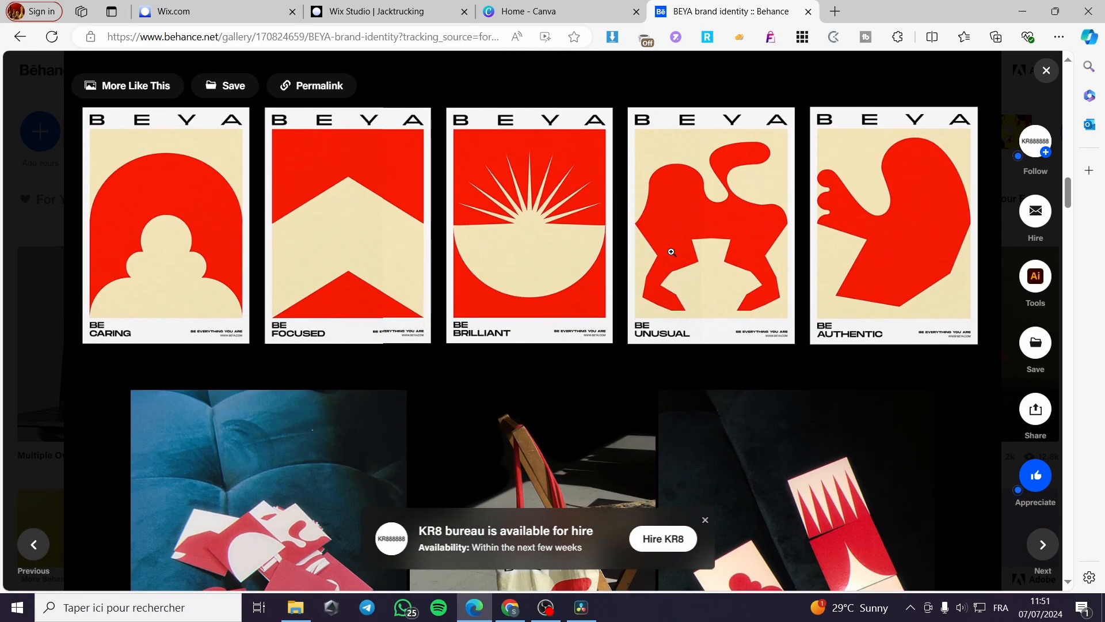
{"action": "scroll", "coordinate": [397, 376], "scroll_direction": "down", "scroll_amount": 5}
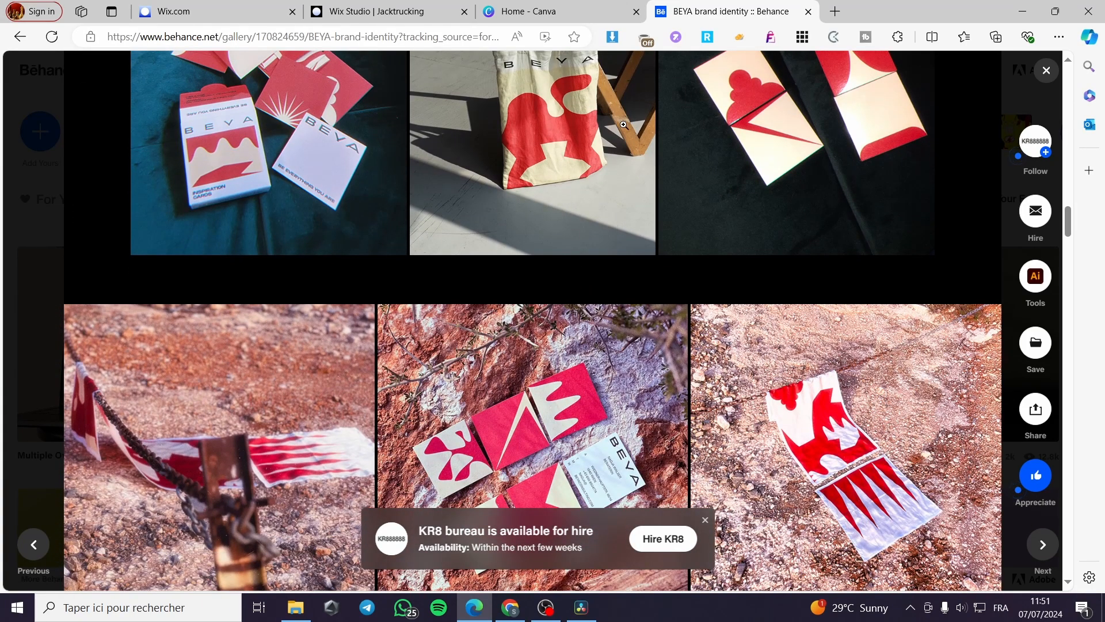
- Switch back to the Wix Studio editor and look over the Quick Add elements
{"action": "left_click", "coordinate": [337, 11]}
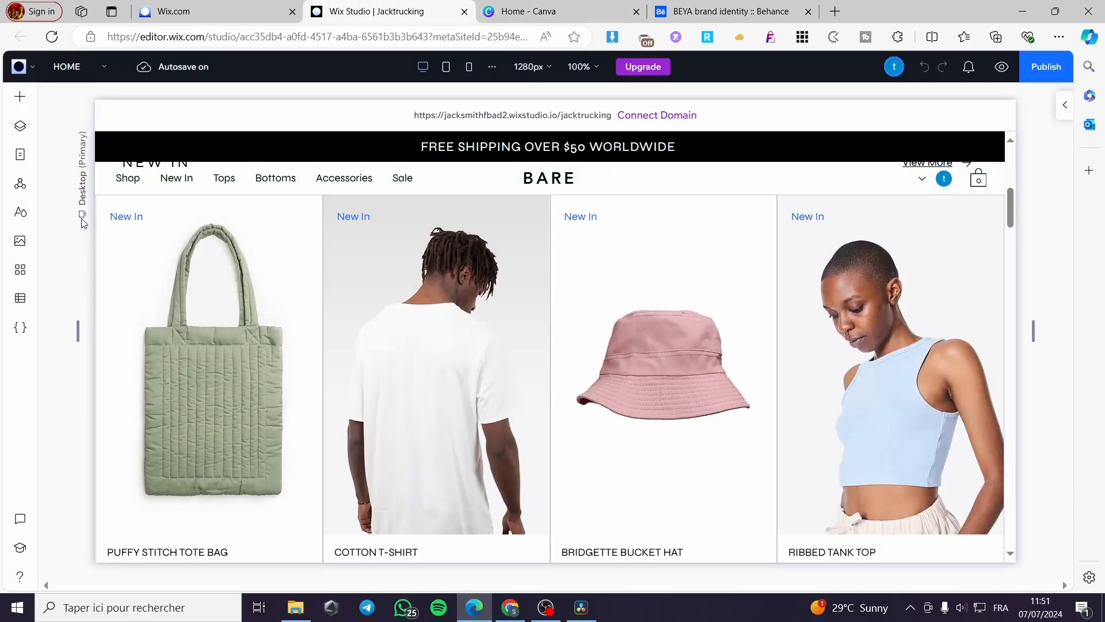
{"action": "scroll", "coordinate": [100, 225], "scroll_direction": "up", "scroll_amount": 3}
{"action": "left_click", "coordinate": [23, 98]}
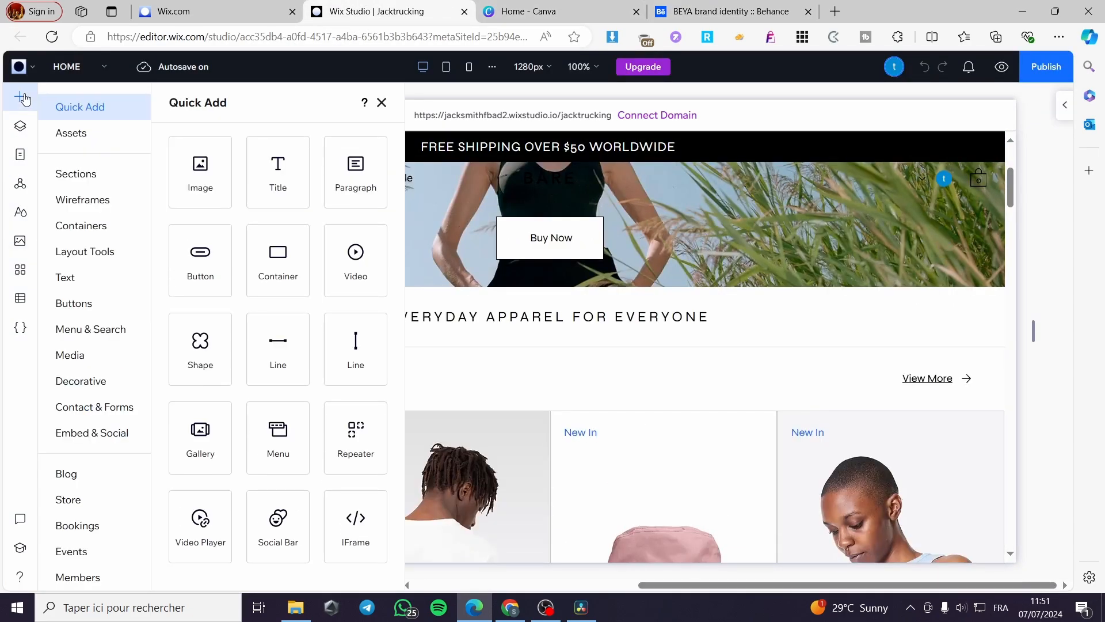
{"action": "scroll", "coordinate": [605, 138], "scroll_direction": "up", "scroll_amount": 3}
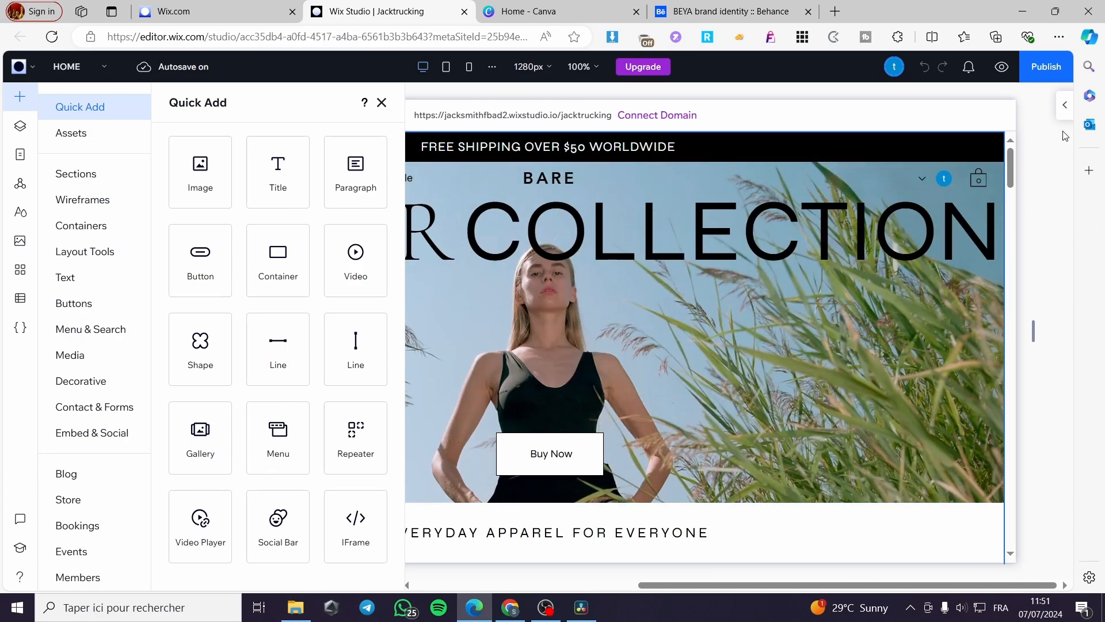
{"action": "left_click", "coordinate": [382, 103]}
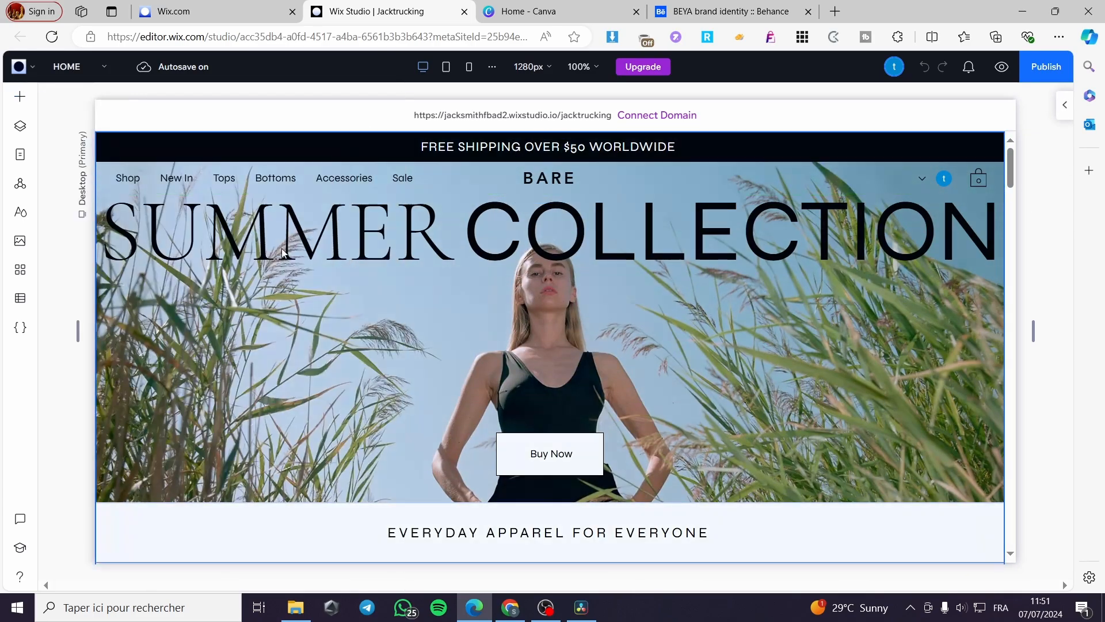
- Add a standard blank page to the site's main pages and name it Portfolio
{"action": "left_click", "coordinate": [18, 156]}
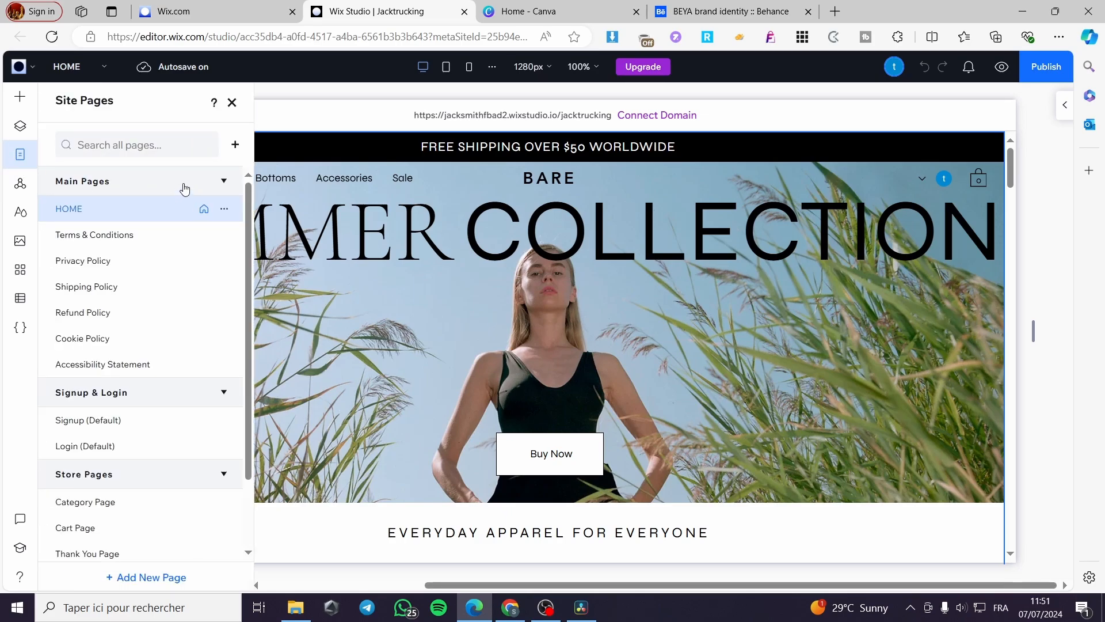
{"action": "left_click", "coordinate": [151, 578]}
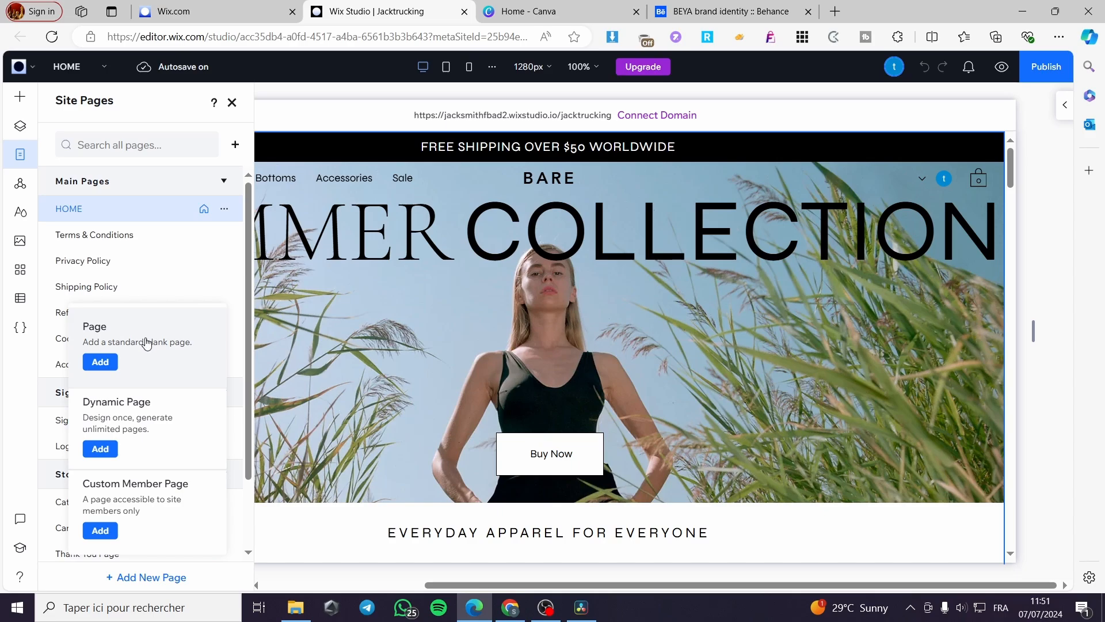
{"action": "left_click", "coordinate": [101, 362]}
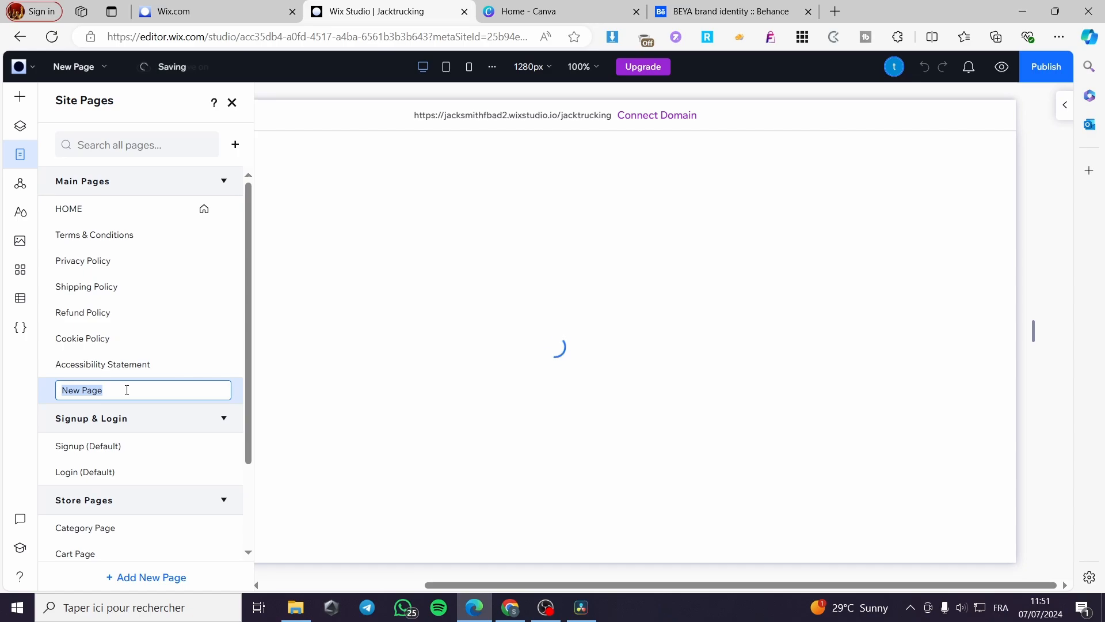
{"action": "type", "text": "Por"}
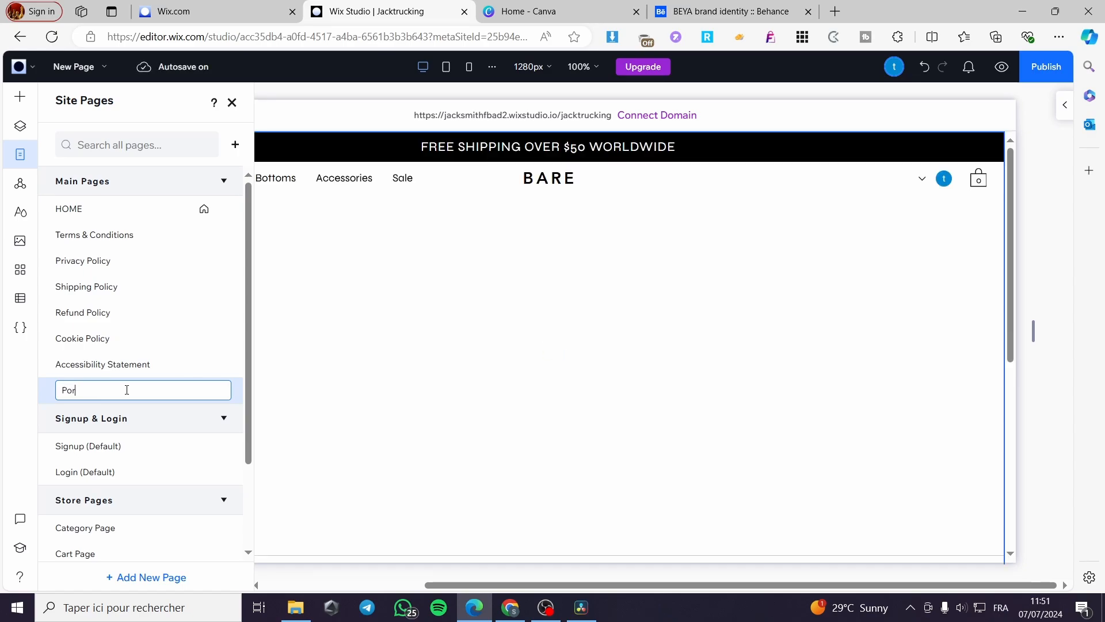
{"action": "type", "text": "tfolio"}
{"action": "key", "text": "Return"}
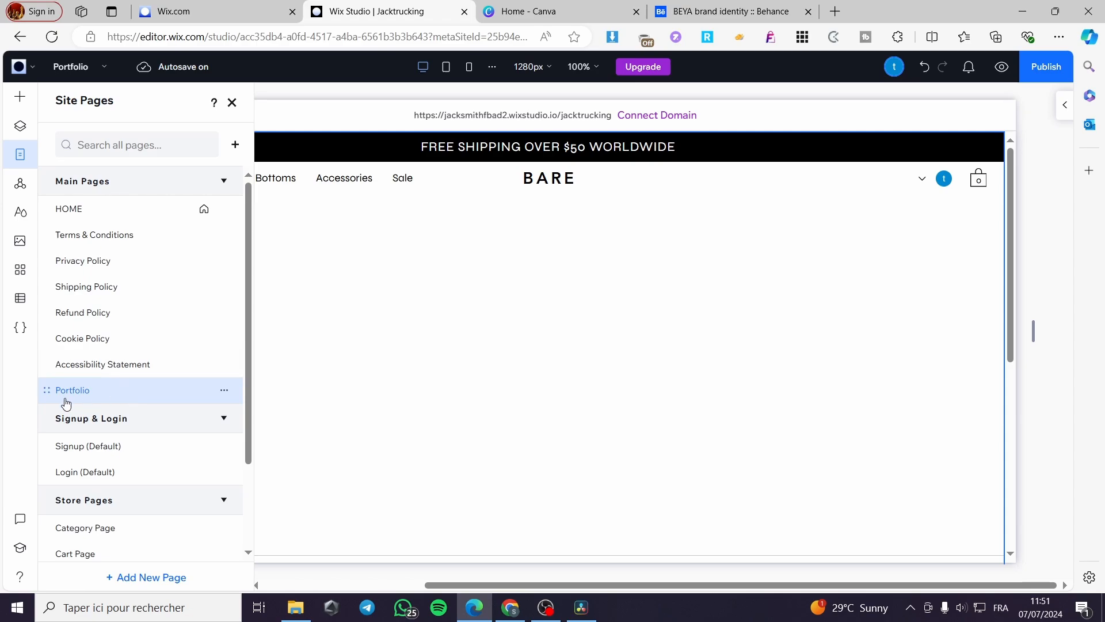
- Select the empty section on the Portfolio page and view its available layout options
{"action": "left_click", "coordinate": [893, 321]}
{"action": "left_click", "coordinate": [877, 105]}
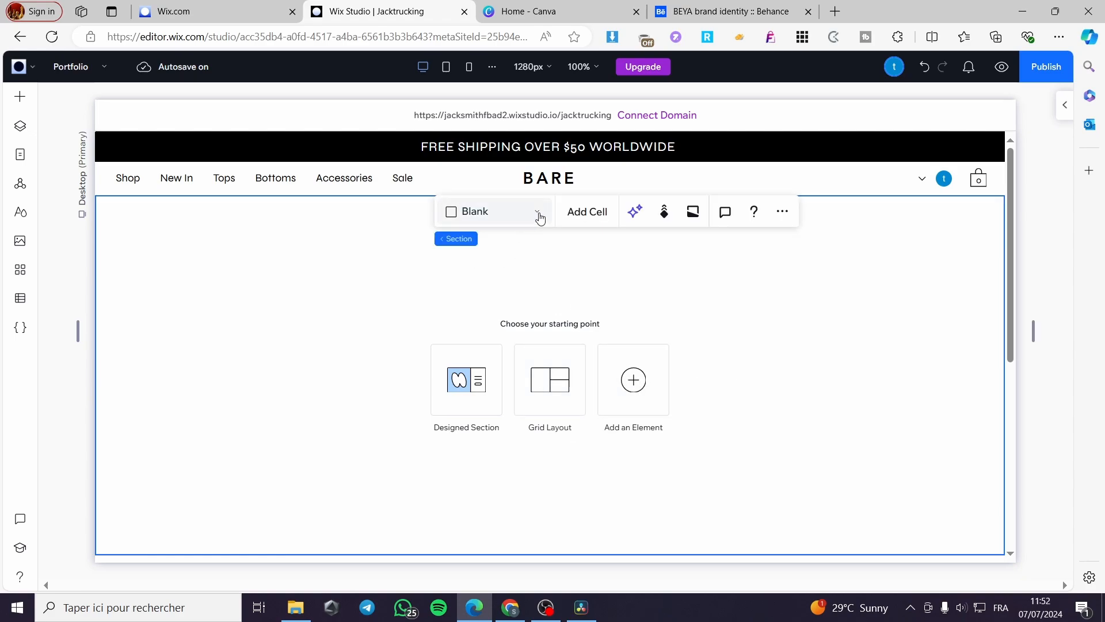
{"action": "left_click", "coordinate": [539, 213]}
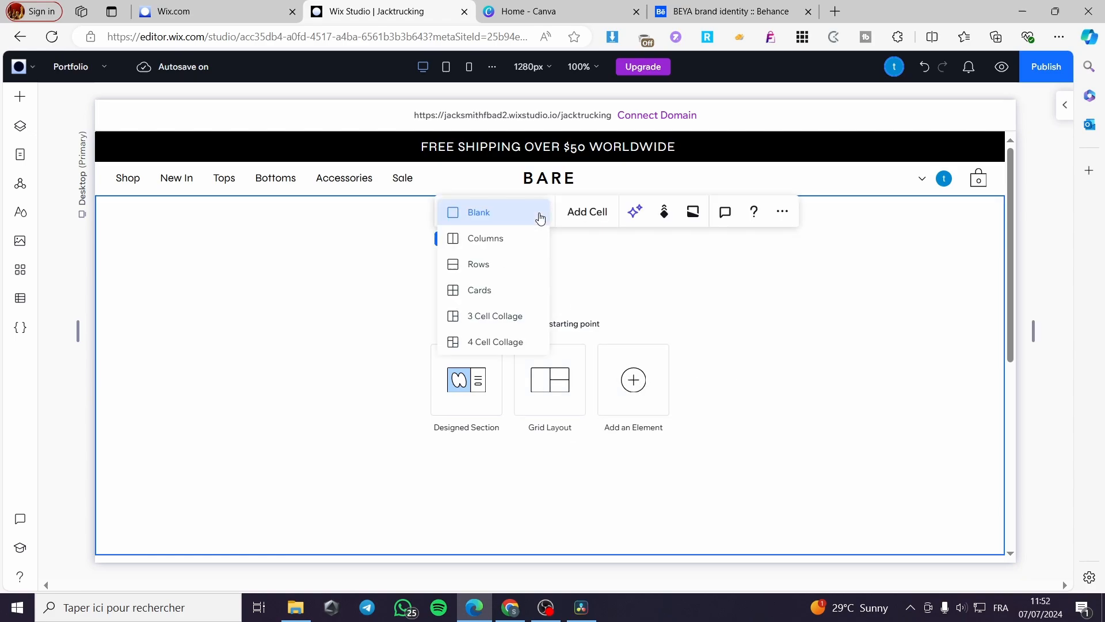
{"action": "left_click", "coordinate": [717, 282]}
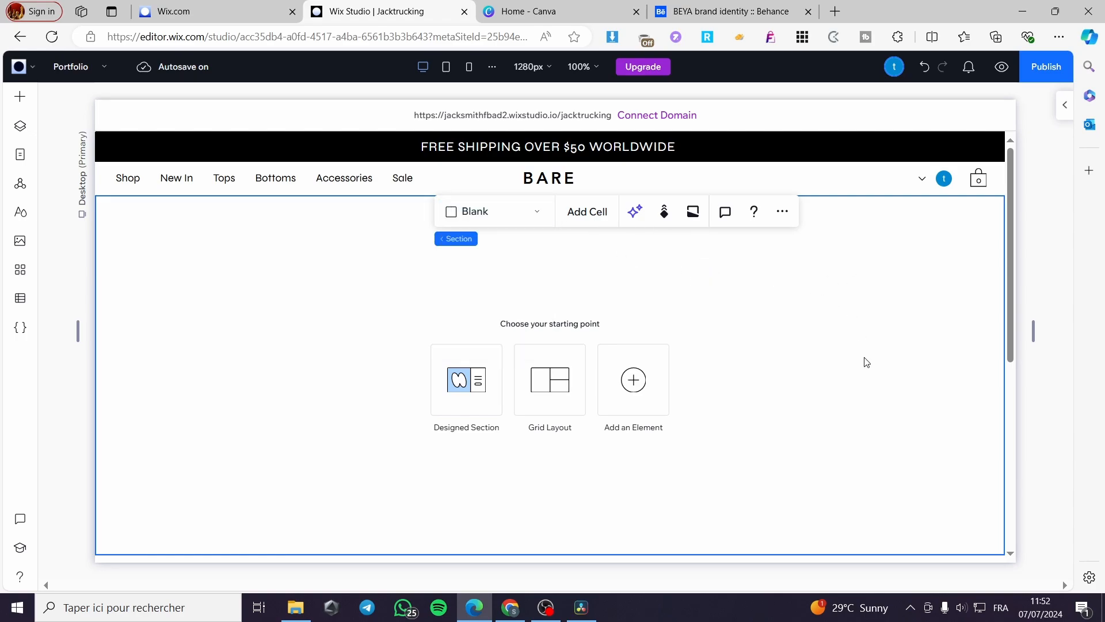
{"action": "left_click", "coordinate": [924, 243]}
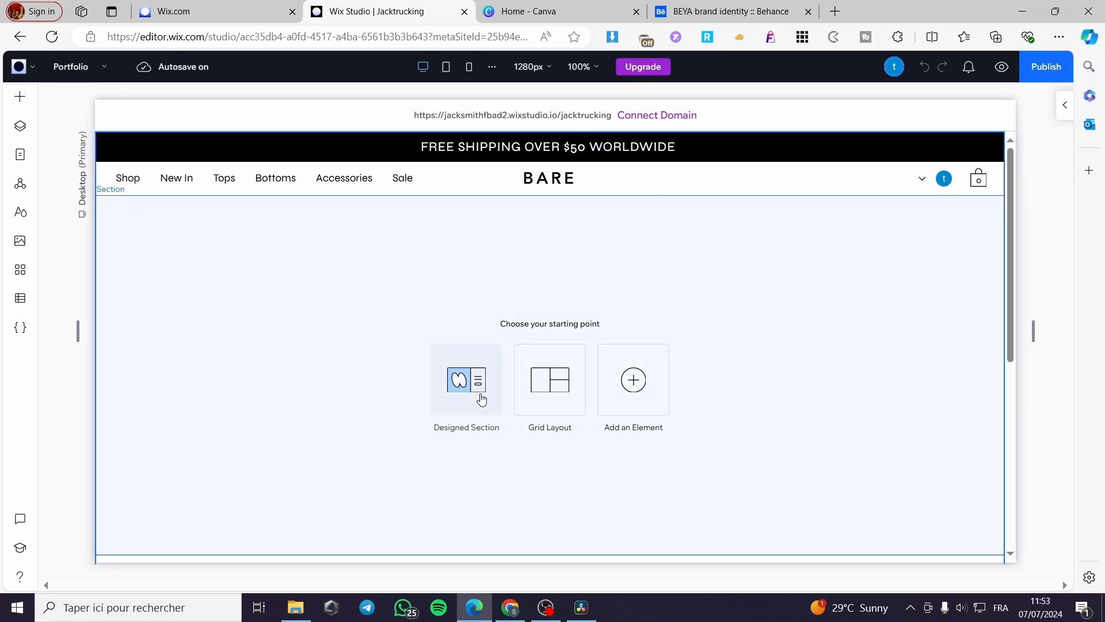
- Add the green "Sign Up & Get 10% Off" designed banner section to the Portfolio page and select it
{"action": "left_click", "coordinate": [479, 399]}
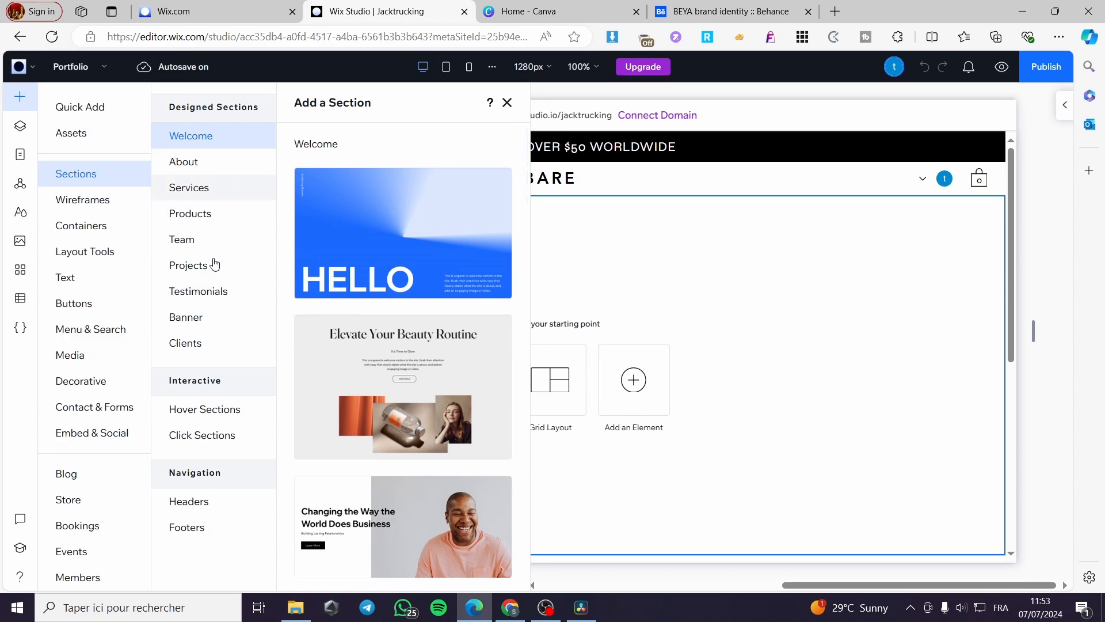
{"action": "left_click", "coordinate": [196, 326]}
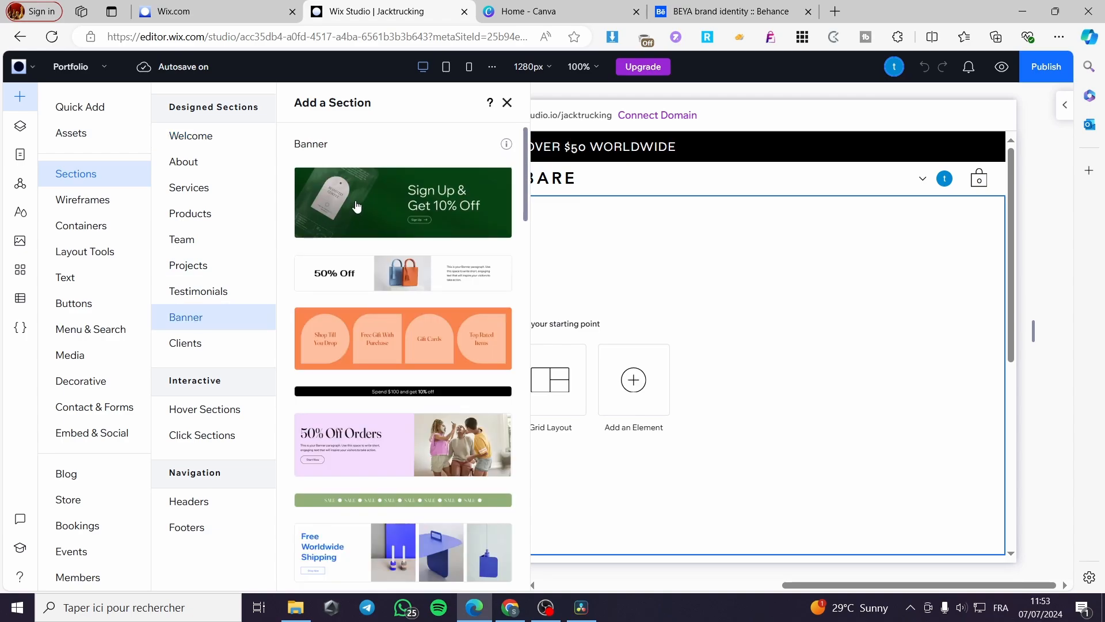
{"action": "left_click_drag", "start_coordinate": [358, 207], "coordinate": [80, 161]}
{"action": "left_click", "coordinate": [839, 338]}
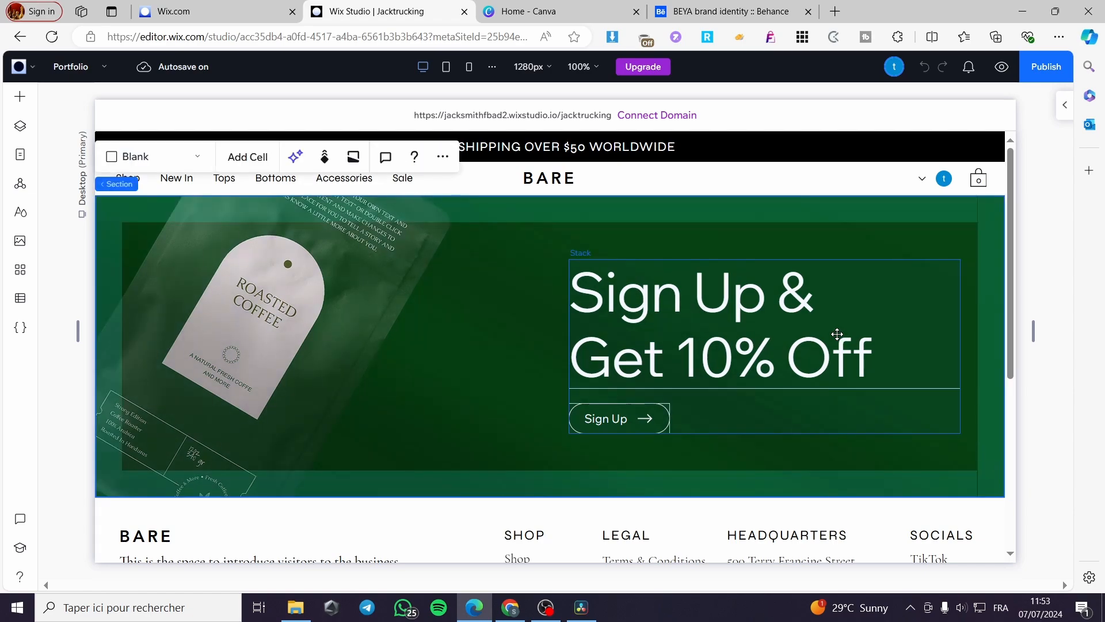
{"action": "left_click", "coordinate": [789, 318]}
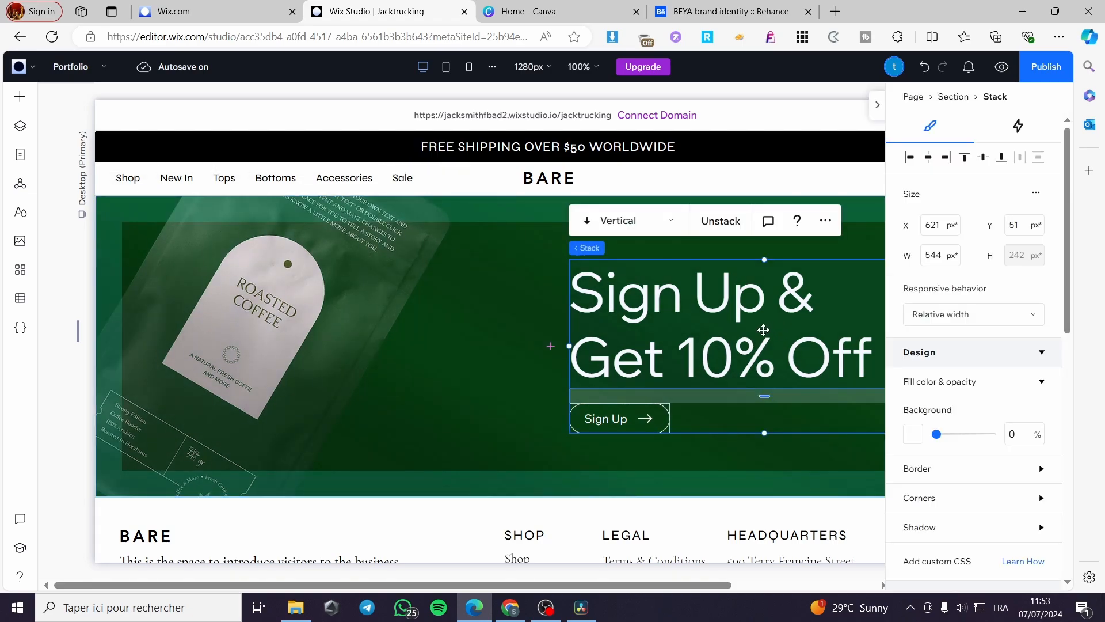
{"action": "left_click", "coordinate": [382, 340]}
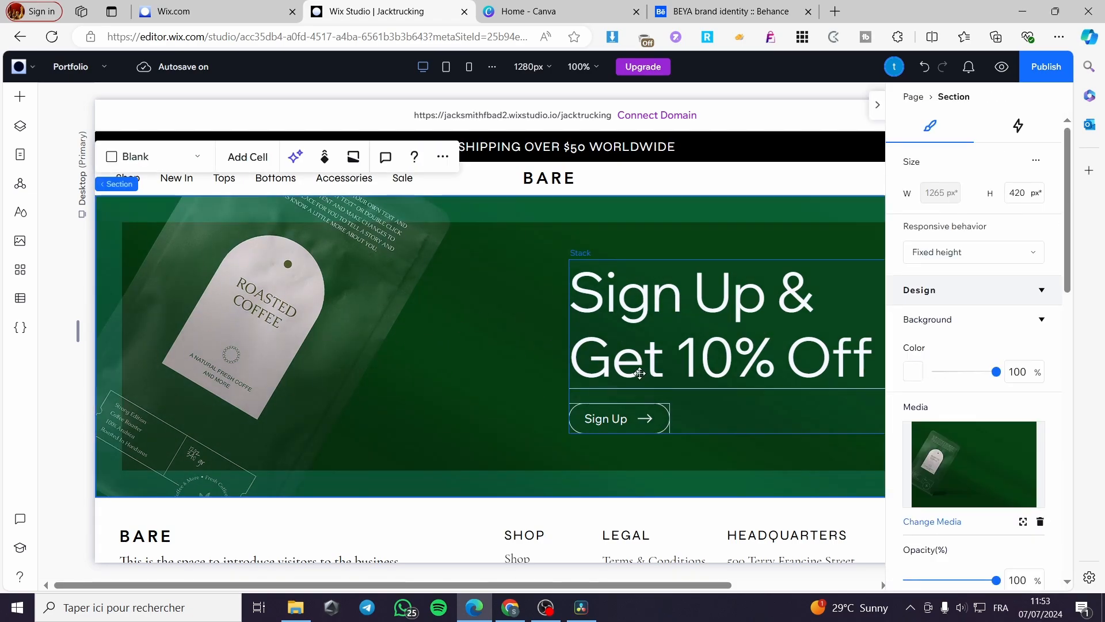
- Remove the footer below the banner, including its Shop links column and newsletter form
{"action": "scroll", "coordinate": [640, 373], "scroll_direction": "down", "scroll_amount": 3}
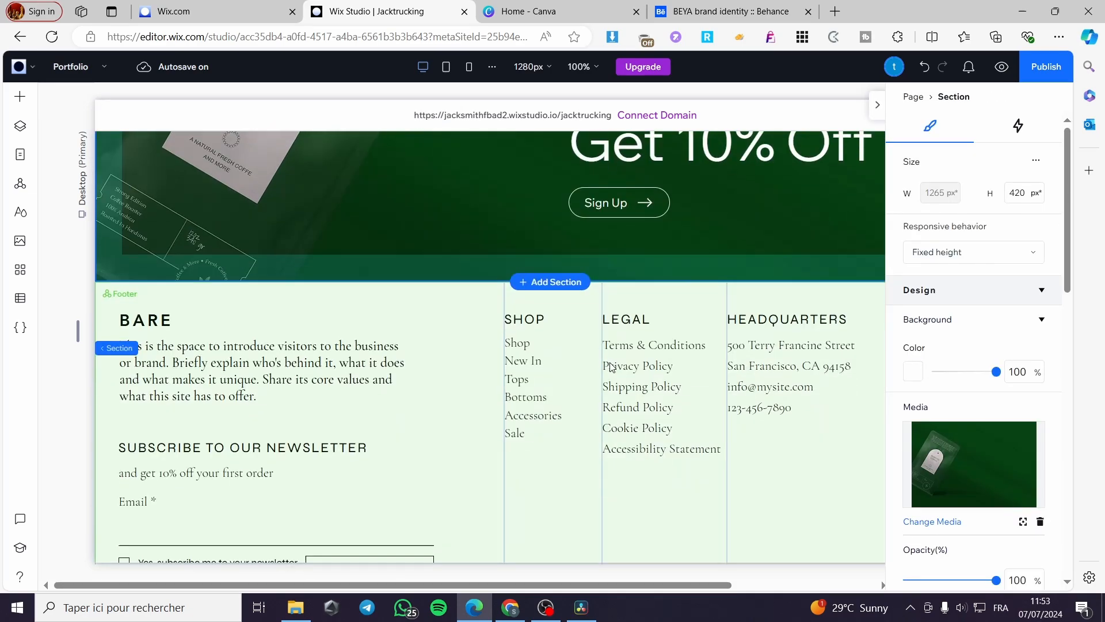
{"action": "left_click", "coordinate": [591, 321]}
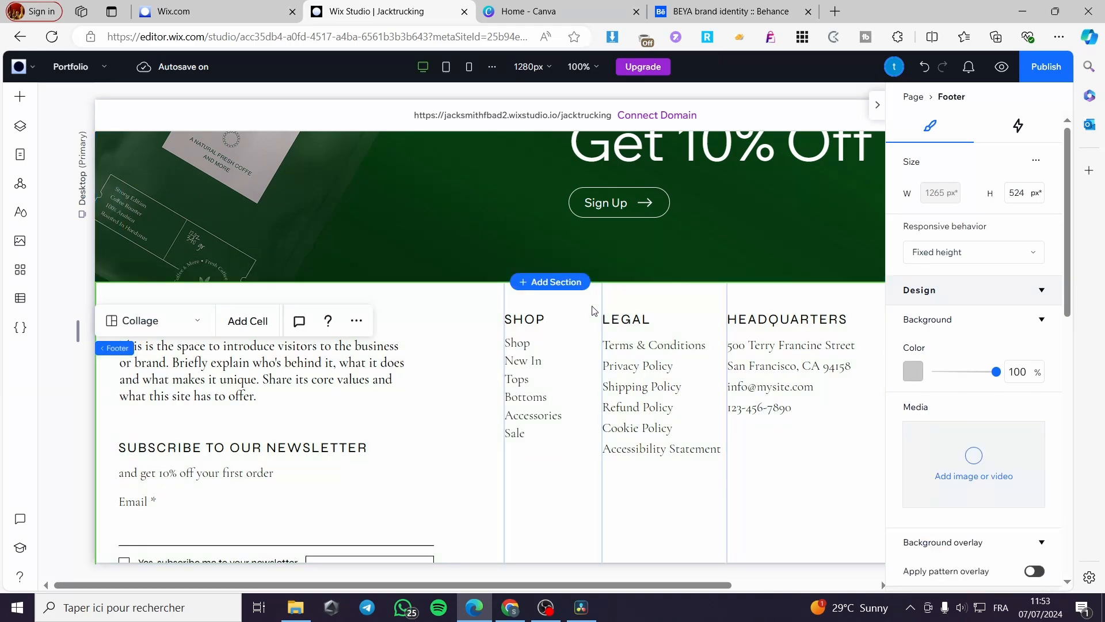
{"action": "left_click", "coordinate": [562, 378]}
{"action": "key", "text": "Delete"}
{"action": "left_click", "coordinate": [518, 372]}
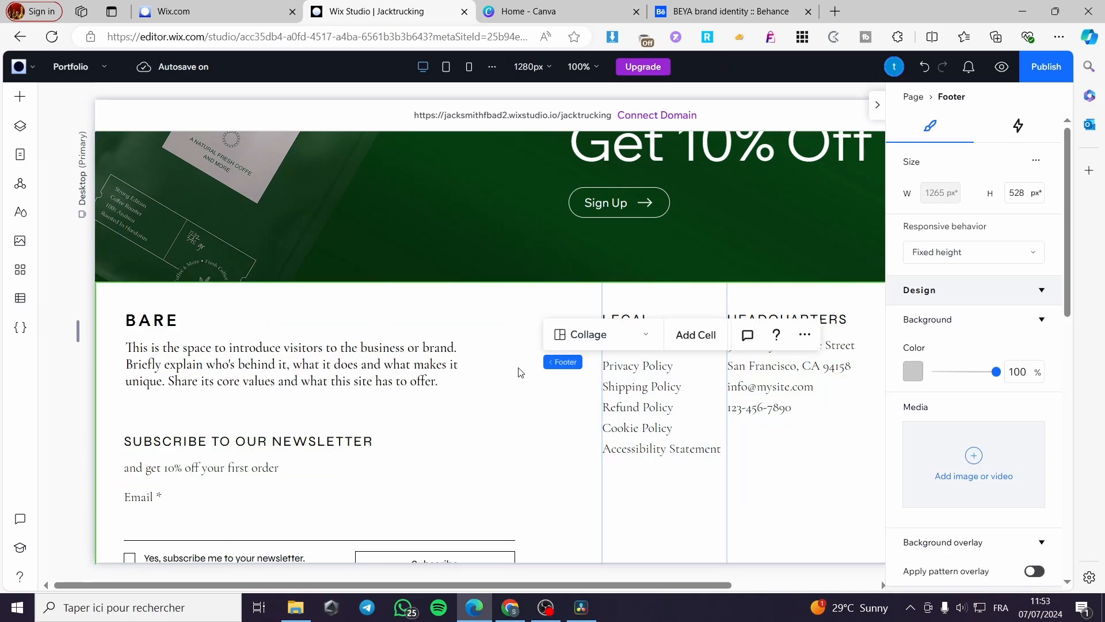
{"action": "left_click", "coordinate": [519, 372]}
{"action": "key", "text": "Delete"}
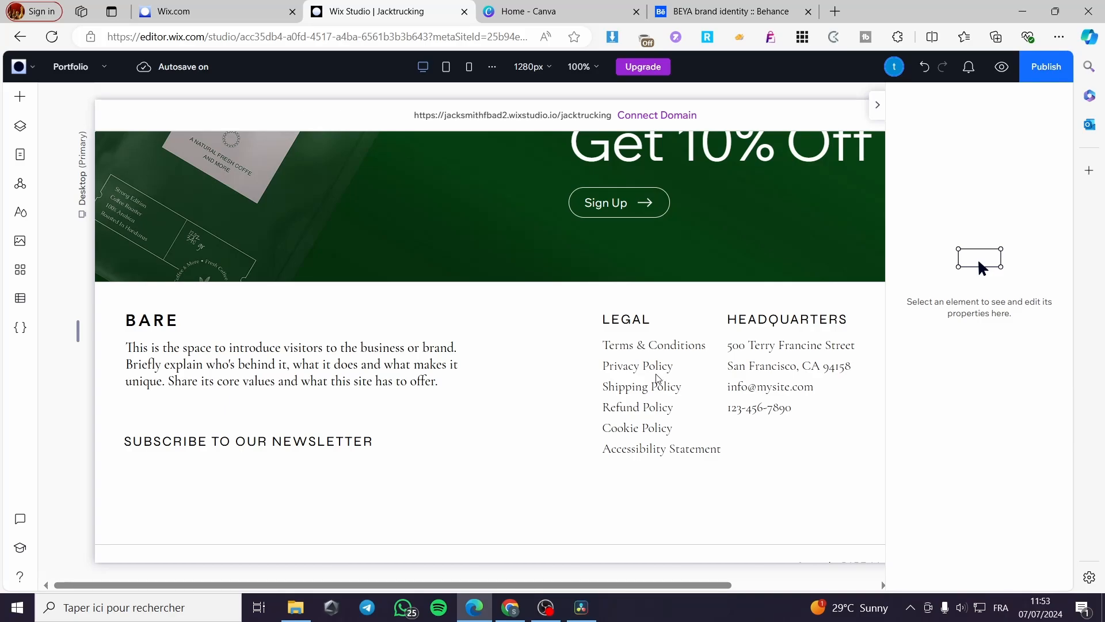
{"action": "left_click", "coordinate": [658, 378]}
{"action": "key", "text": "Escape"}
{"action": "scroll", "coordinate": [779, 382], "scroll_direction": "up", "scroll_amount": 4}
{"action": "left_click", "coordinate": [780, 383]}
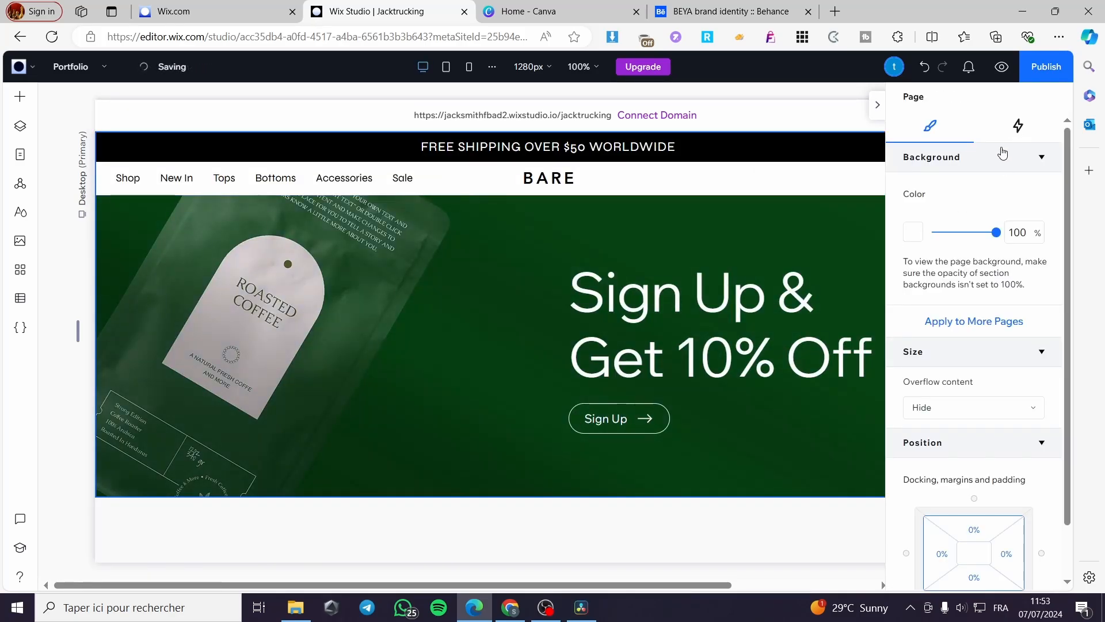
{"action": "left_click", "coordinate": [1051, 162]}
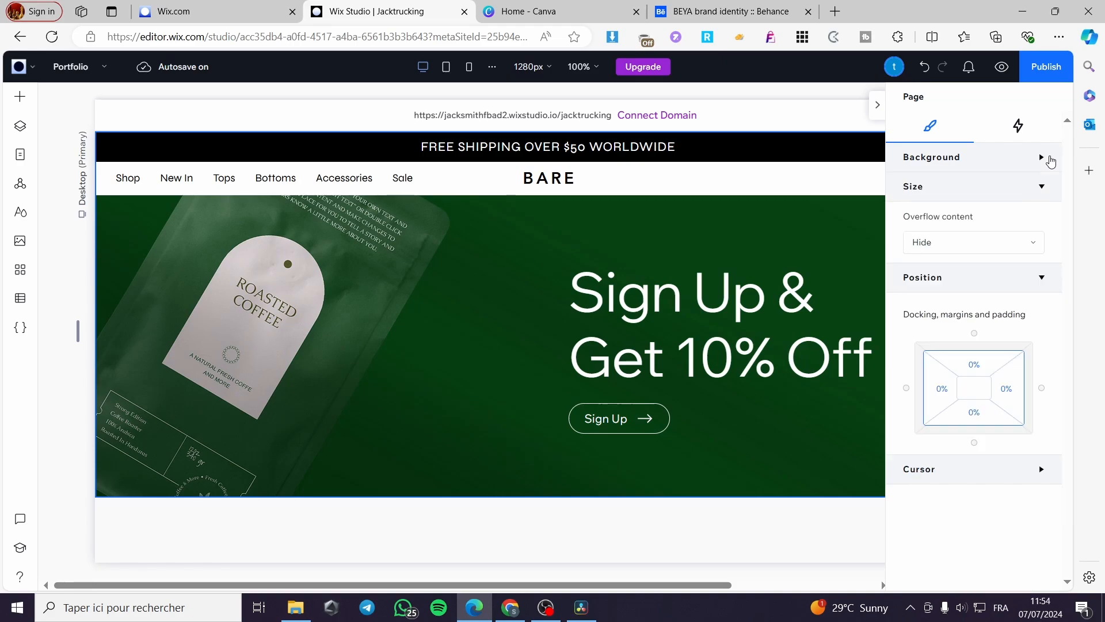
{"action": "left_click", "coordinate": [1051, 161]}
{"action": "mouse_move", "coordinate": [1000, 234]}
{"action": "left_mouse_down"}
{"action": "mouse_move", "coordinate": [944, 232]}
{"action": "mouse_move", "coordinate": [996, 233]}
{"action": "left_mouse_up"}
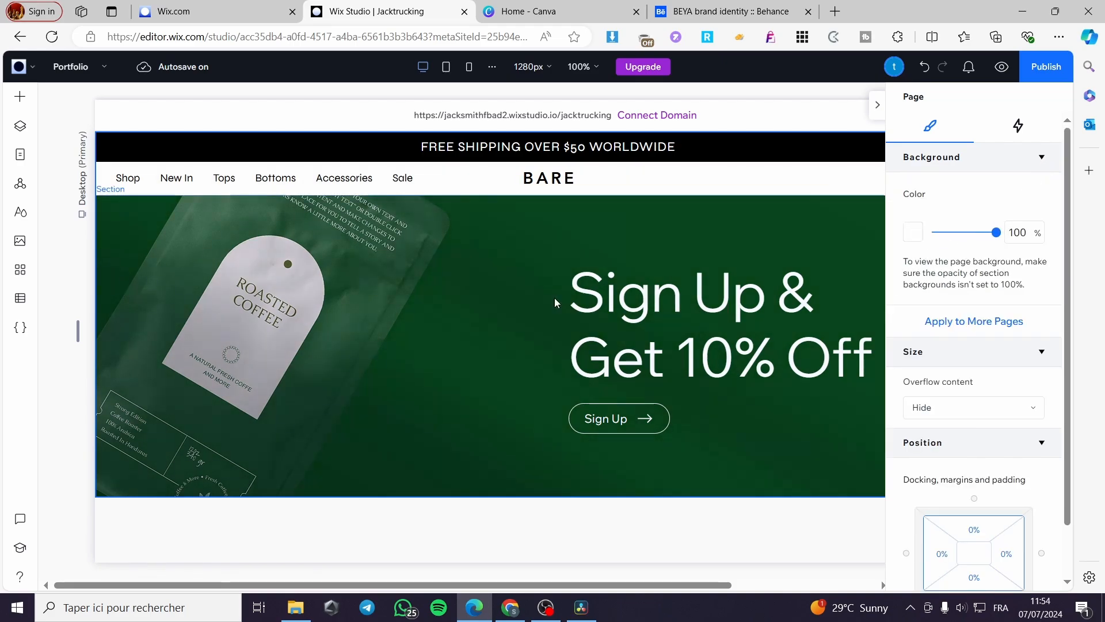
- Open the background media chooser for the banner section and upload the Jacksmith store image from the Downloads folder
{"action": "left_click", "coordinate": [451, 315]}
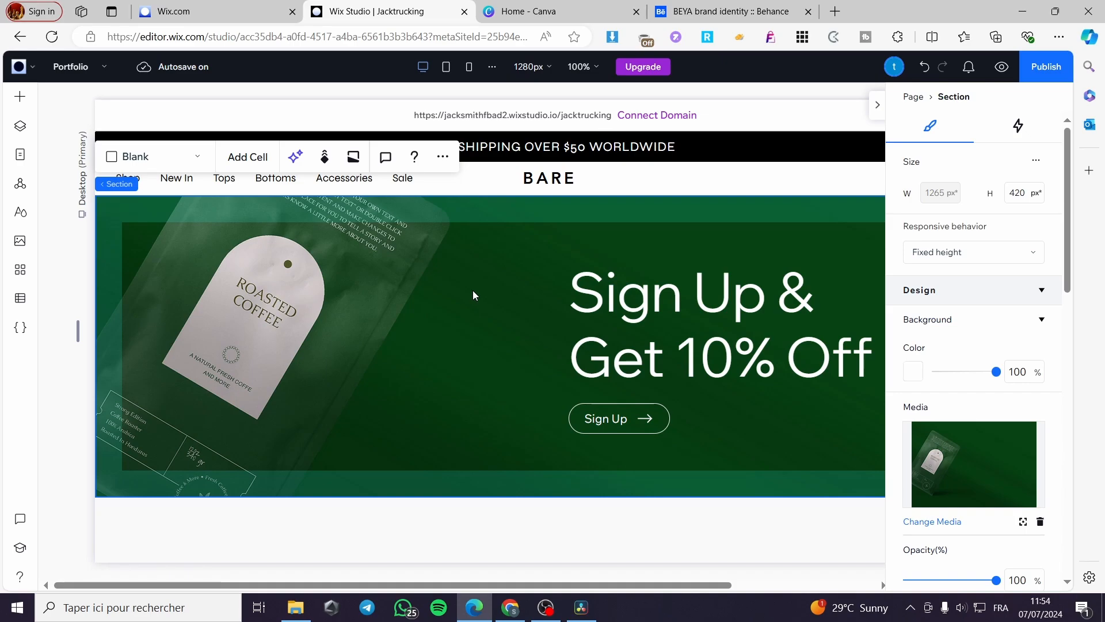
{"action": "scroll", "coordinate": [953, 447], "scroll_direction": "down", "scroll_amount": 2}
{"action": "left_click", "coordinate": [951, 451]}
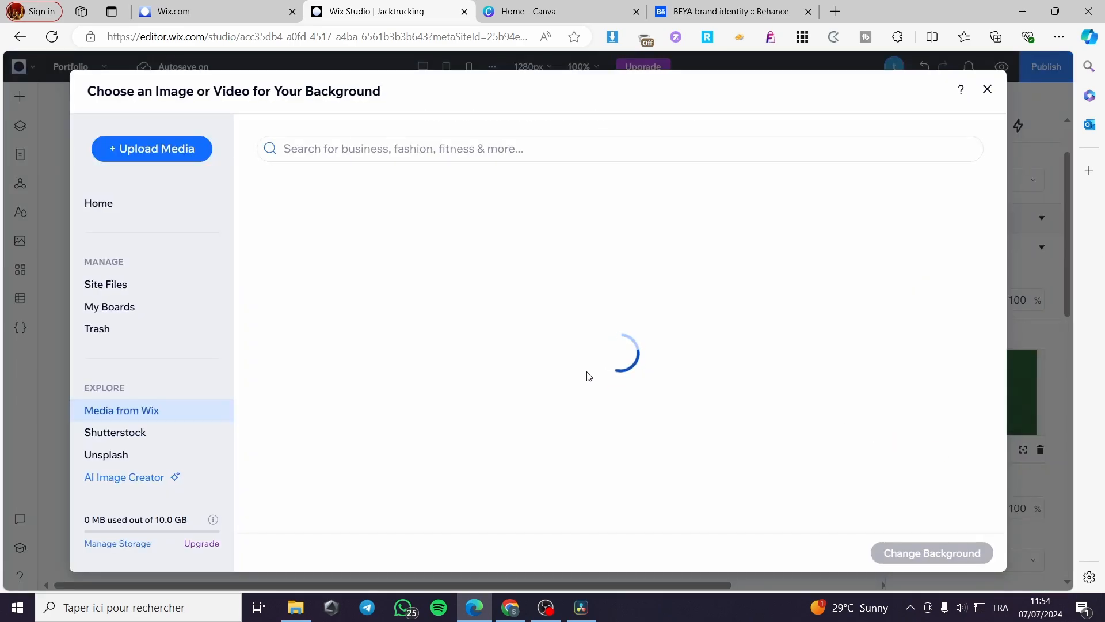
{"action": "left_click", "coordinate": [163, 152]}
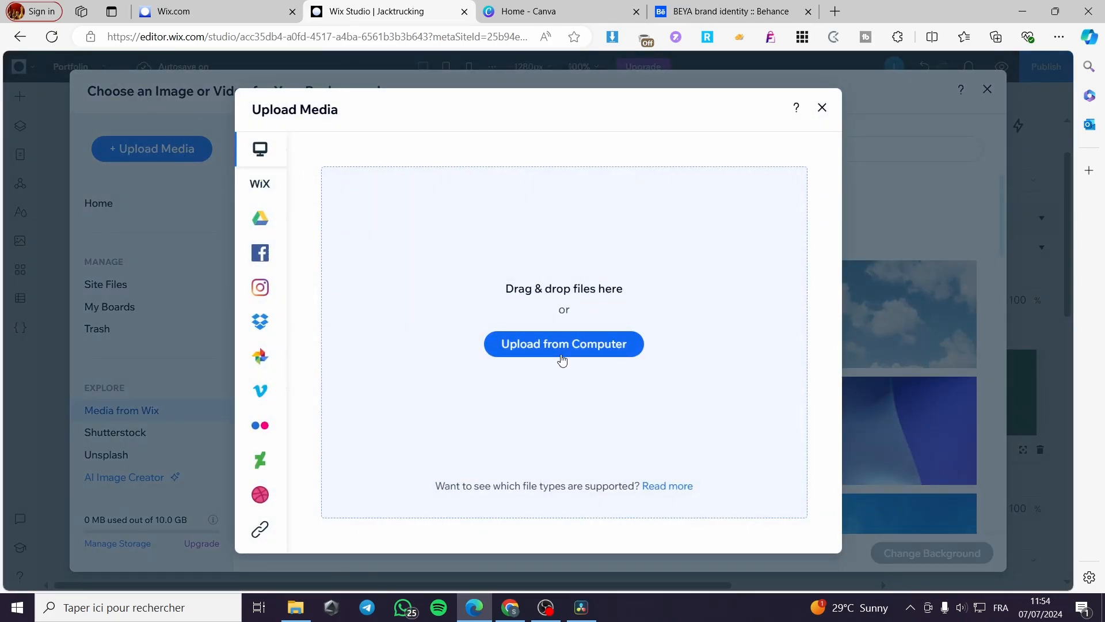
{"action": "left_click", "coordinate": [562, 361]}
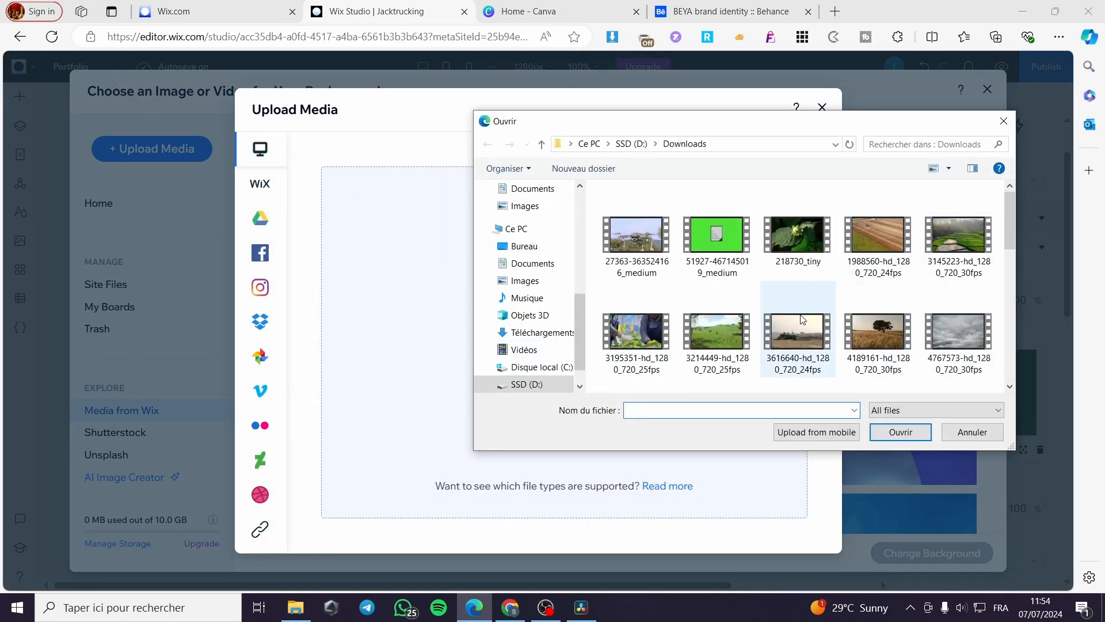
{"action": "scroll", "coordinate": [803, 320], "scroll_direction": "down", "scroll_amount": 5}
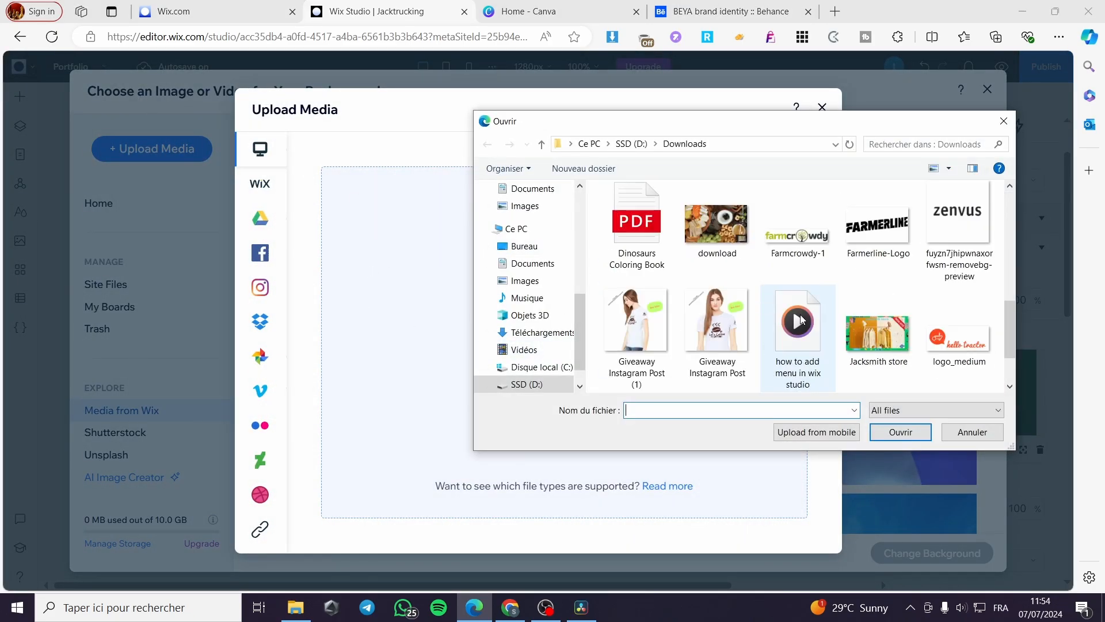
{"action": "left_click", "coordinate": [897, 349]}
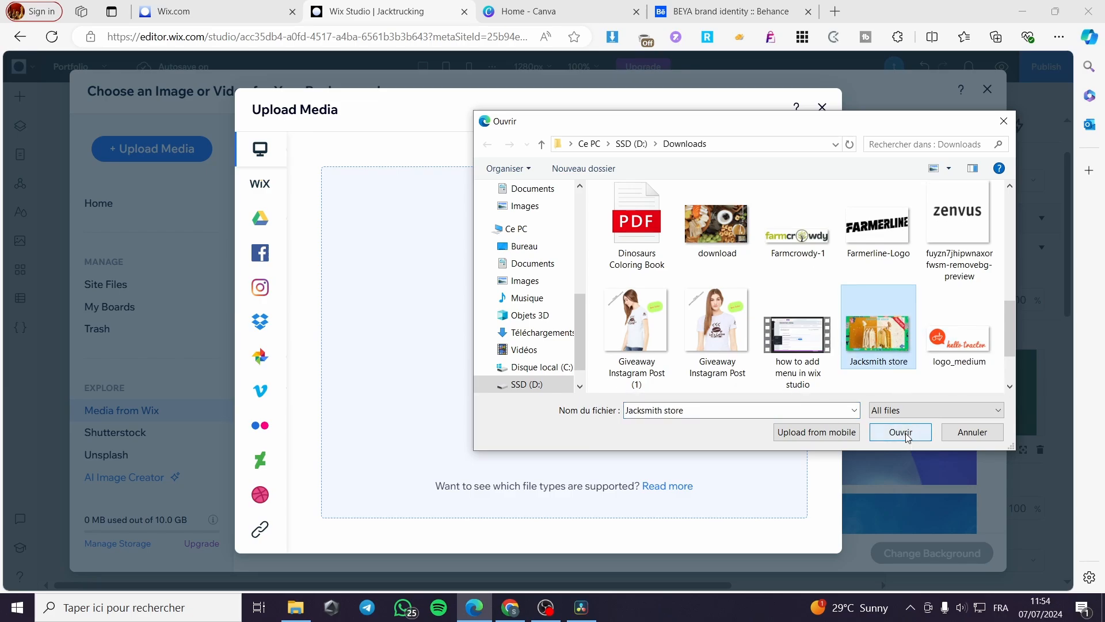
{"action": "left_click", "coordinate": [905, 436]}
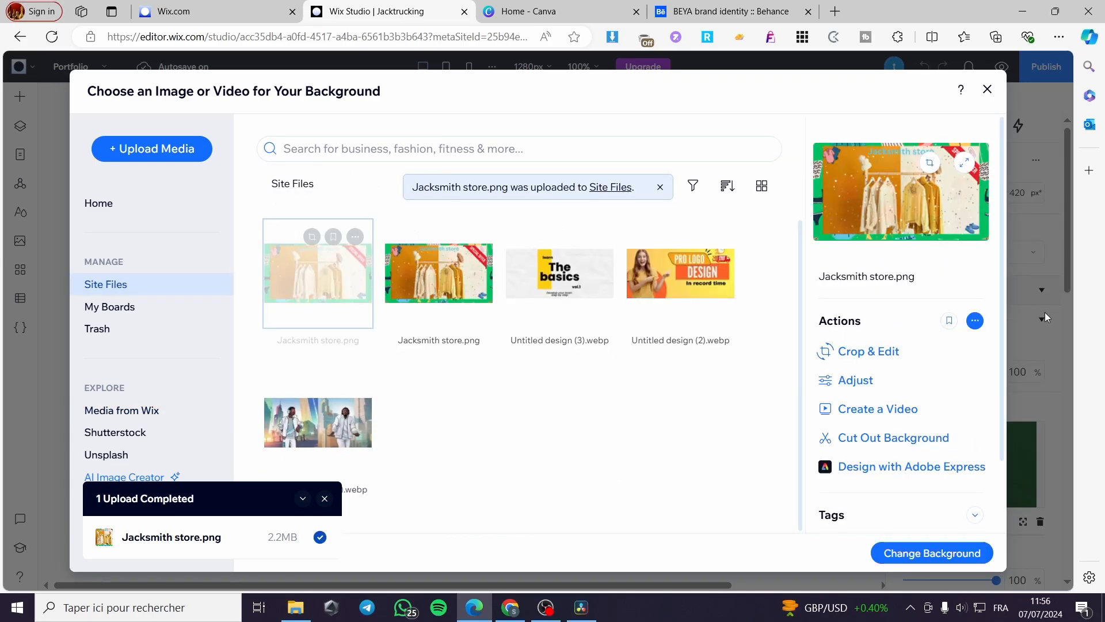
- Glance at the Canva home page and, back in Wix Studio, apply the uploaded Jacksmith store.png as the banner section's background
{"action": "left_click", "coordinate": [564, 10]}
{"action": "mouse_move", "coordinate": [928, 349]}
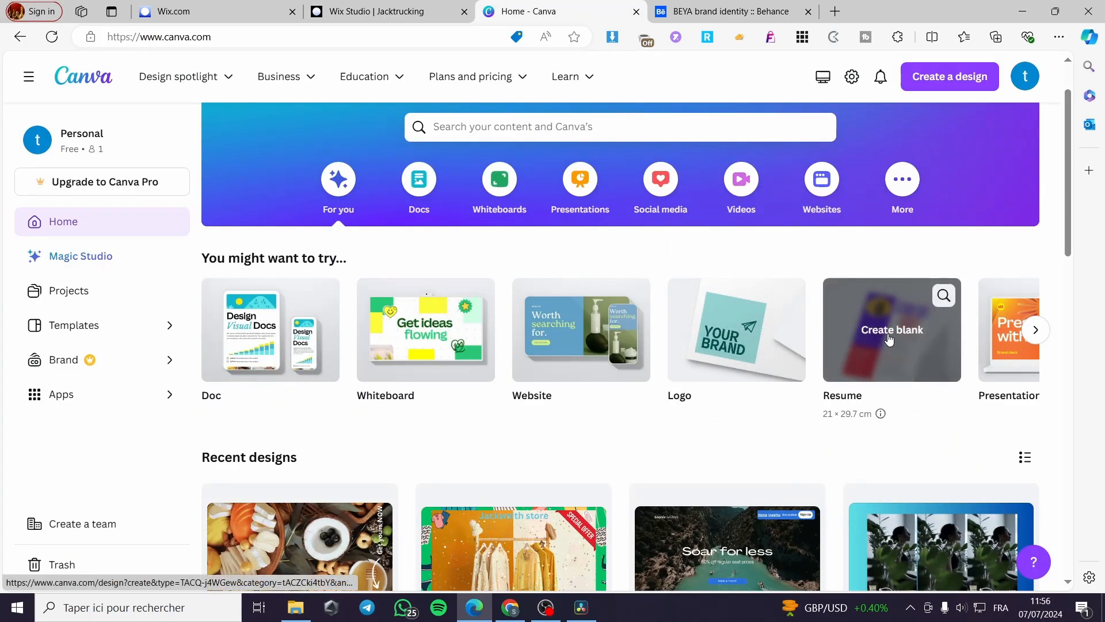
{"action": "left_click", "coordinate": [405, 7]}
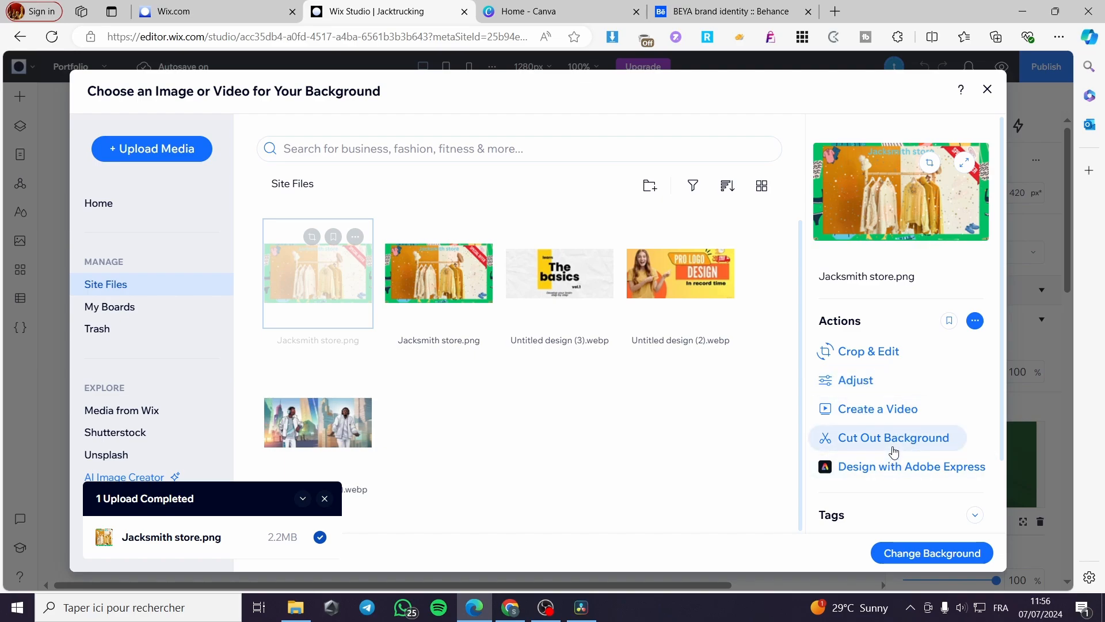
{"action": "left_click", "coordinate": [942, 561]}
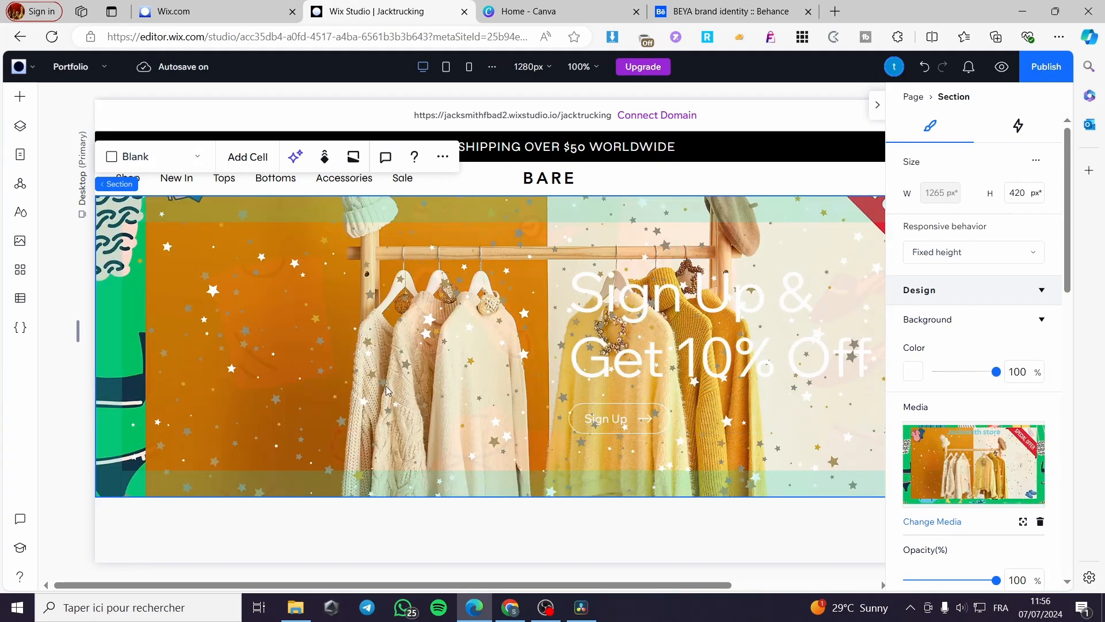
- Move the banner's text stack toward the middle, to about X 393 px, and open its heading text for editing
{"action": "left_click_drag", "start_coordinate": [793, 371], "coordinate": [584, 335]}
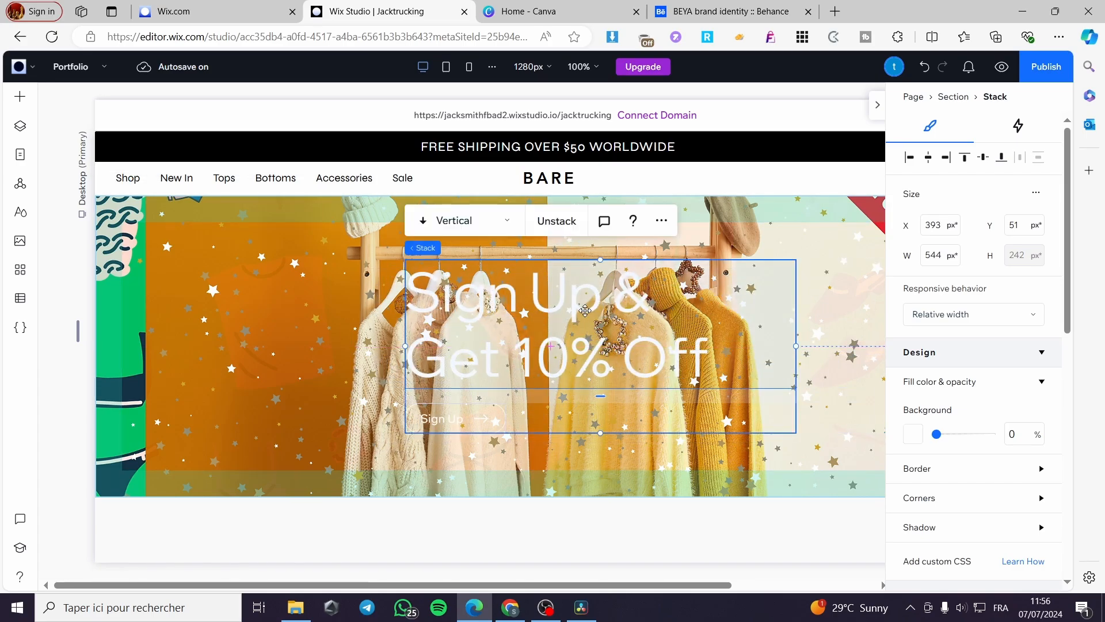
{"action": "double_click", "coordinate": [585, 311]}
{"action": "left_click", "coordinate": [529, 424]}
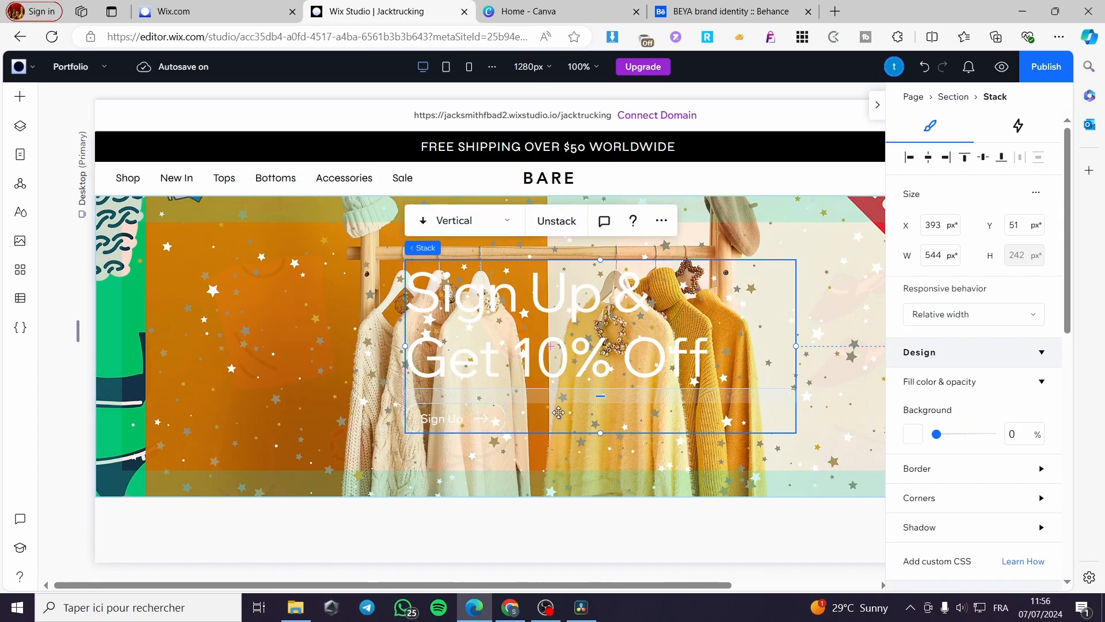
{"action": "double_click", "coordinate": [694, 353]}
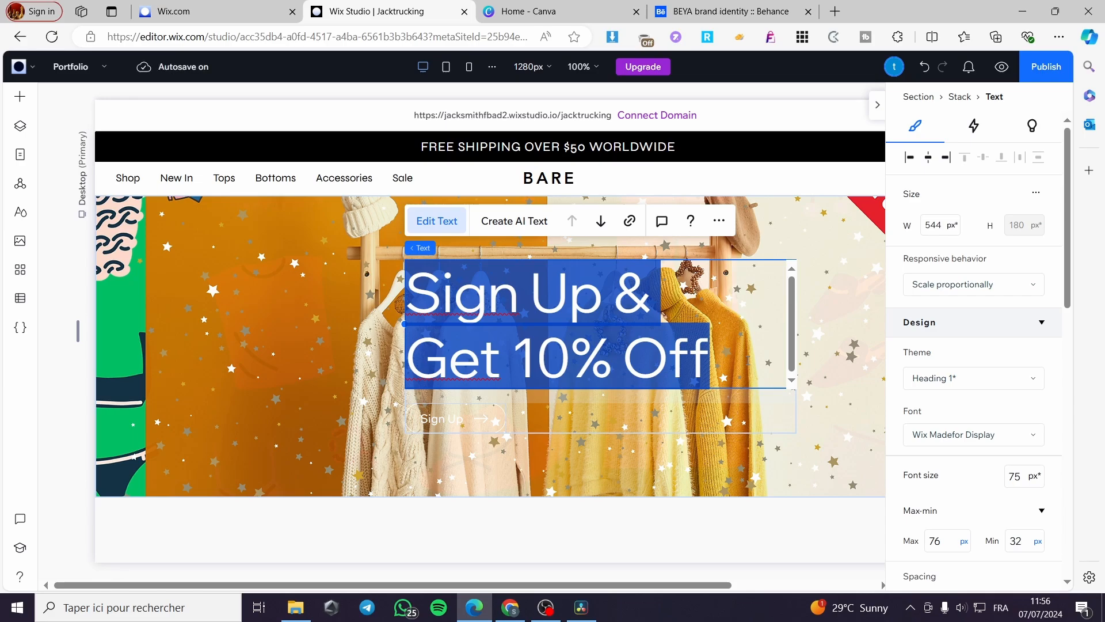
- Switch to Behance and view the title at the beginning of the BEYA brand identity project as a heading reference
{"action": "left_click", "coordinate": [729, 10]}
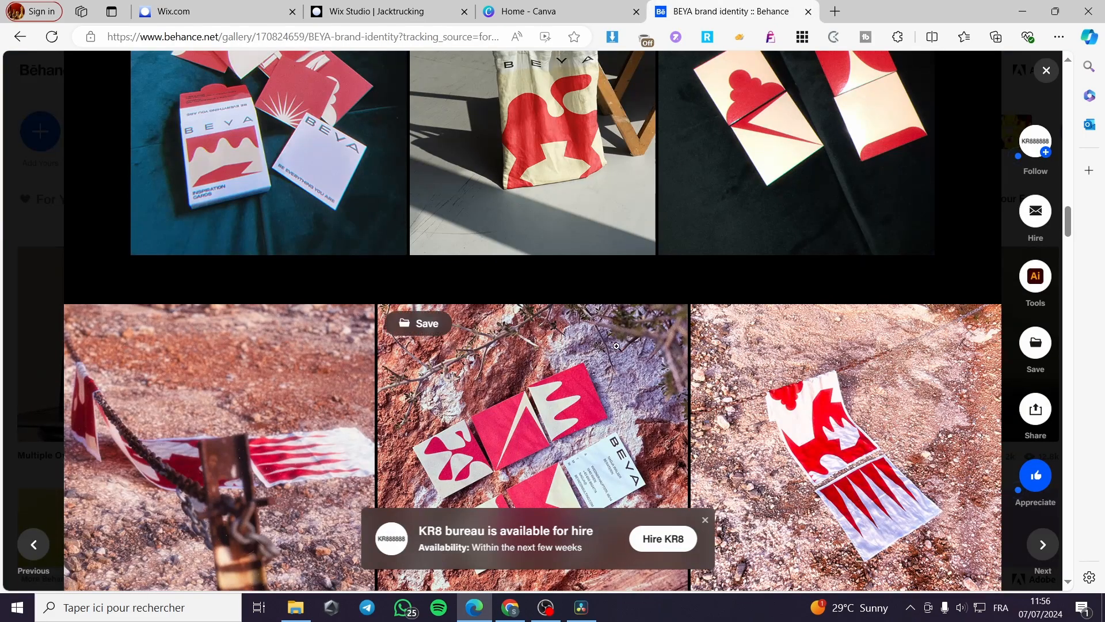
{"action": "scroll", "coordinate": [841, 433], "scroll_direction": "up", "scroll_amount": 5}
{"action": "scroll", "coordinate": [840, 433], "scroll_direction": "up", "scroll_amount": 5}
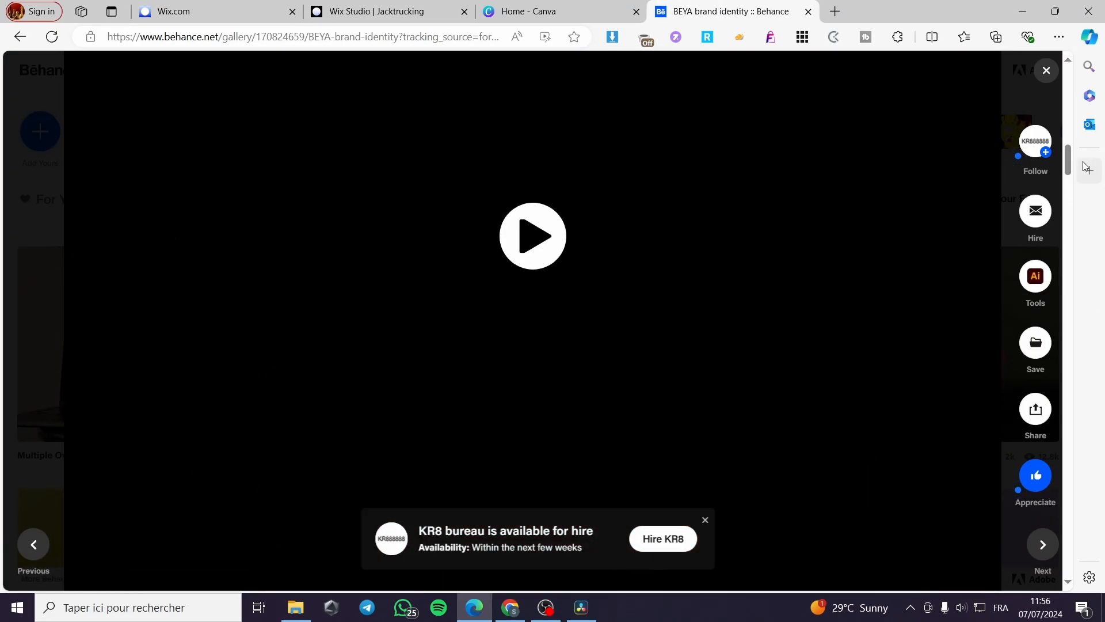
{"action": "left_click_drag", "start_coordinate": [1067, 163], "coordinate": [1064, 93]}
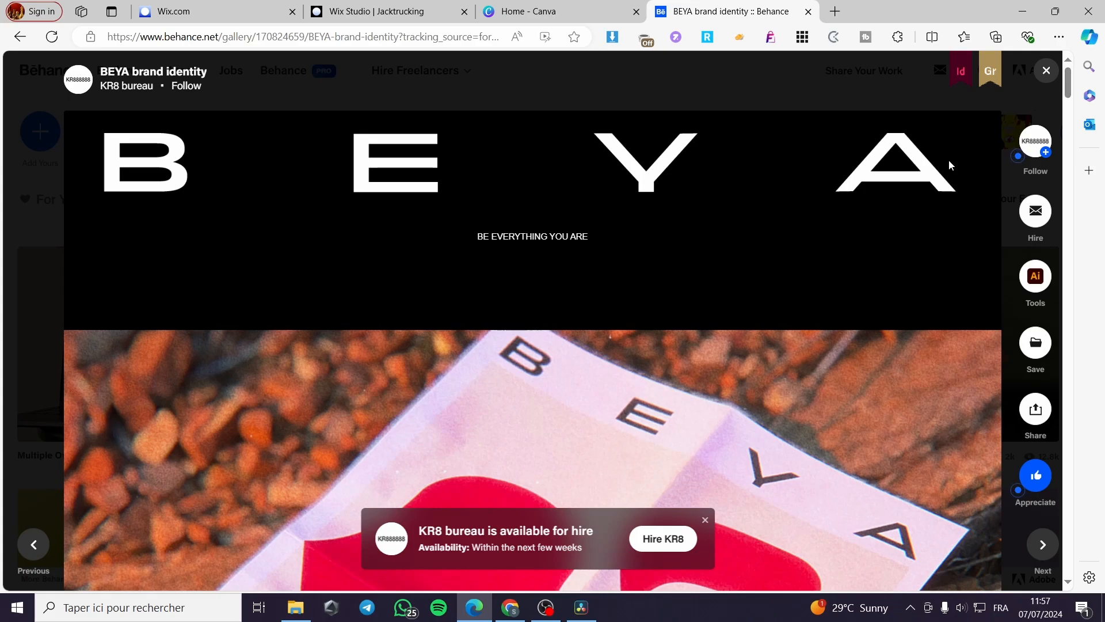
- Switch back to Wix Studio and replace the banner's heading text with "Smiths Designs"
{"action": "left_click", "coordinate": [361, 7]}
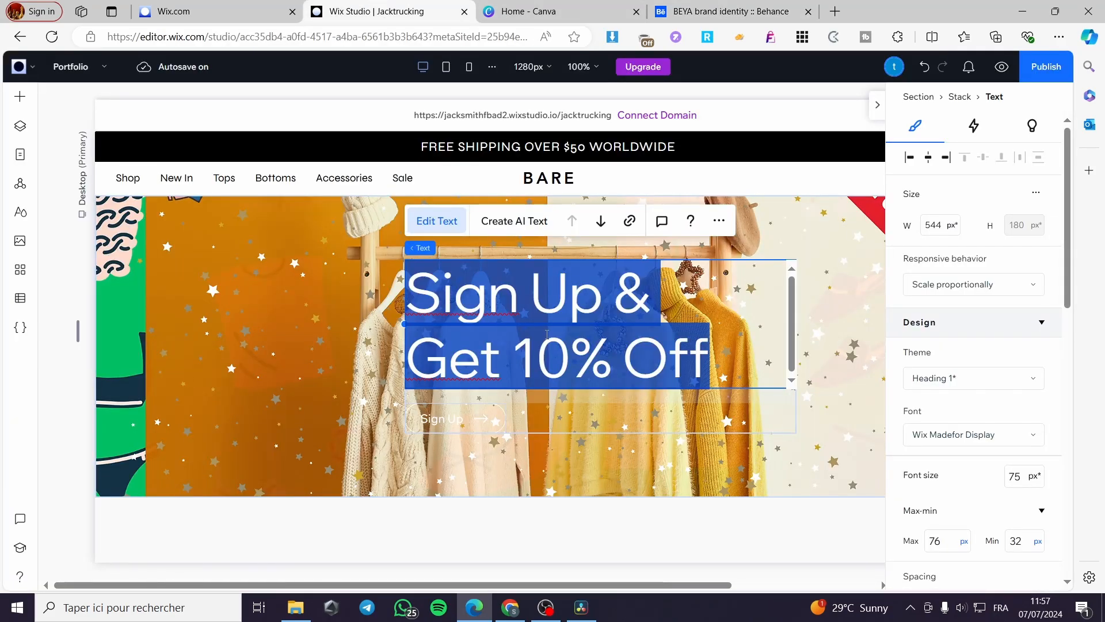
{"action": "key", "text": "BackSpace"}
{"action": "type", "text": "S"}
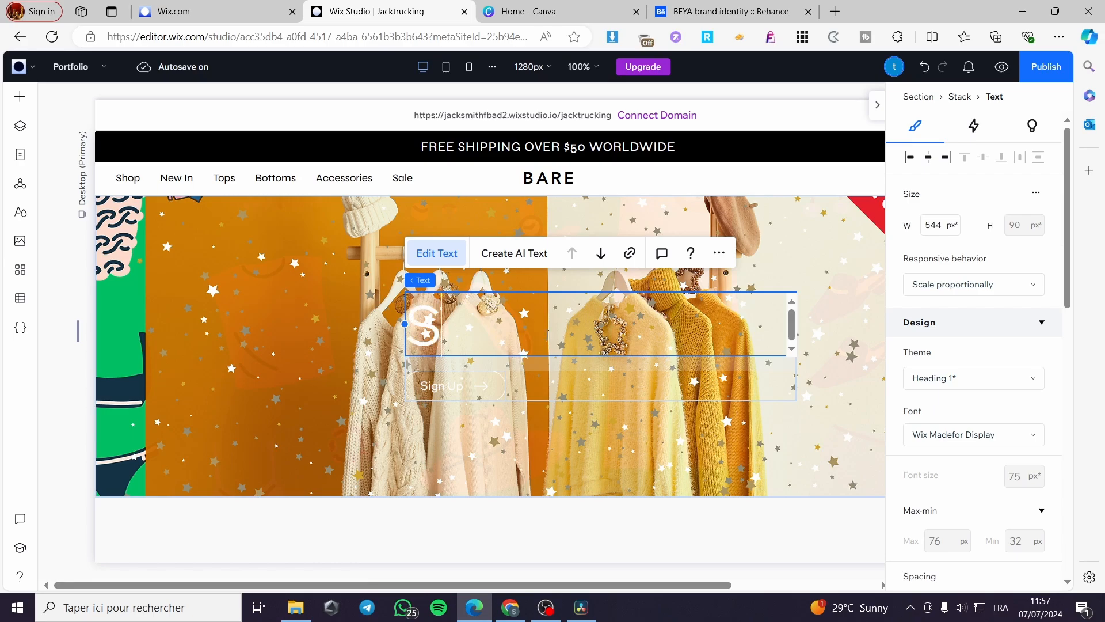
{"action": "type", "text": "miths"}
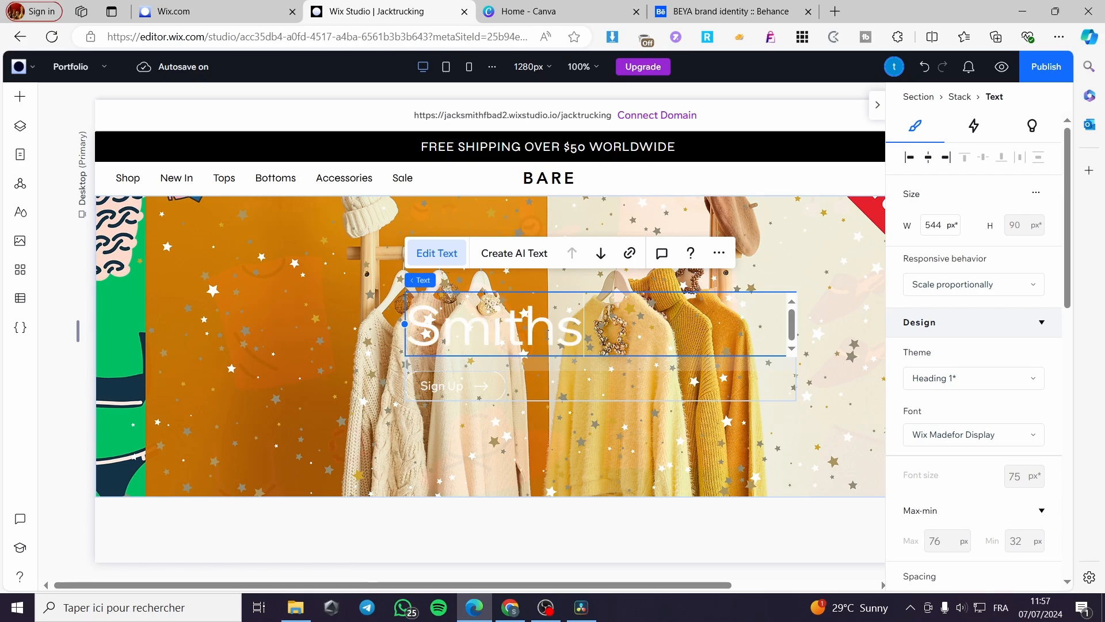
{"action": "type", "text": " Des"}
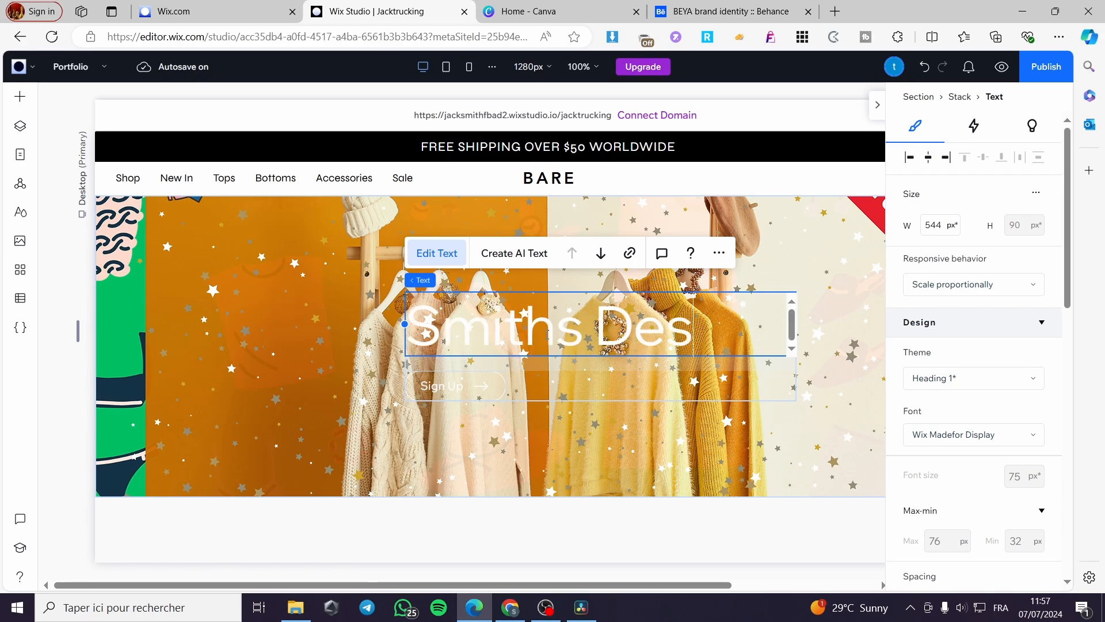
{"action": "type", "text": "igns"}
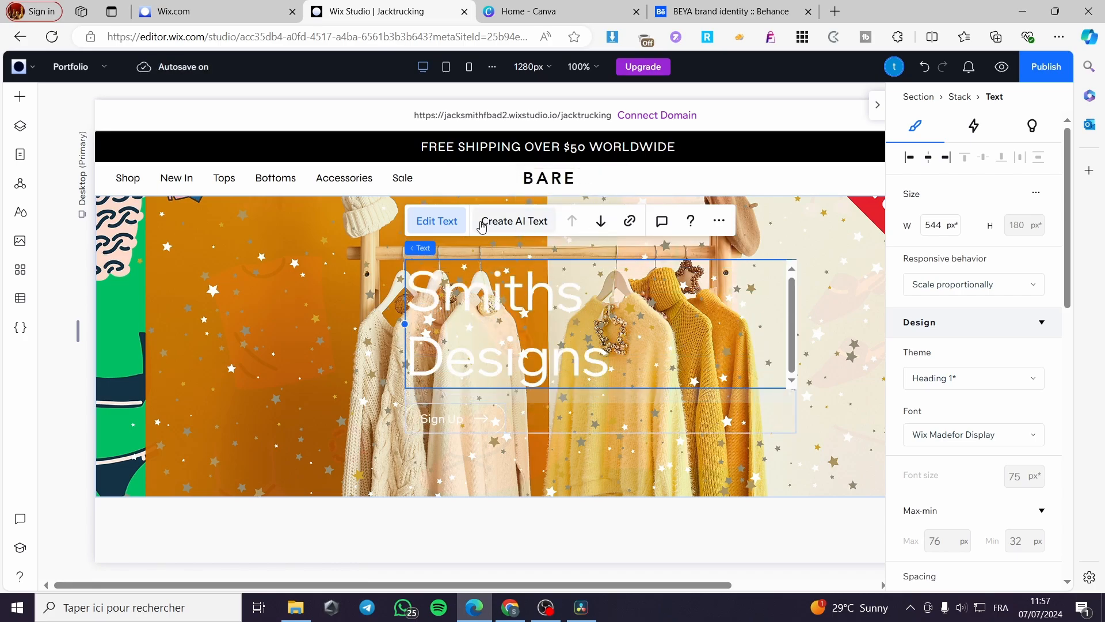
{"action": "left_click", "coordinate": [831, 333]}
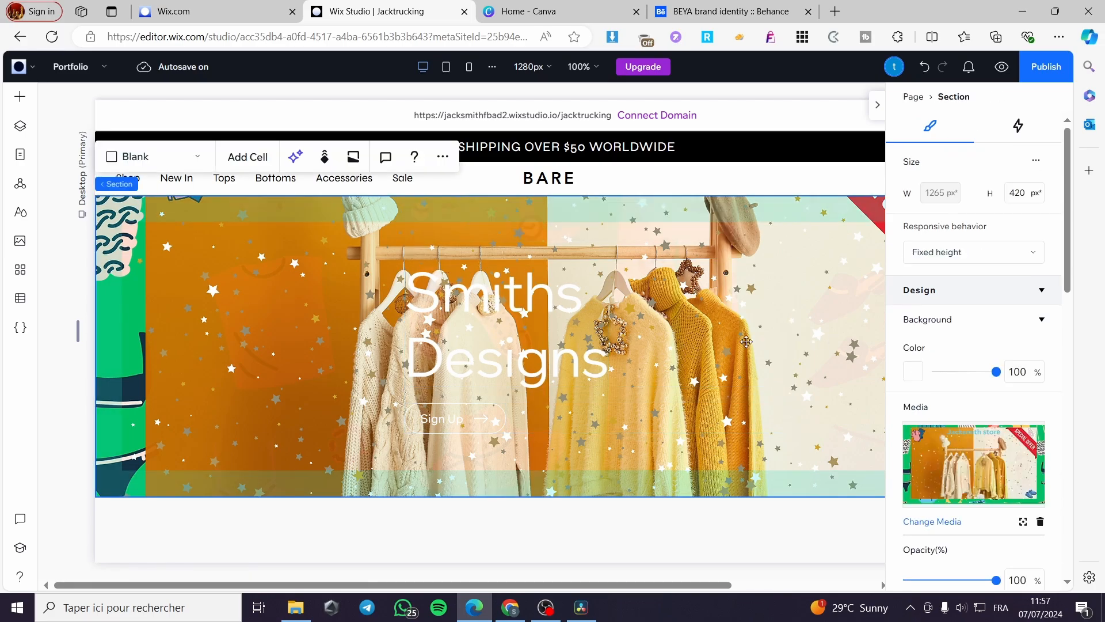
- Widen the banner's text stack to about 604 px so the heading fits on one line, and select the heading
{"action": "left_click", "coordinate": [746, 342]}
{"action": "left_click_drag", "start_coordinate": [798, 346], "coordinate": [839, 345]}
{"action": "left_click", "coordinate": [800, 331]}
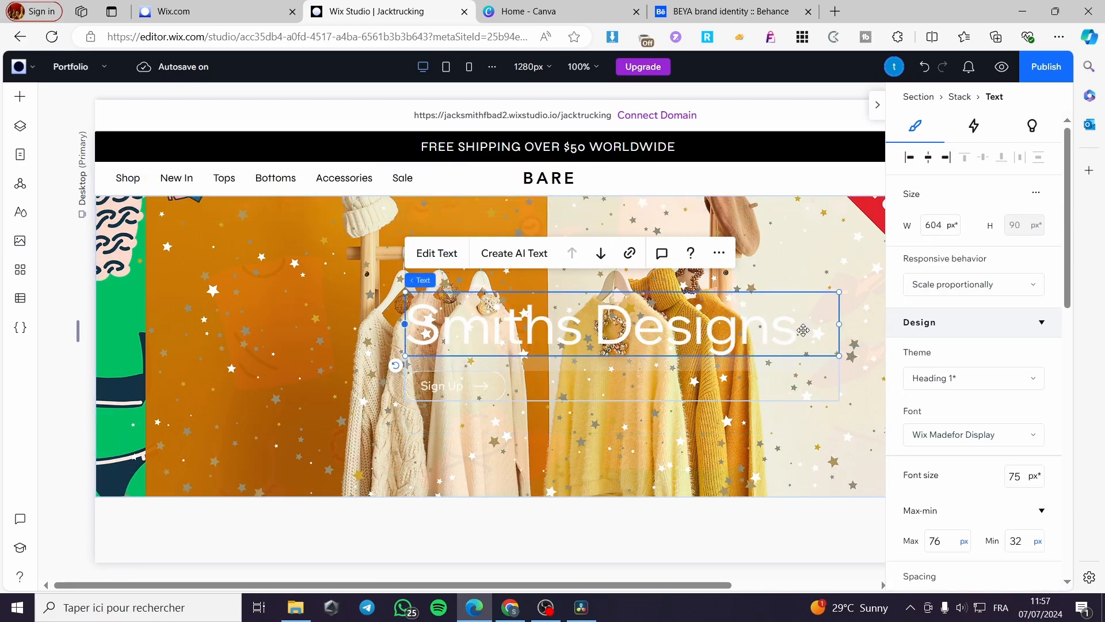
- Center-align the banner heading "Smiths Designs" within its text box
{"action": "double_click", "coordinate": [804, 330]}
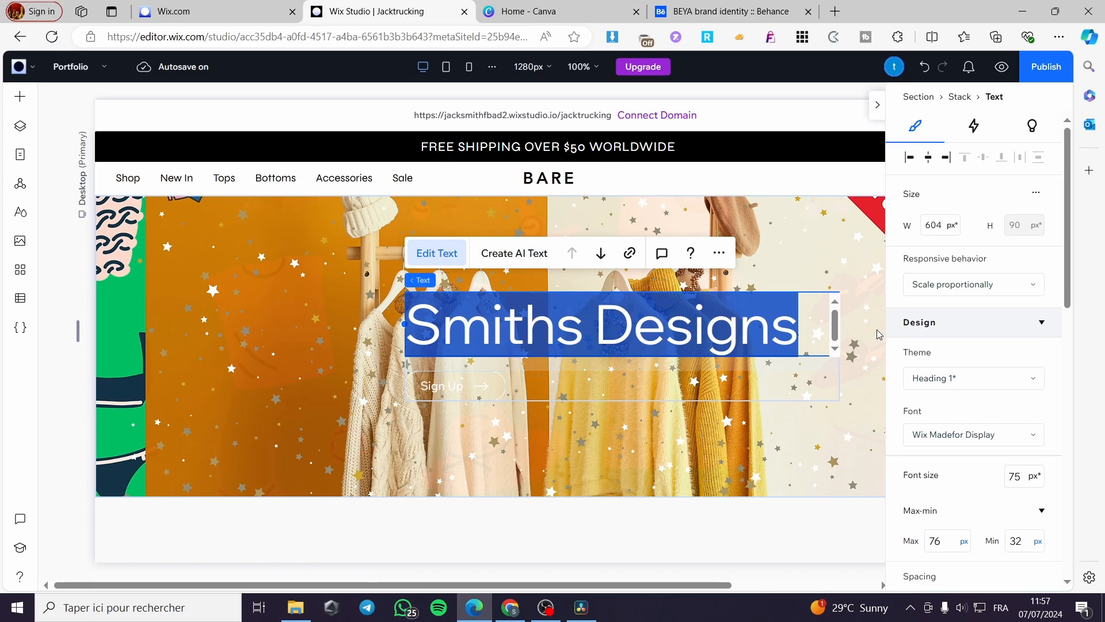
{"action": "scroll", "coordinate": [923, 406], "scroll_direction": "down", "scroll_amount": 7}
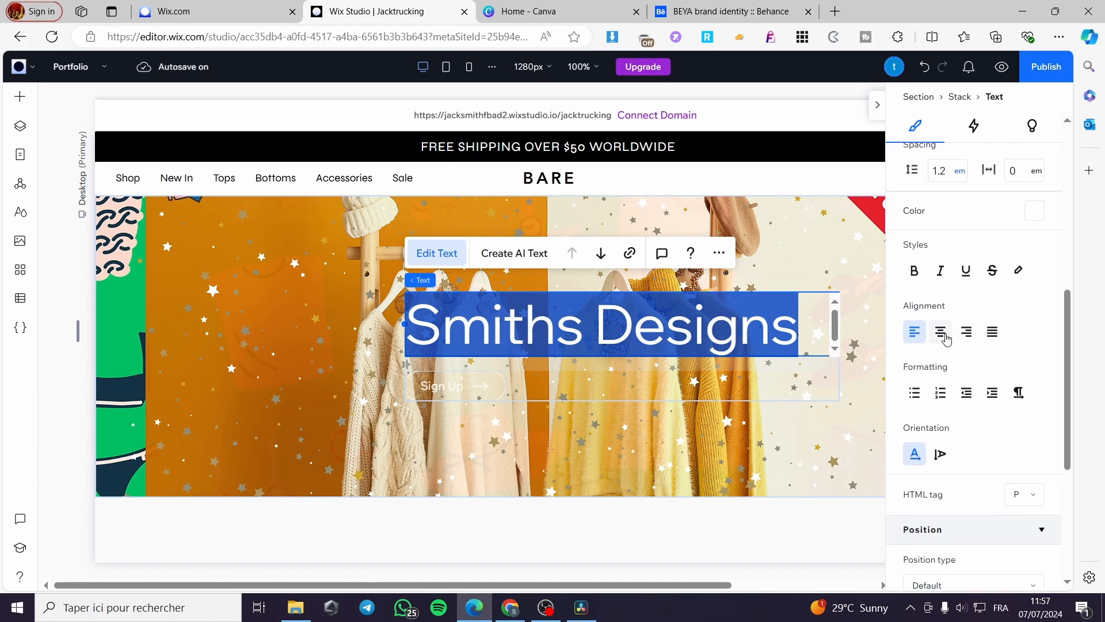
{"action": "left_click", "coordinate": [944, 338]}
{"action": "scroll", "coordinate": [1005, 419], "scroll_direction": "down", "scroll_amount": 5}
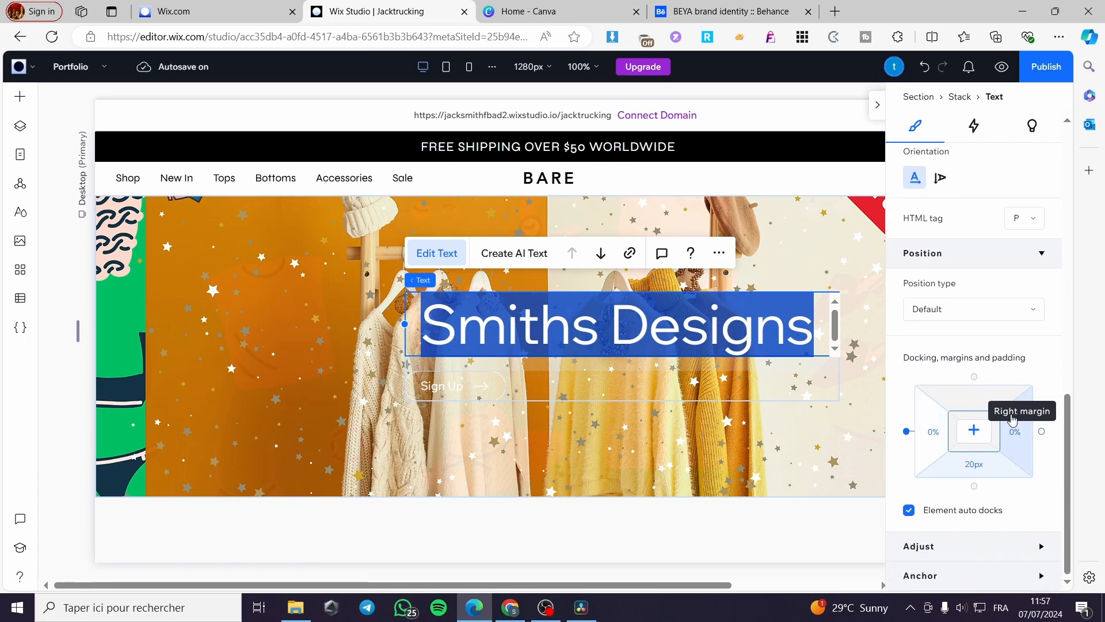
{"action": "scroll", "coordinate": [1008, 368], "scroll_direction": "up", "scroll_amount": 8}
{"action": "scroll", "coordinate": [1007, 363], "scroll_direction": "up", "scroll_amount": 4}
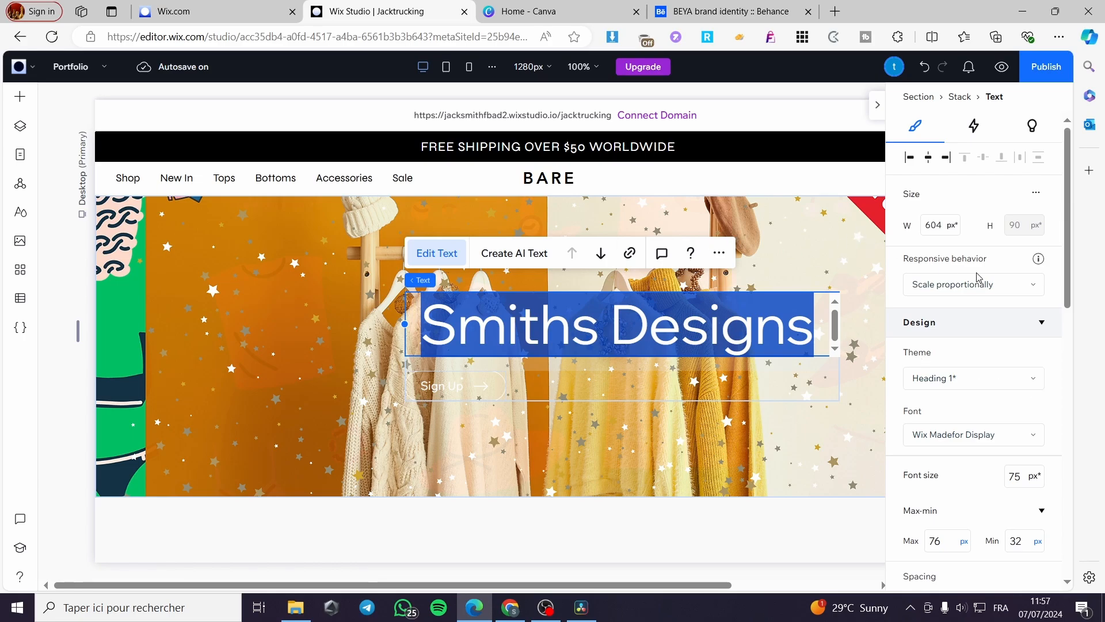
- Add a hover animation to the banner heading, trying the Expand preset and settling on Shrink
{"action": "left_click", "coordinate": [975, 126]}
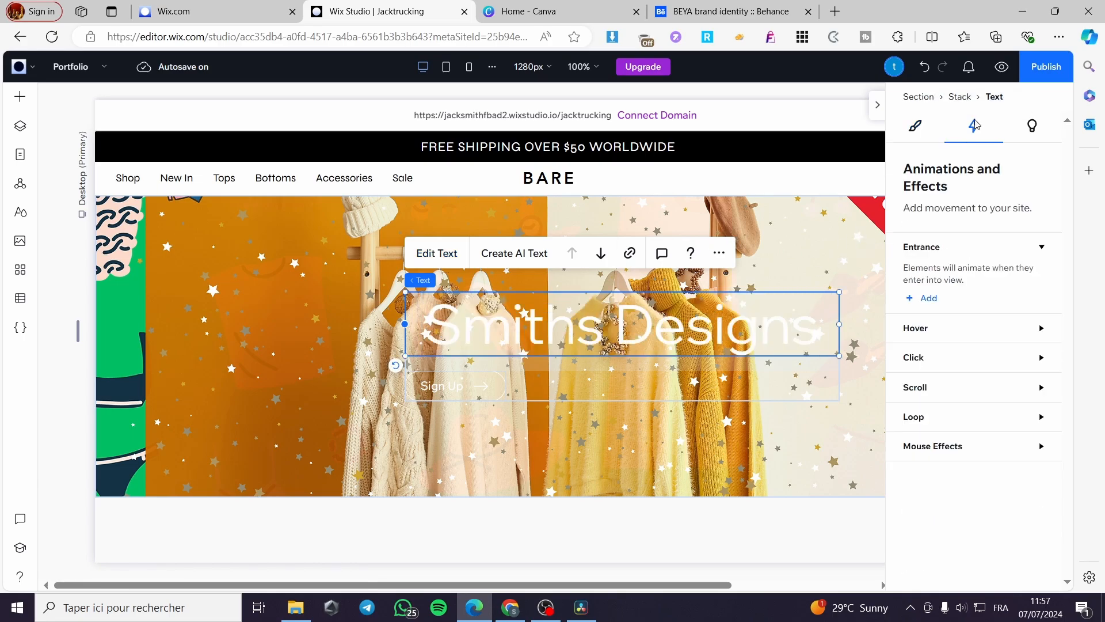
{"action": "left_click", "coordinate": [924, 329]}
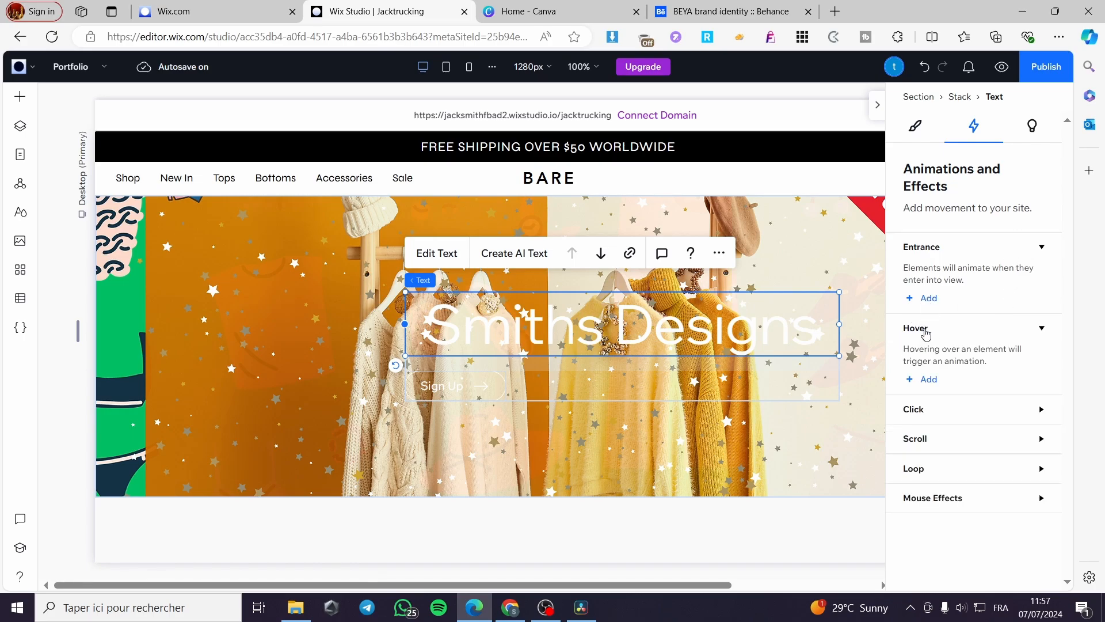
{"action": "left_click", "coordinate": [924, 381]}
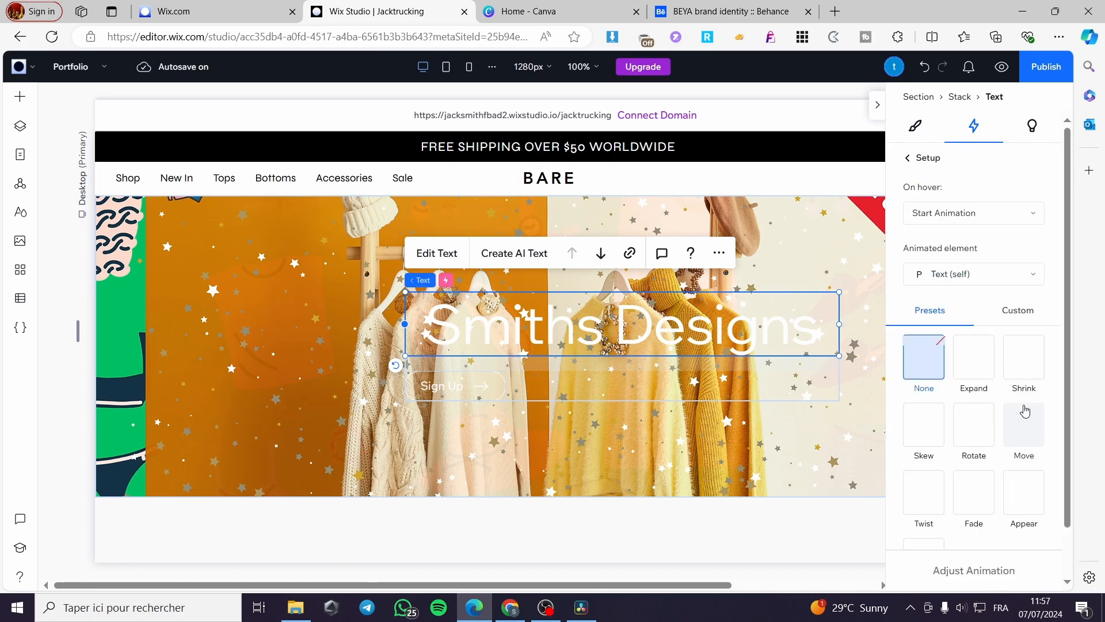
{"action": "left_click", "coordinate": [973, 374]}
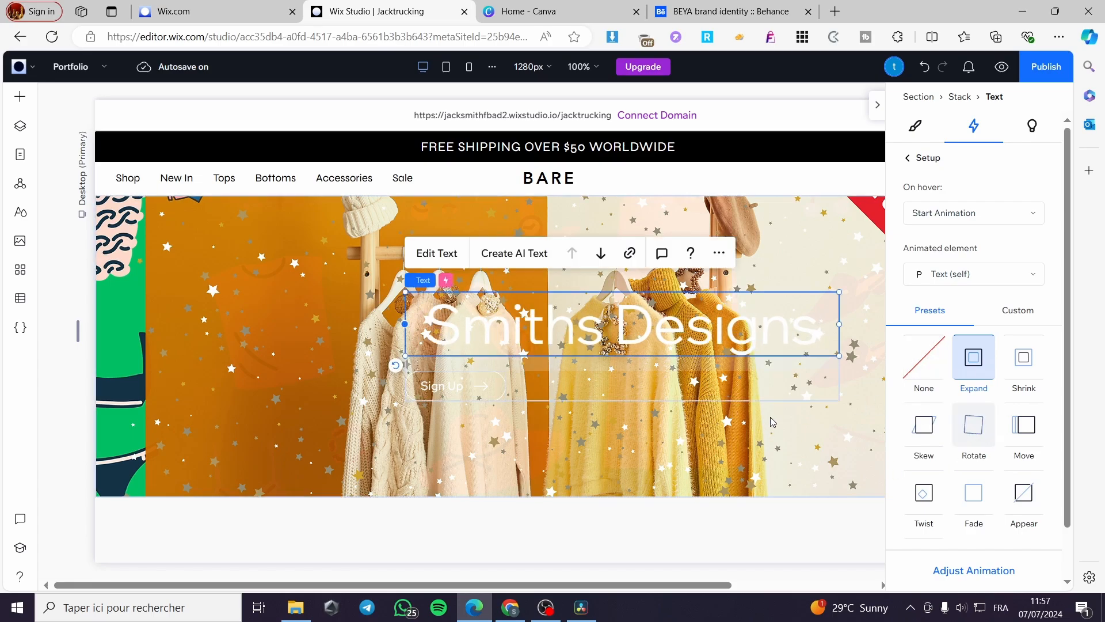
{"action": "left_click", "coordinate": [1024, 364]}
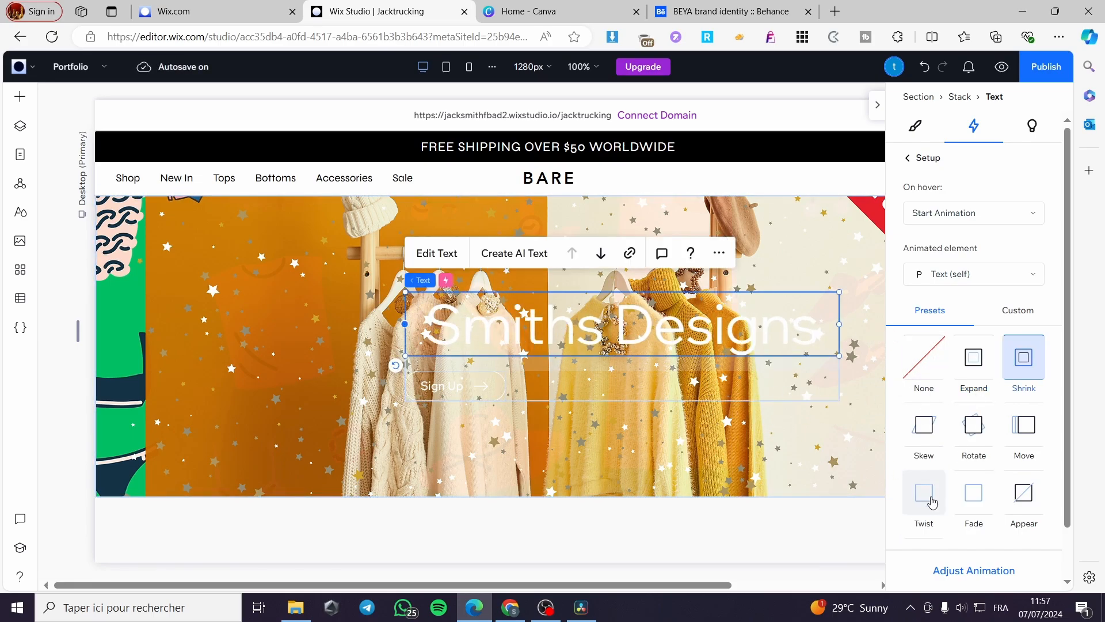
{"action": "left_click", "coordinate": [910, 132]}
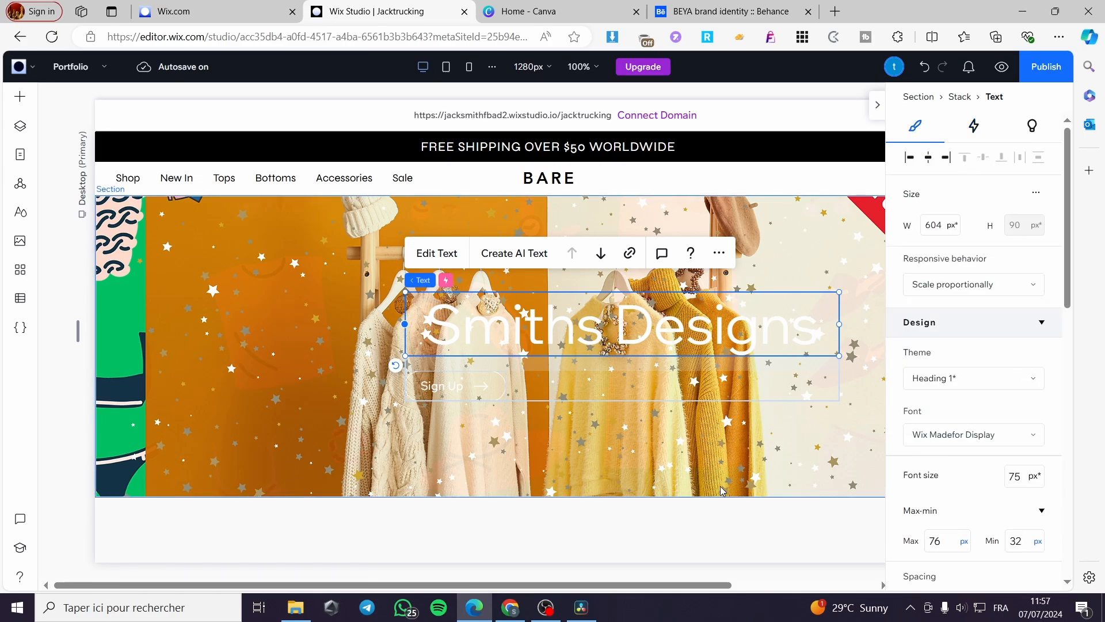
- Browse the section and media elements and add a Pro Gallery to the empty section below the banner
{"action": "left_click", "coordinate": [878, 108]}
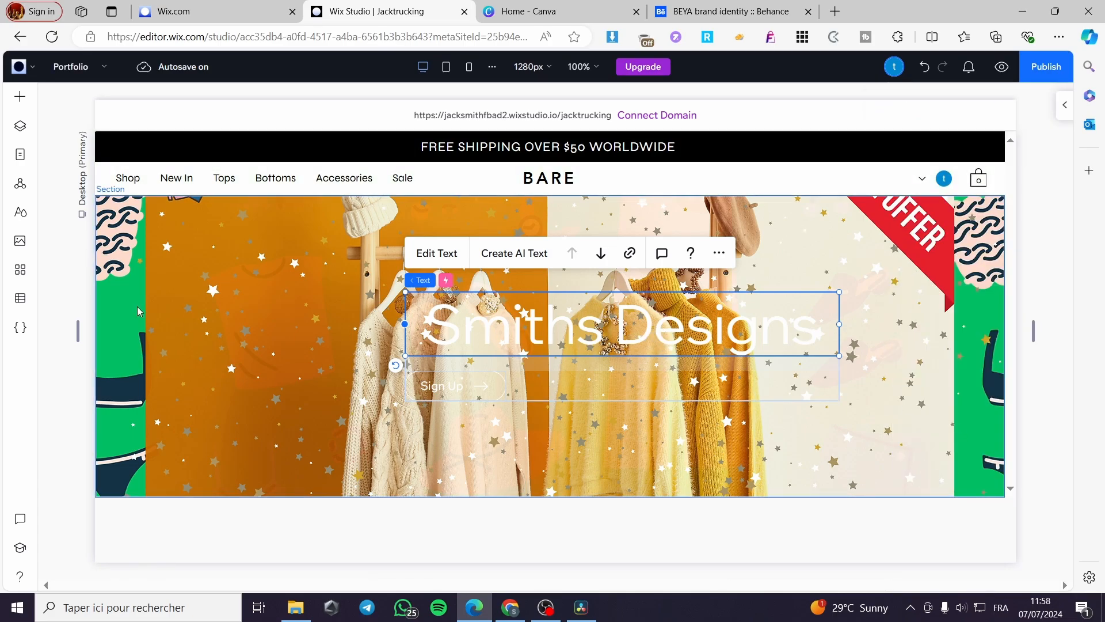
{"action": "left_click", "coordinate": [15, 102]}
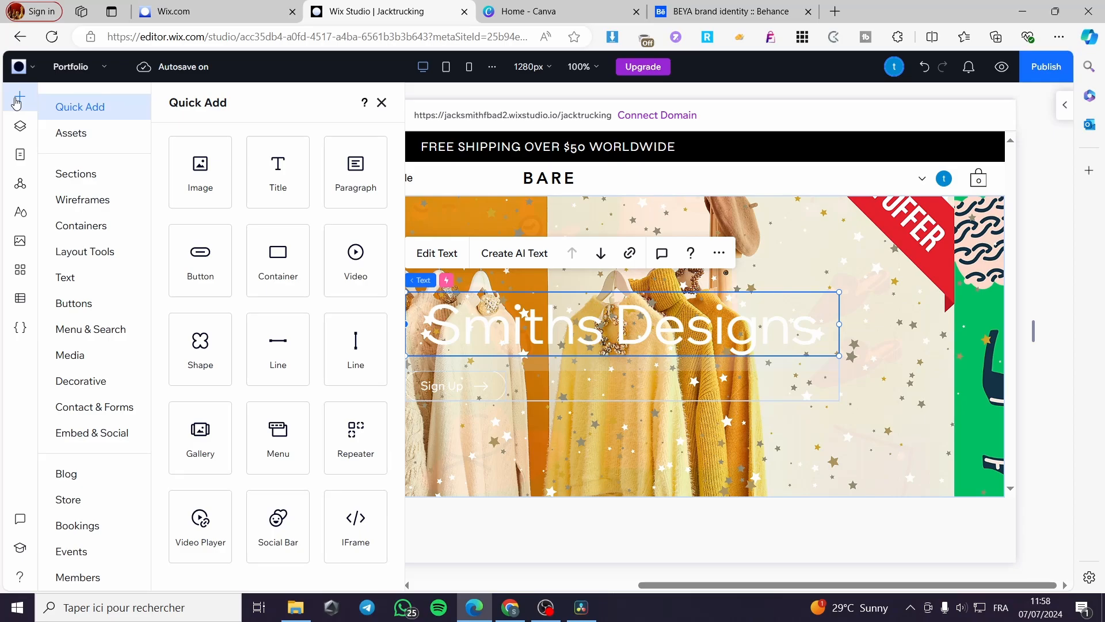
{"action": "left_click", "coordinate": [78, 175]}
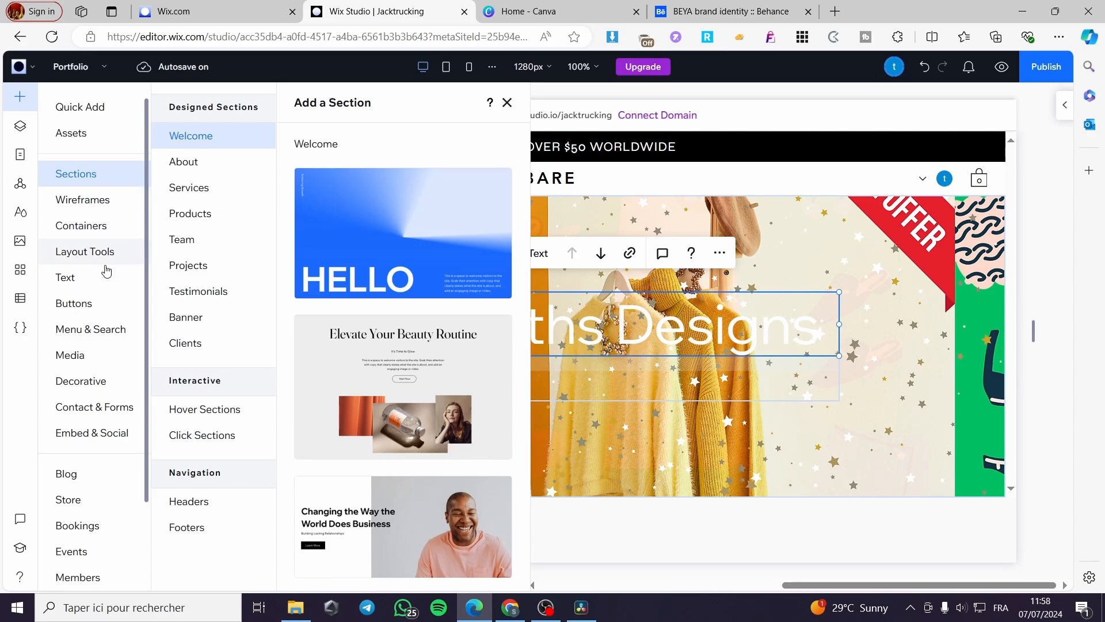
{"action": "left_click", "coordinate": [82, 366]}
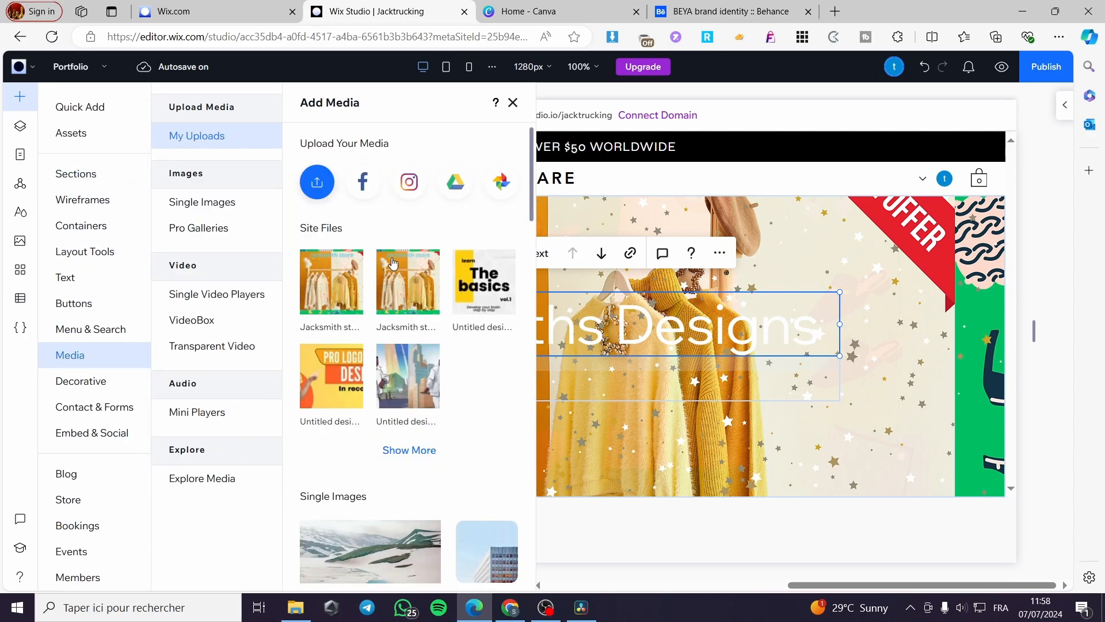
{"action": "left_click", "coordinate": [226, 208]}
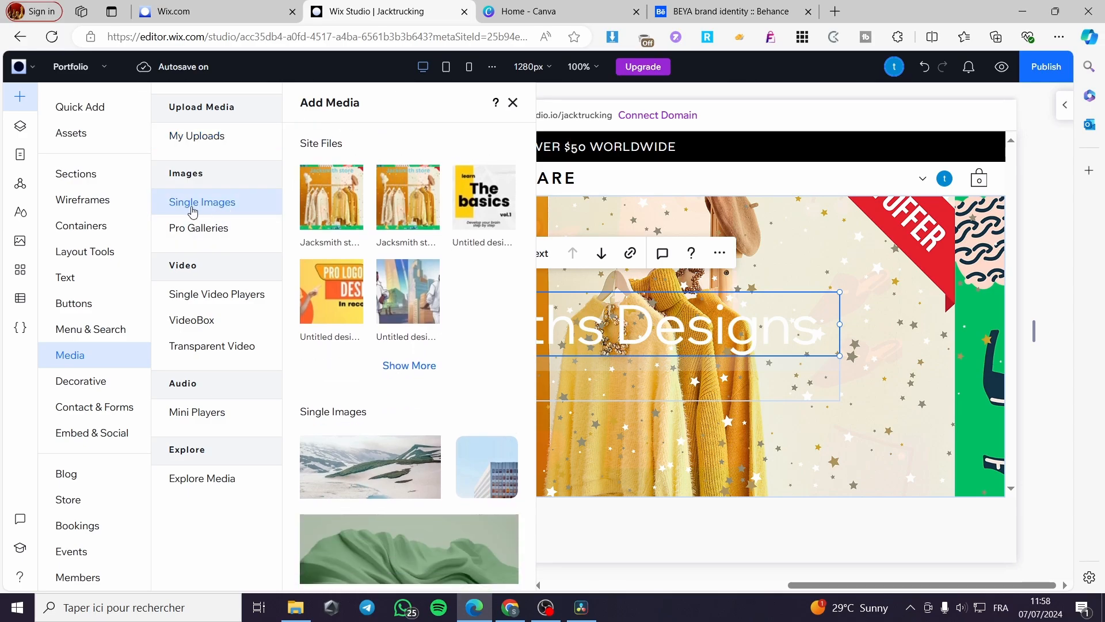
{"action": "left_click", "coordinate": [216, 240]}
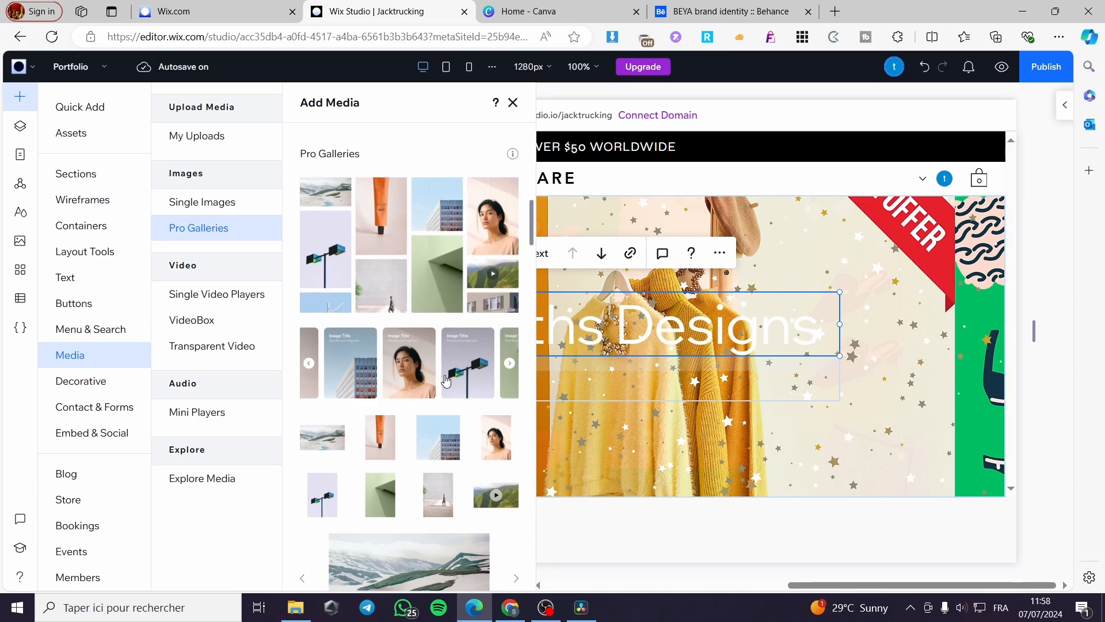
{"action": "left_click_drag", "start_coordinate": [446, 380], "coordinate": [532, 541]}
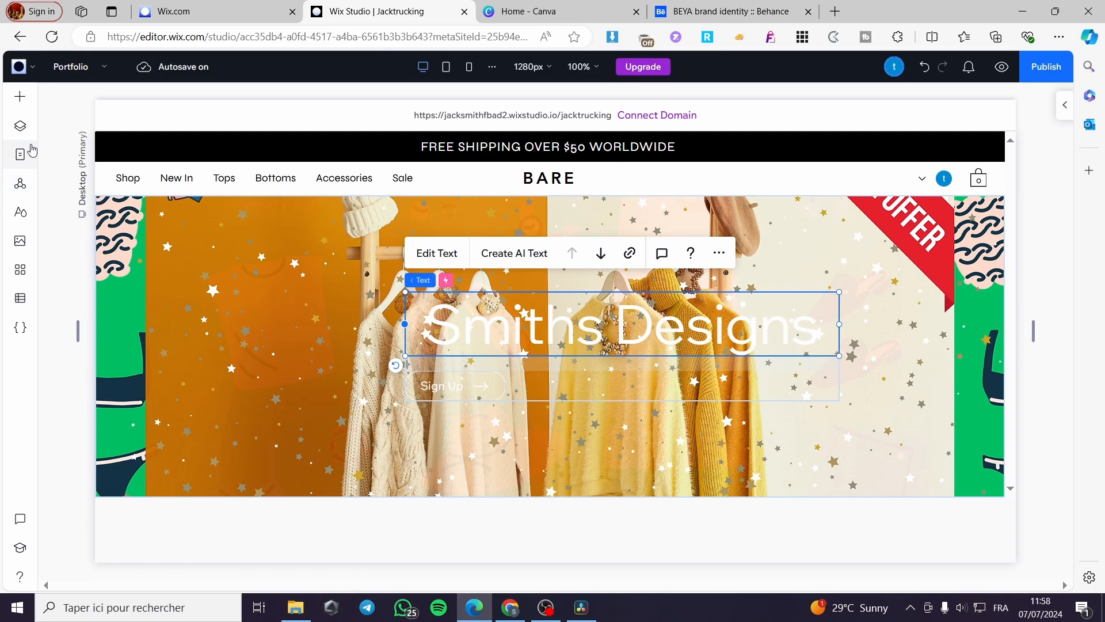
{"action": "left_click", "coordinate": [20, 97]}
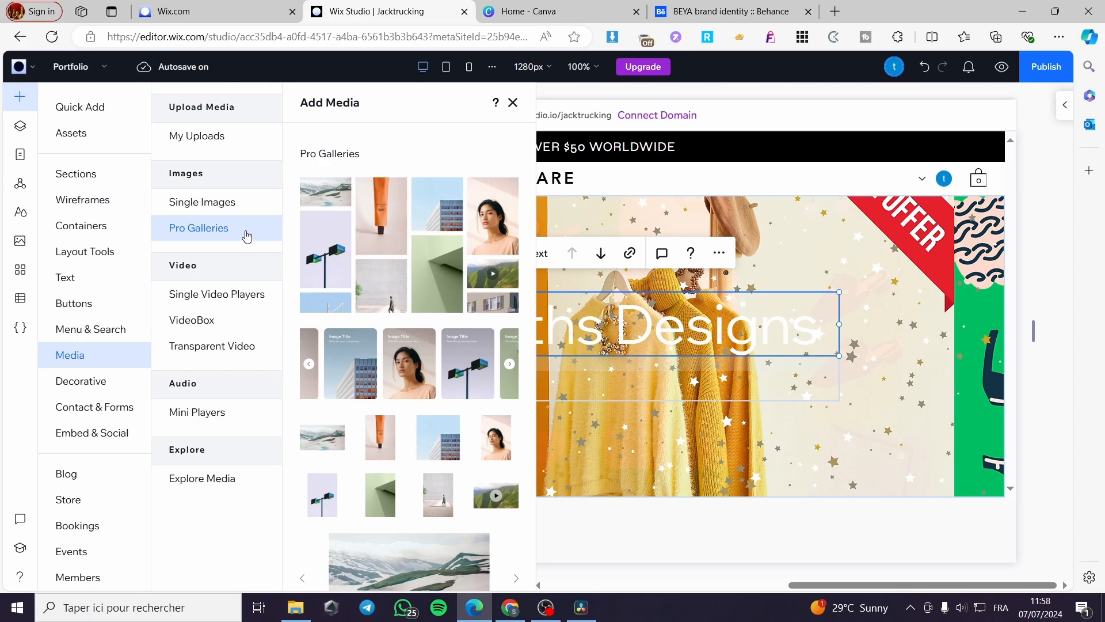
{"action": "left_click_drag", "start_coordinate": [442, 292], "coordinate": [585, 475]}
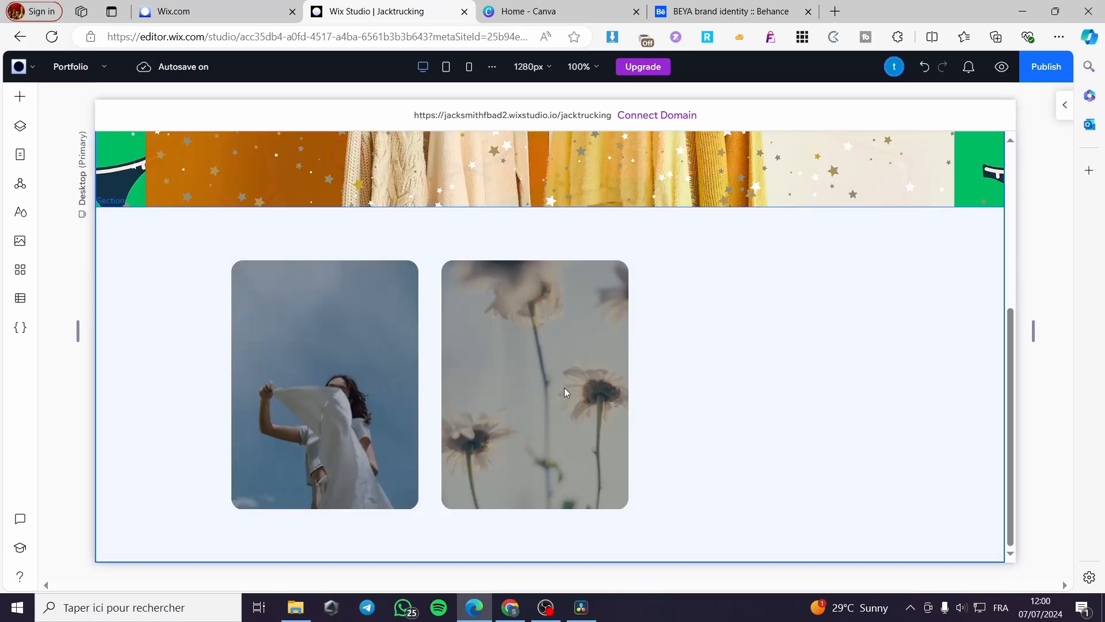
- Add the Media from Wix photo of two children outdoors to the Pro Gallery as its third image
{"action": "left_click", "coordinate": [564, 388]}
{"action": "left_click", "coordinate": [346, 400]}
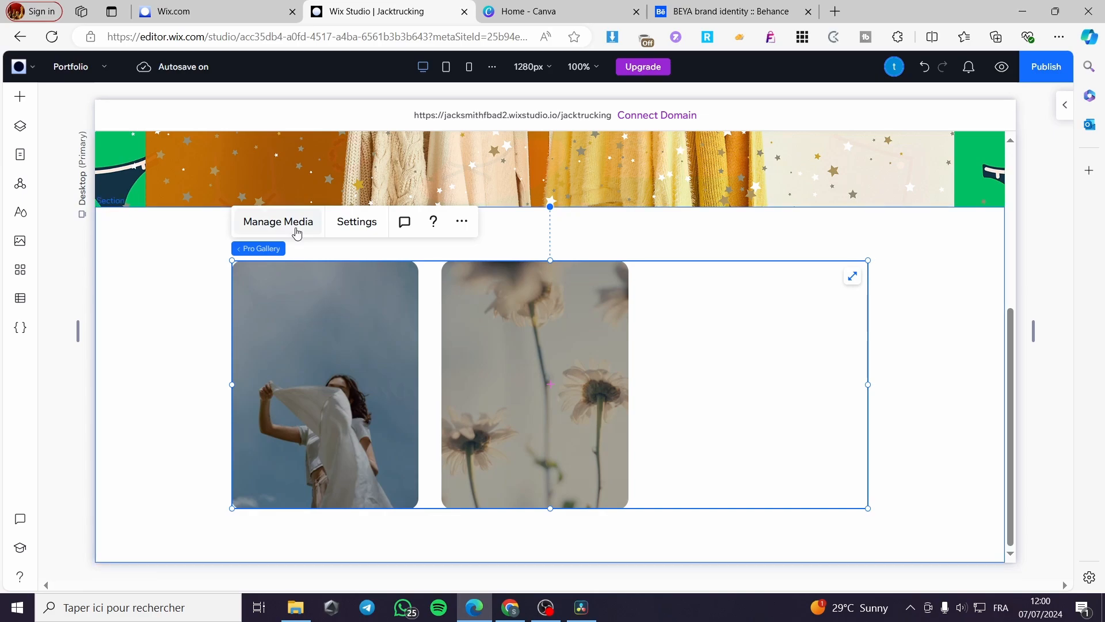
{"action": "double_click", "coordinate": [506, 410]}
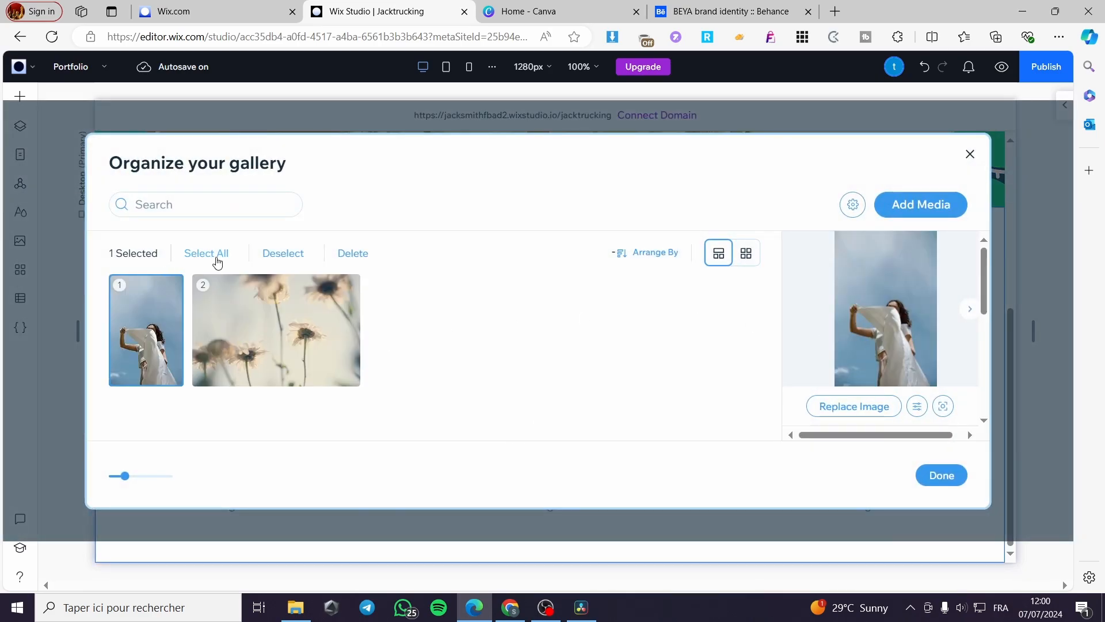
{"action": "left_click", "coordinate": [954, 214]}
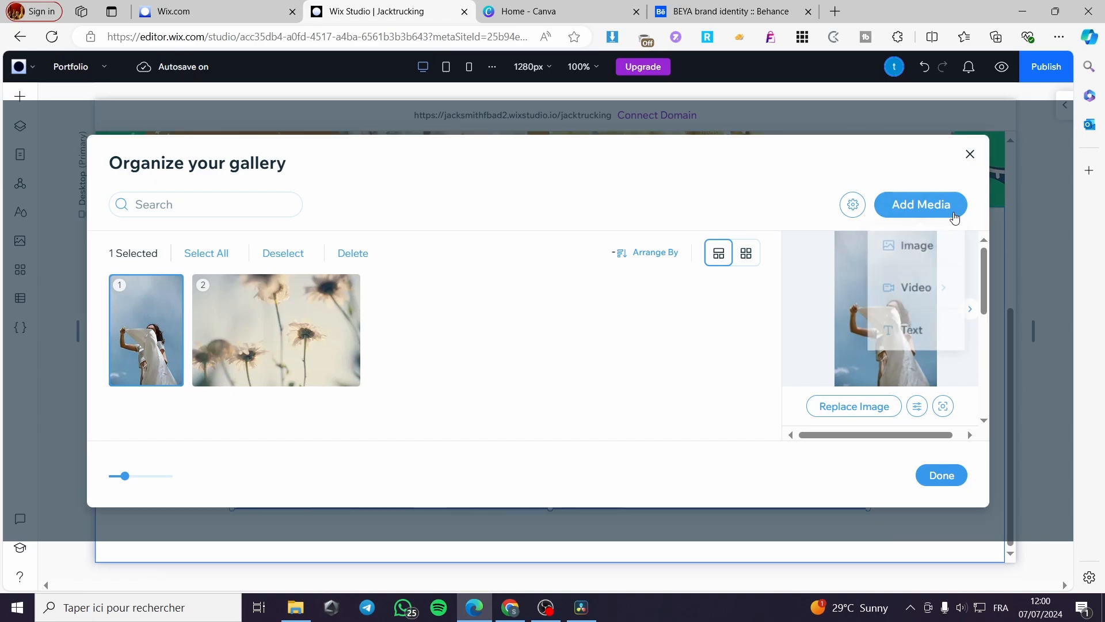
{"action": "left_click", "coordinate": [931, 251]}
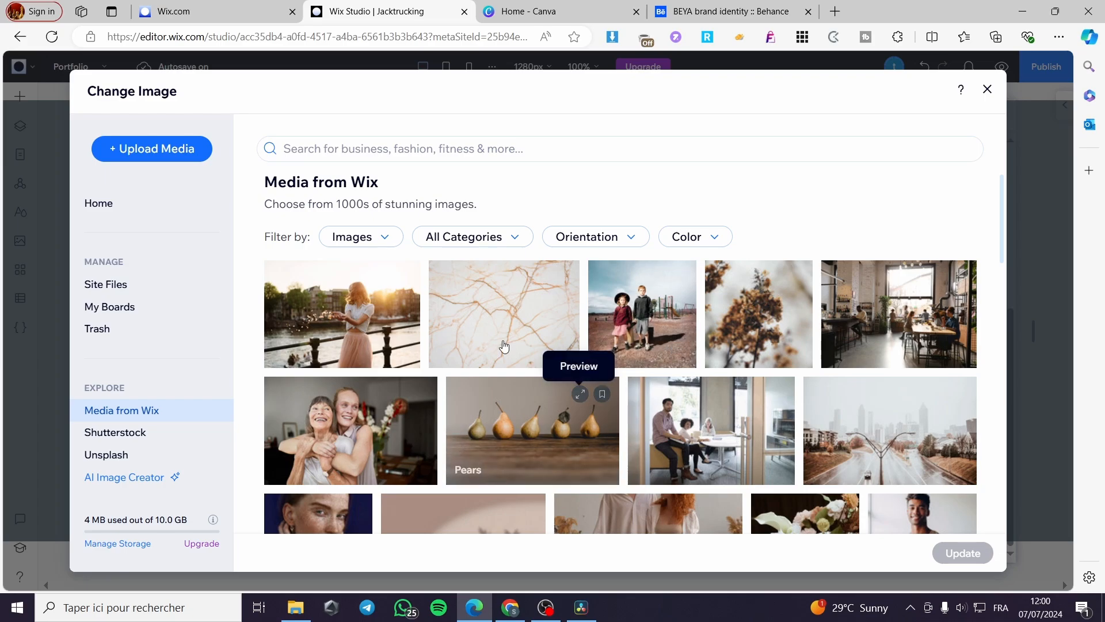
{"action": "left_click", "coordinate": [654, 361]}
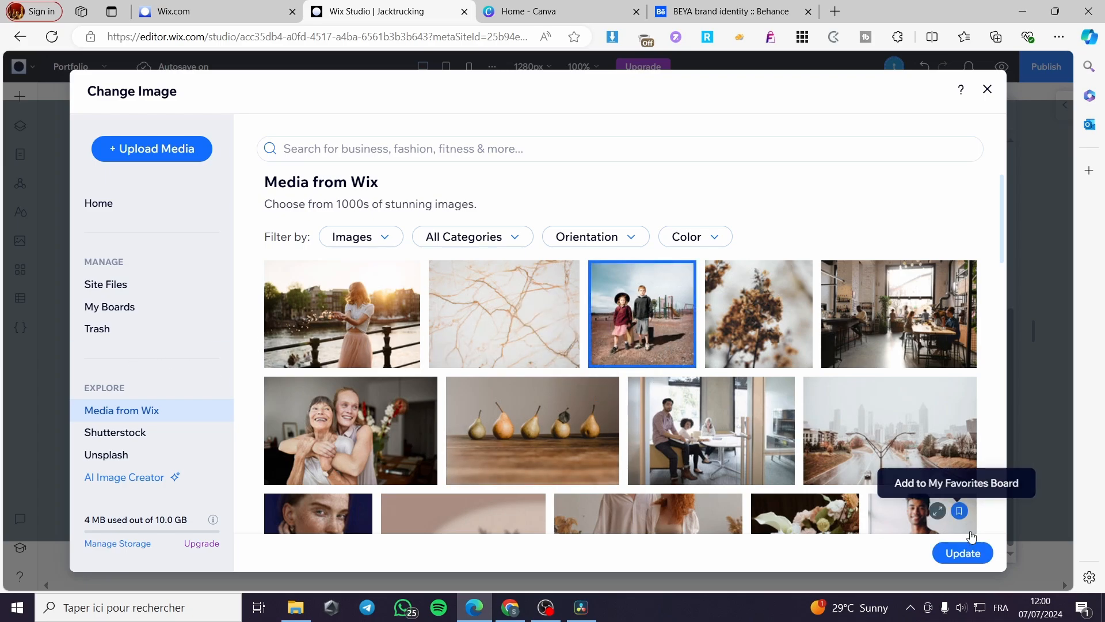
{"action": "left_click", "coordinate": [962, 551]}
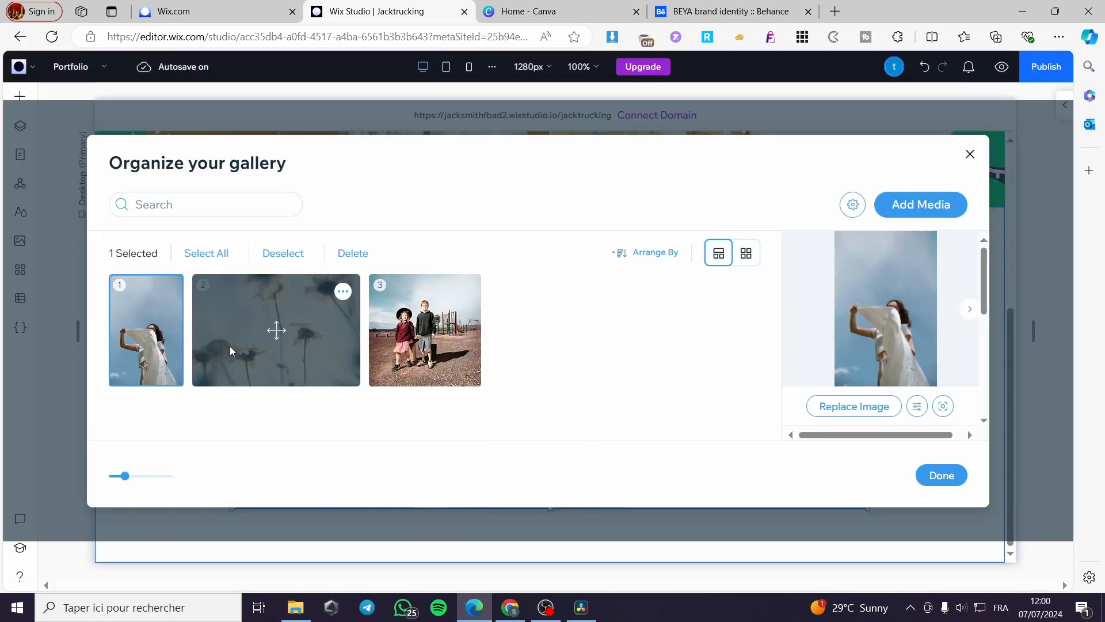
{"action": "left_click", "coordinate": [430, 346]}
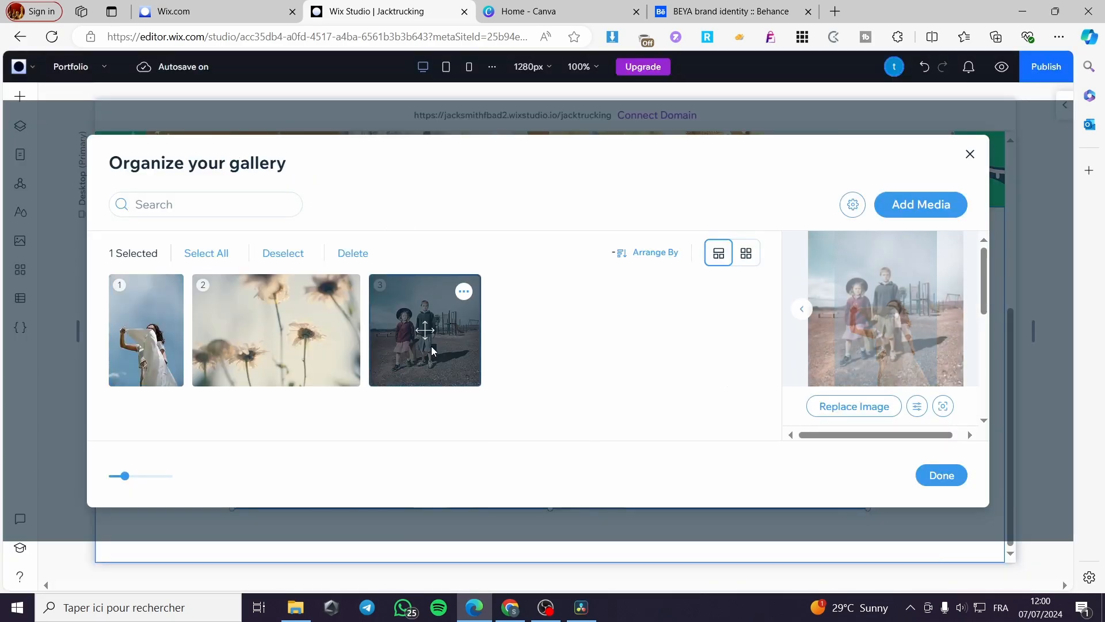
{"action": "left_click", "coordinate": [954, 475]}
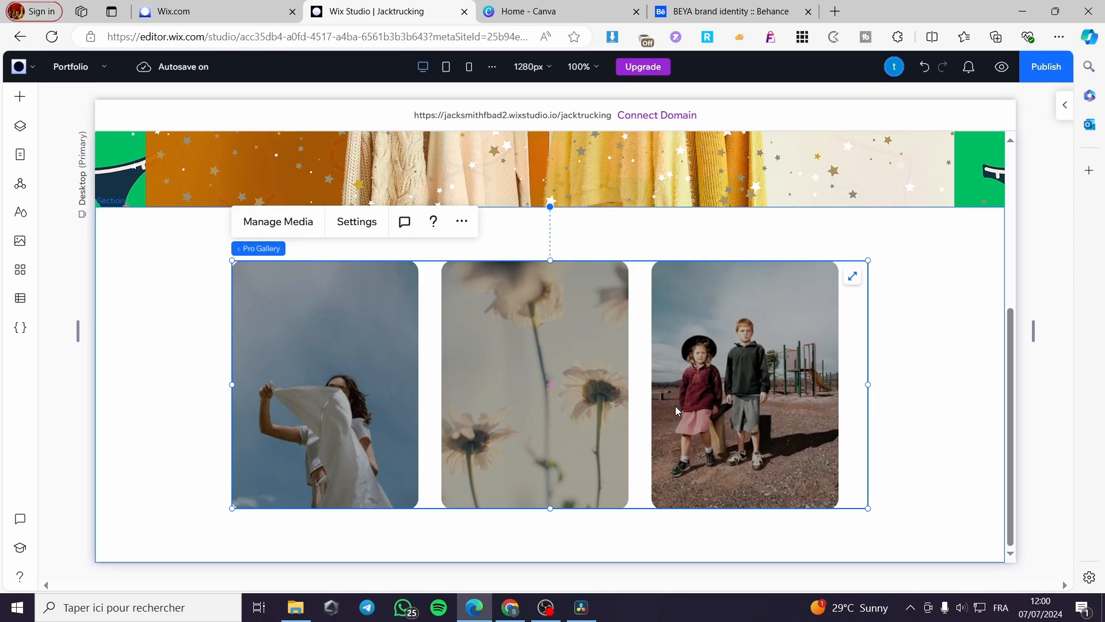
- Widen the Pro Gallery on both sides so it spans nearly the full width of its section
{"action": "double_click", "coordinate": [675, 406]}
{"action": "left_click", "coordinate": [970, 154]}
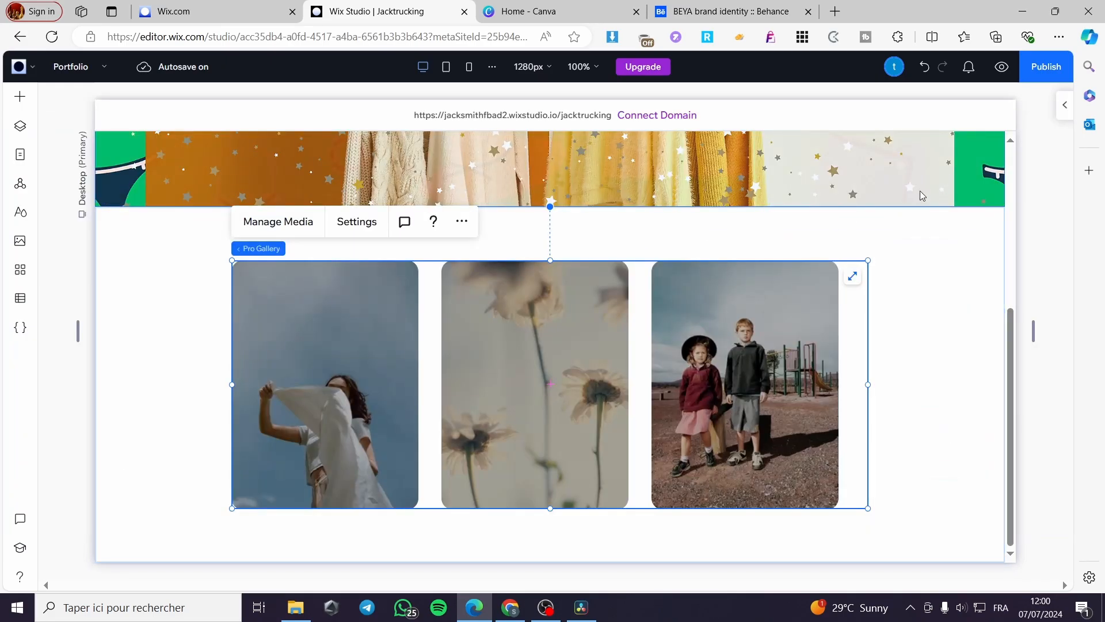
{"action": "left_click_drag", "start_coordinate": [869, 385], "coordinate": [974, 398]}
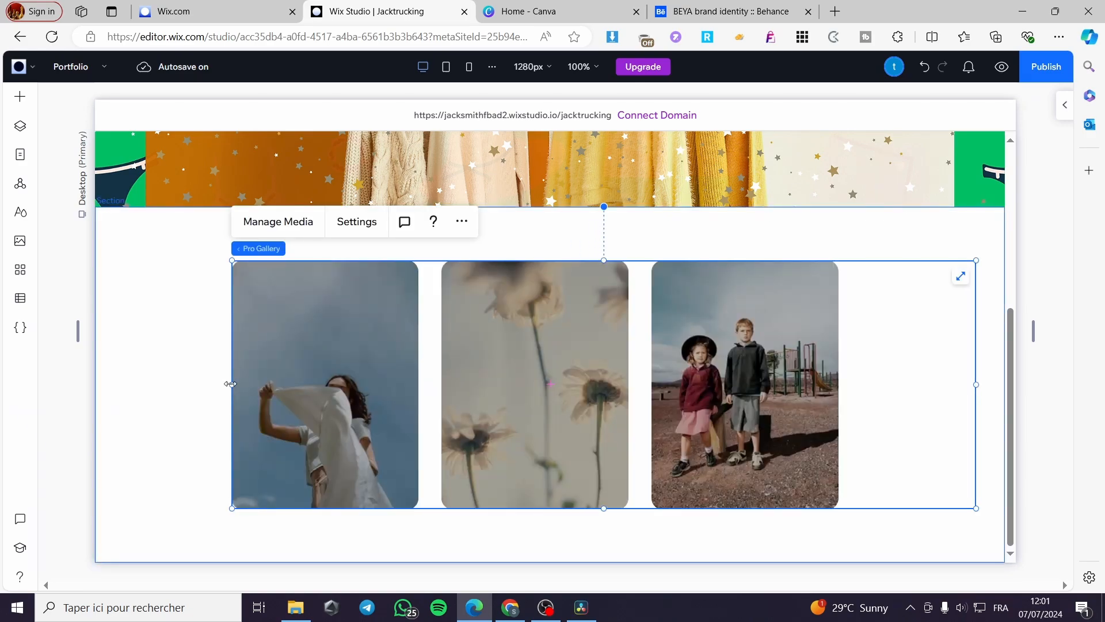
{"action": "left_click_drag", "start_coordinate": [232, 384], "coordinate": [109, 406]}
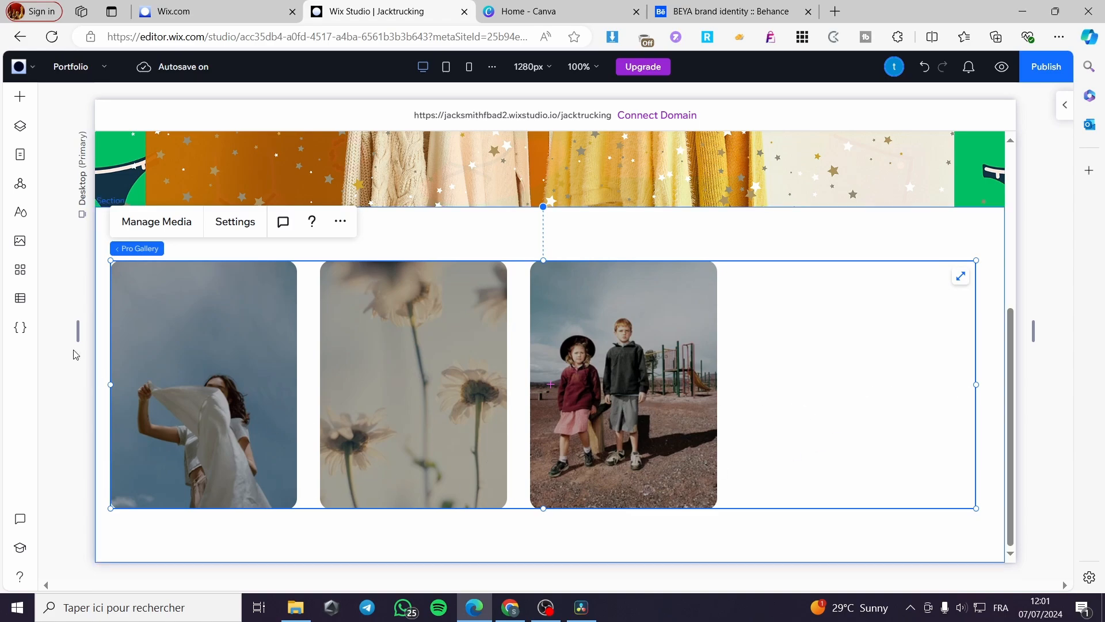
- View the available single video players and switch to Behance to examine the BEYA brand identity project's image and video layout
{"action": "left_click", "coordinate": [22, 100]}
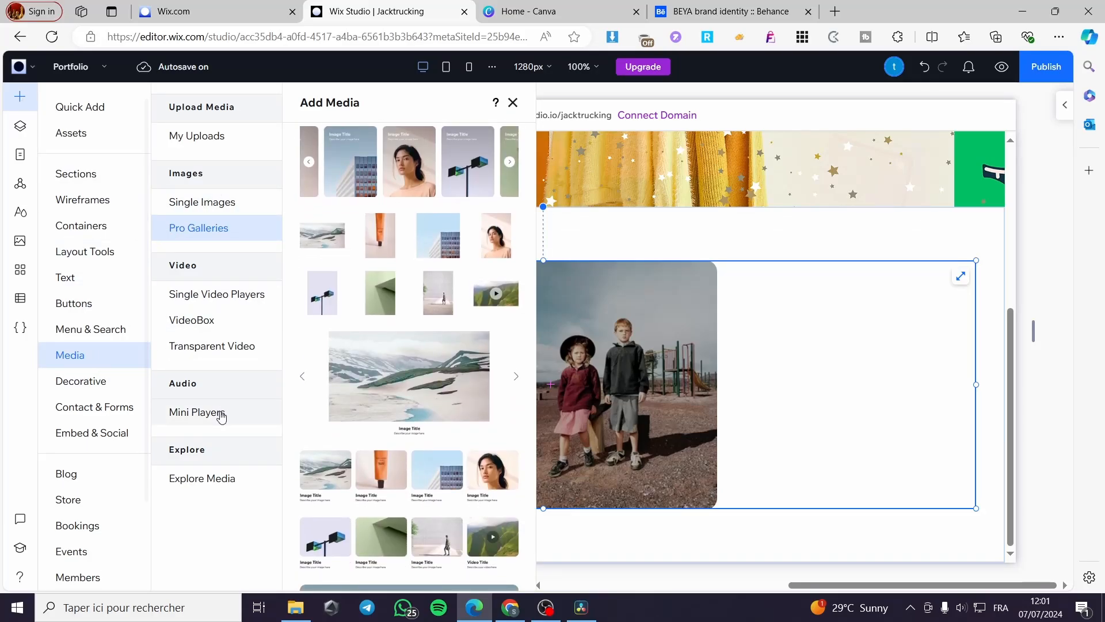
{"action": "left_click", "coordinate": [207, 295]}
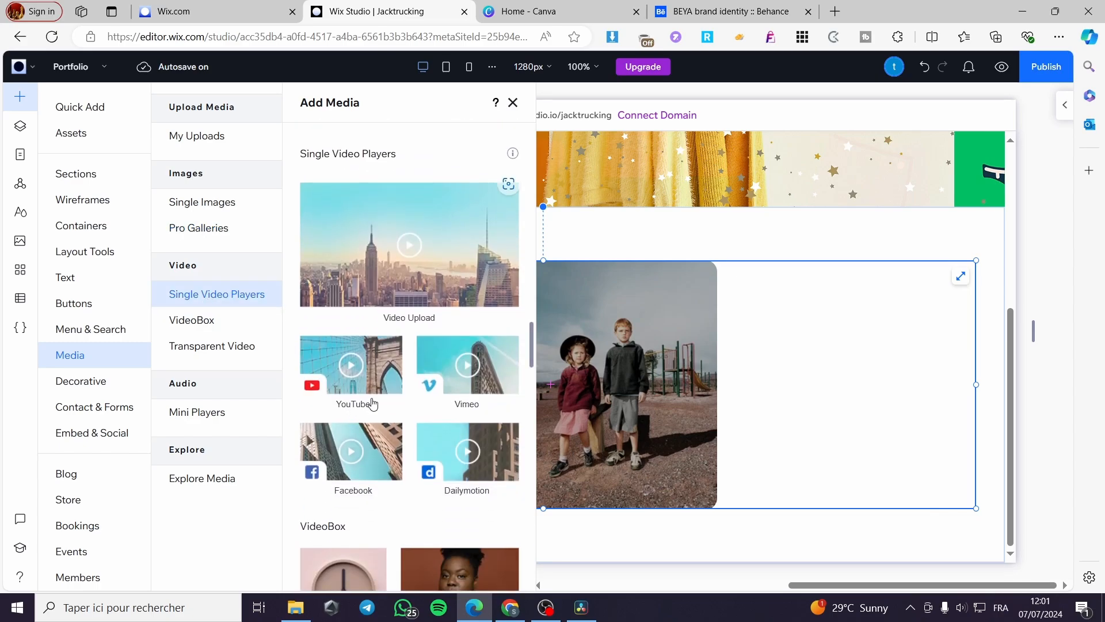
{"action": "left_click", "coordinate": [697, 6]}
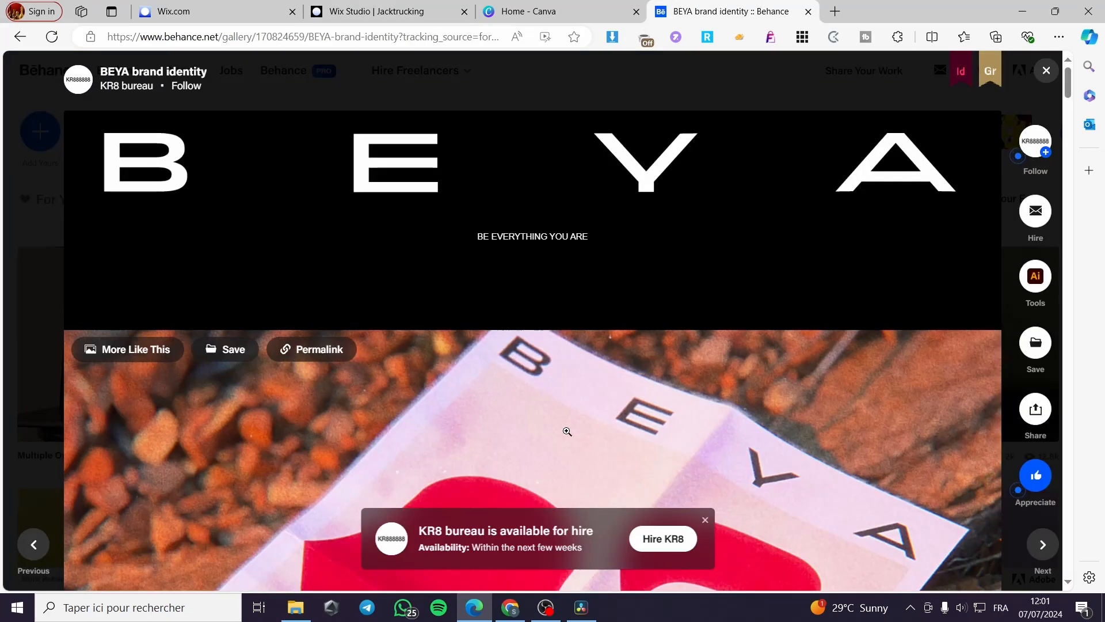
{"action": "scroll", "coordinate": [568, 424], "scroll_direction": "down", "scroll_amount": 10}
{"action": "scroll", "coordinate": [566, 417], "scroll_direction": "up", "scroll_amount": 1}
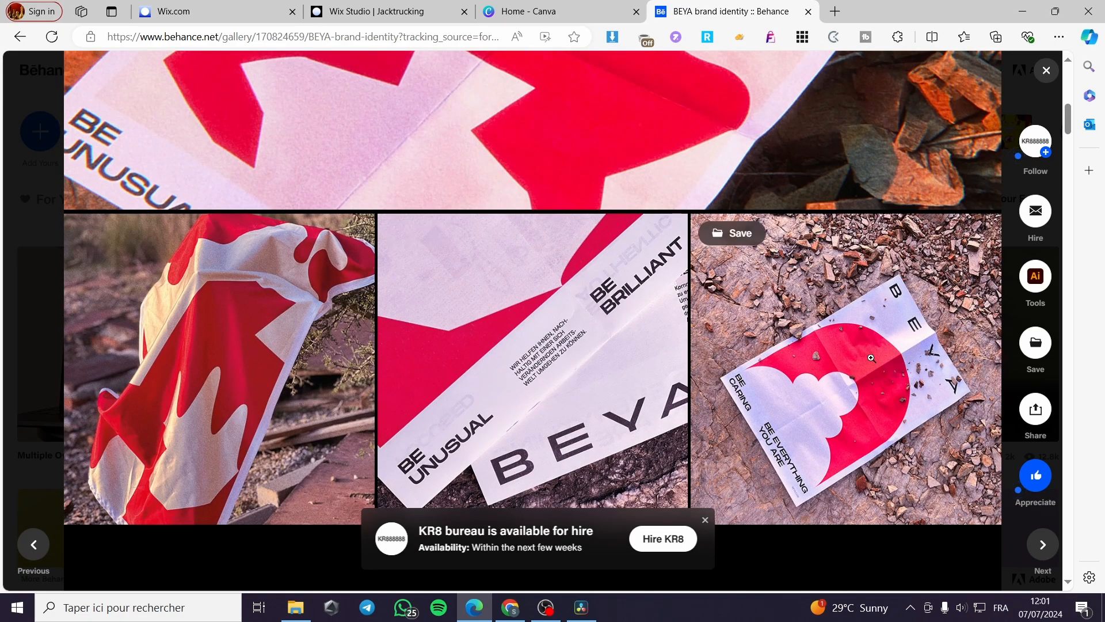
{"action": "scroll", "coordinate": [779, 387], "scroll_direction": "down", "scroll_amount": 6}
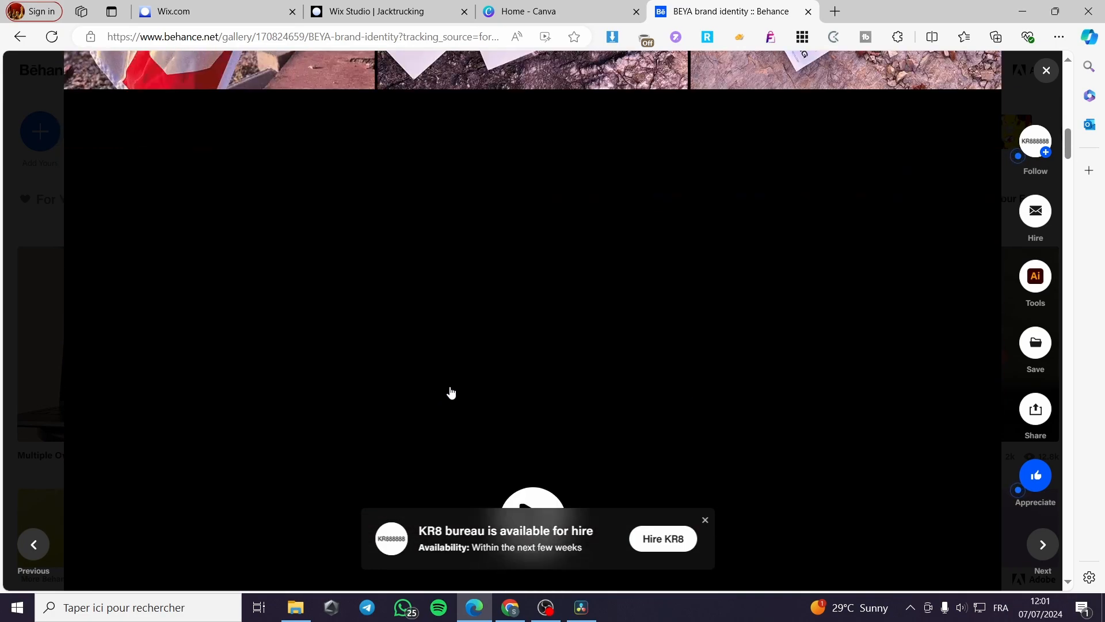
- Examine the BEYA project's row of posters on Behance and return to Wix Studio to view the video elements on offer
{"action": "scroll", "coordinate": [452, 392], "scroll_direction": "down", "scroll_amount": 4}
{"action": "scroll", "coordinate": [563, 305], "scroll_direction": "down", "scroll_amount": 6}
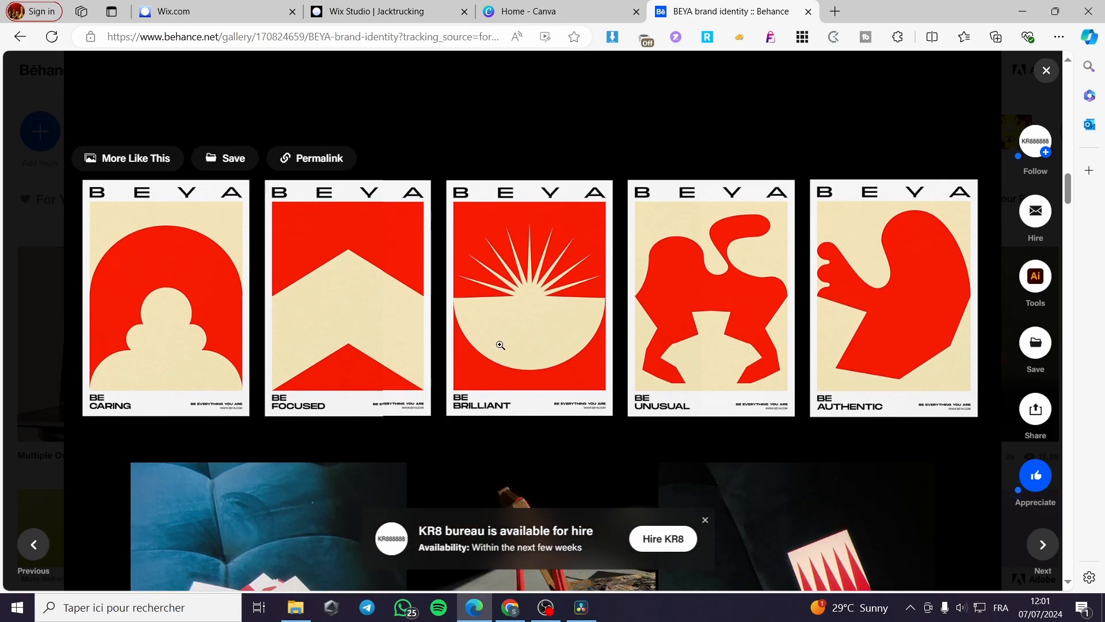
{"action": "left_click", "coordinate": [345, 11]}
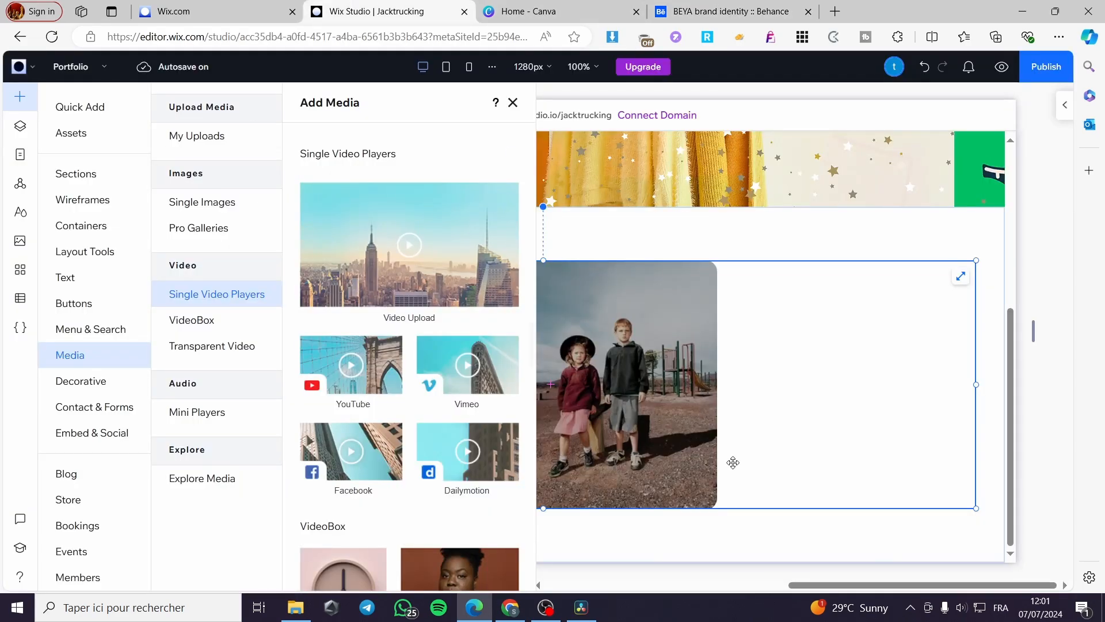
{"action": "left_click", "coordinate": [763, 11]}
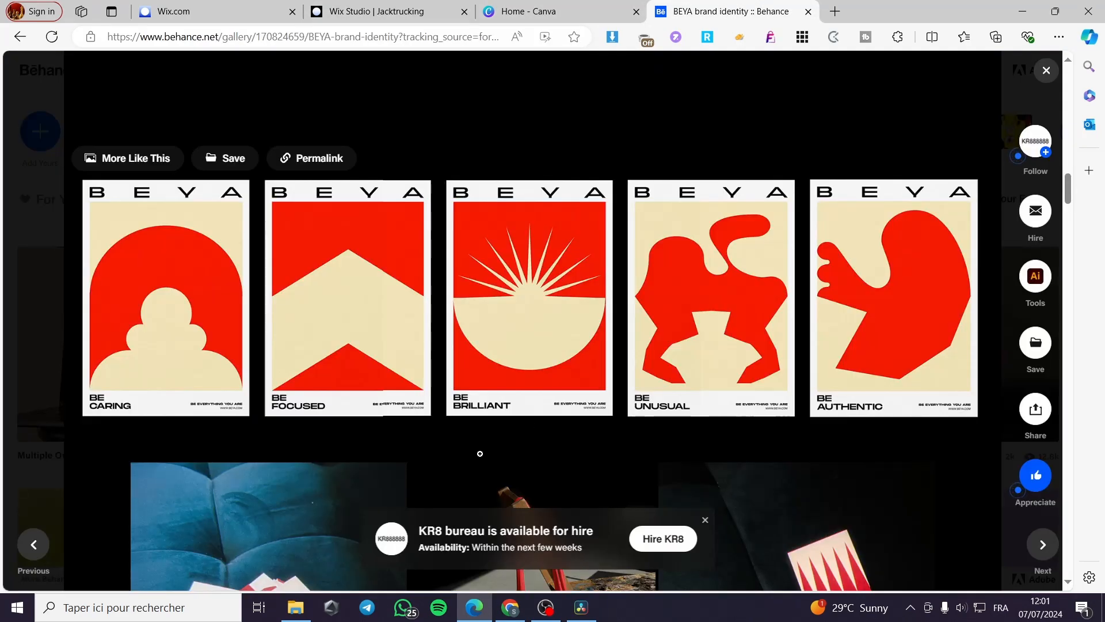
{"action": "left_click", "coordinate": [366, 10]}
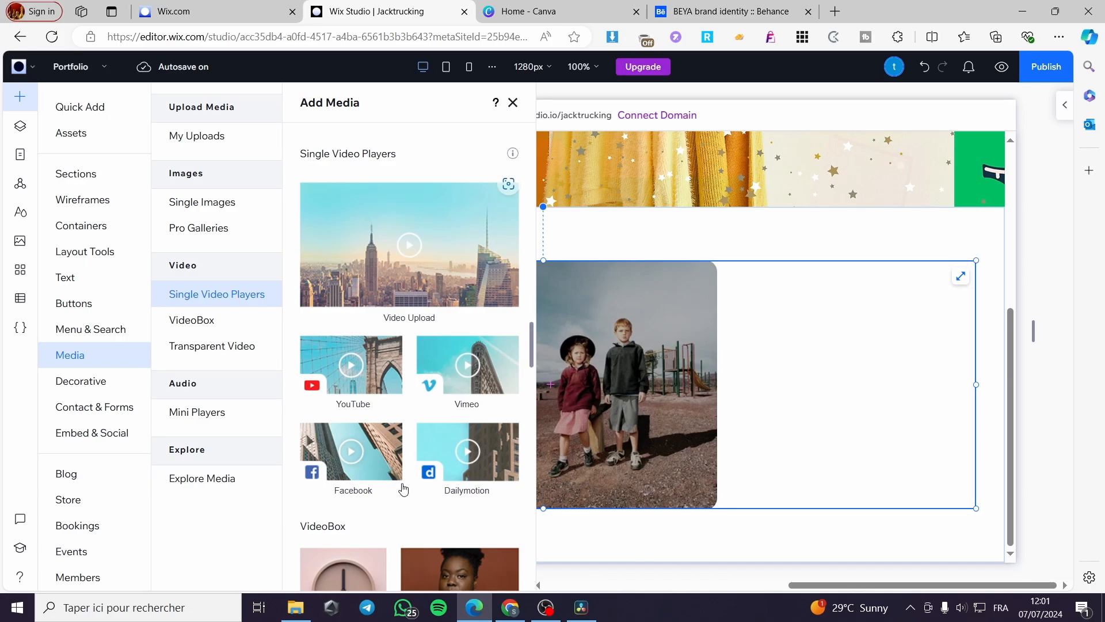
{"action": "scroll", "coordinate": [439, 384], "scroll_direction": "down", "scroll_amount": 5}
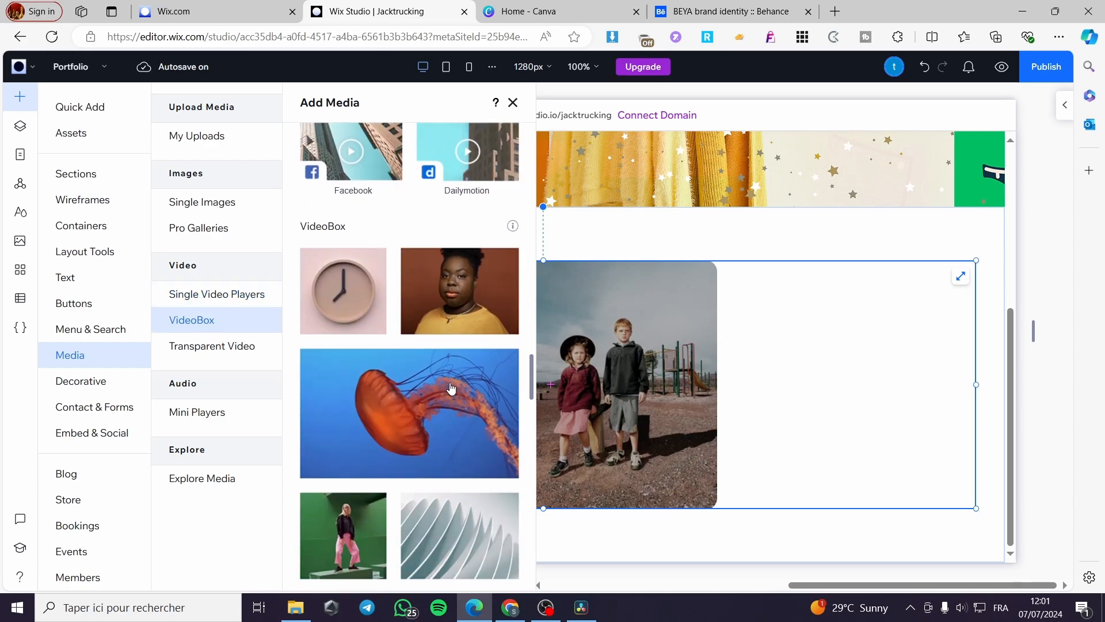
- Add the orange BOOM text marquee below the Pro Gallery and widen it to show two repeats of its text
{"action": "left_click", "coordinate": [107, 283]}
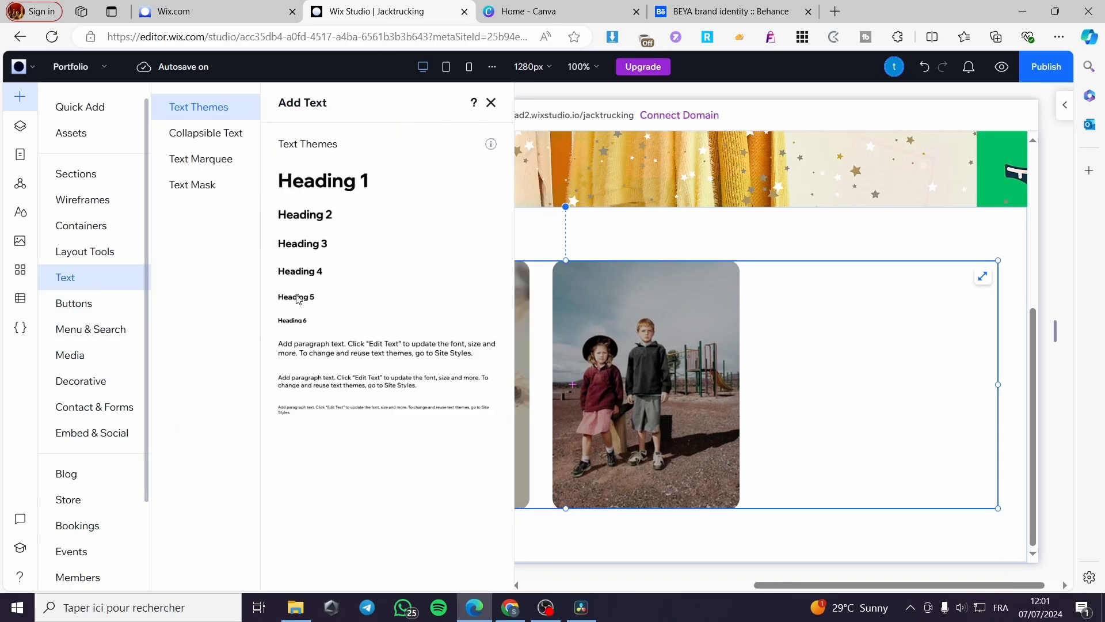
{"action": "left_click", "coordinate": [199, 145]}
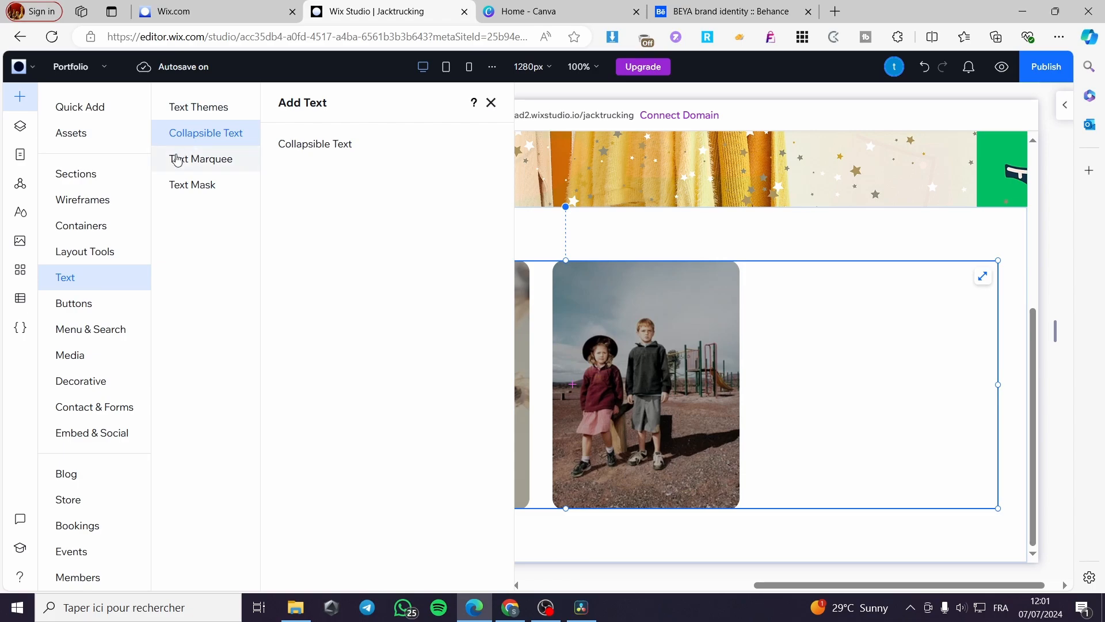
{"action": "left_click", "coordinate": [207, 161]}
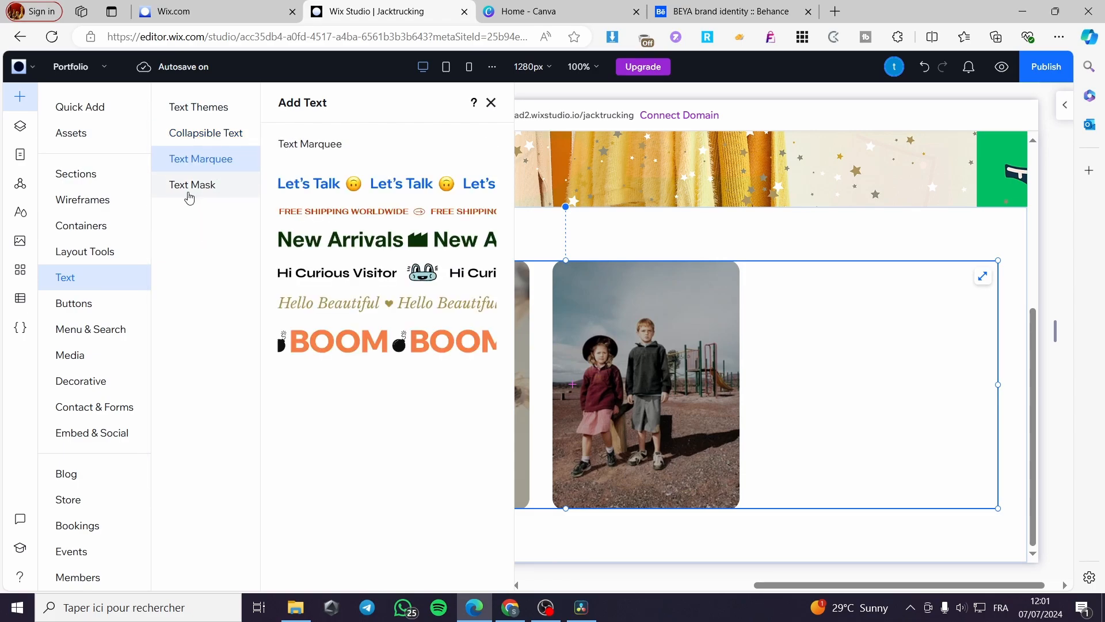
{"action": "left_click_drag", "start_coordinate": [358, 348], "coordinate": [500, 532]}
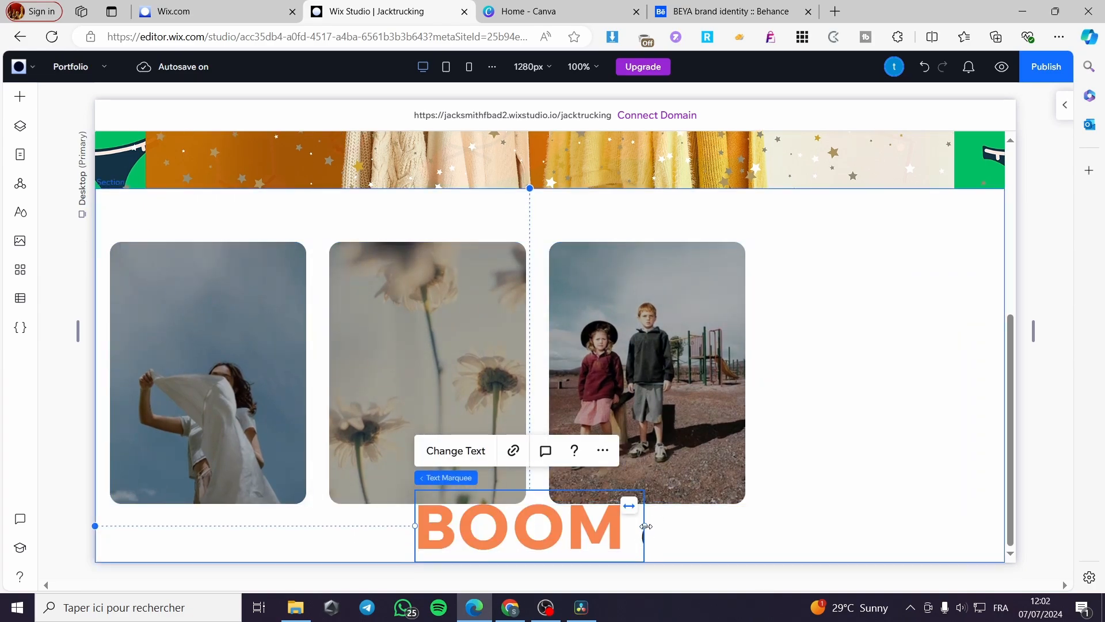
{"action": "left_click_drag", "start_coordinate": [645, 526], "coordinate": [506, 549]}
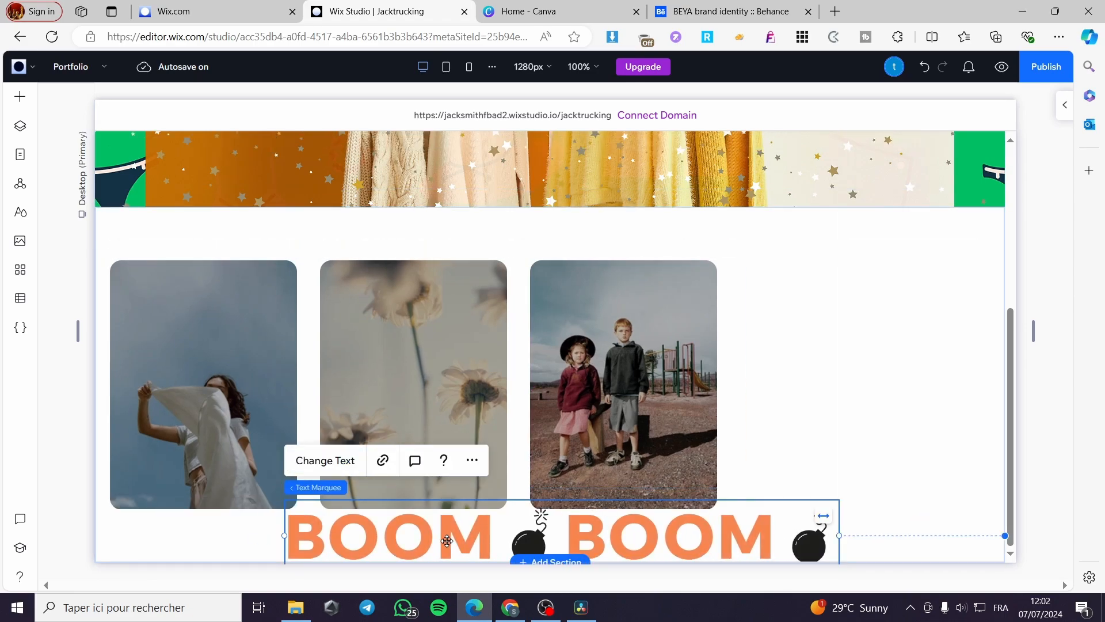
- Change the text of the marquee to "Wait for it"
{"action": "left_click", "coordinate": [302, 464]}
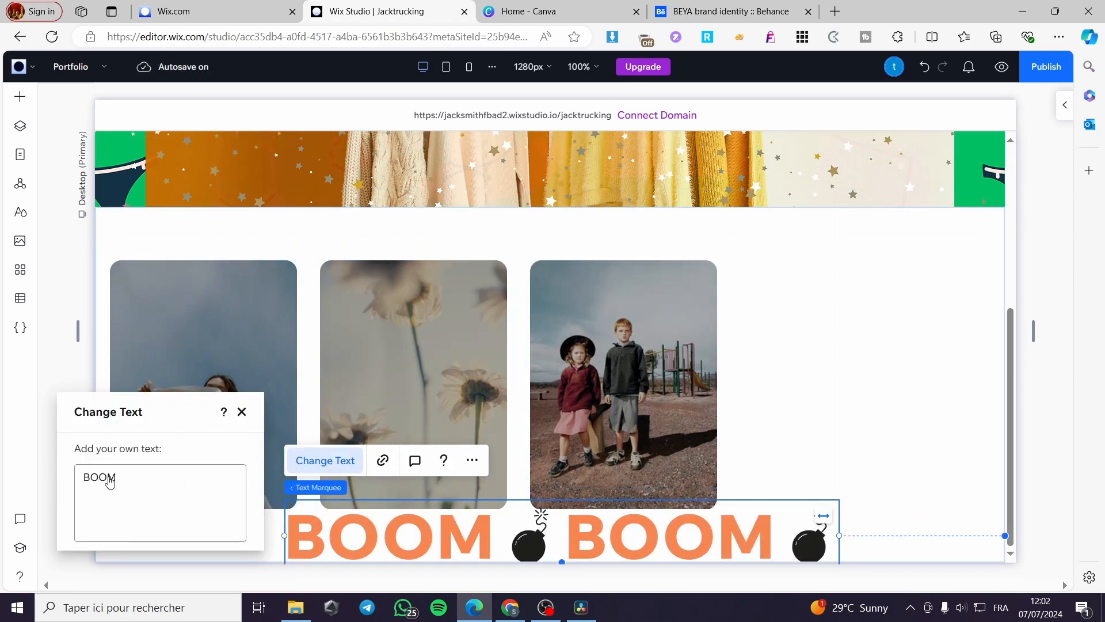
{"action": "left_click_drag", "start_coordinate": [131, 481], "coordinate": [67, 484]}
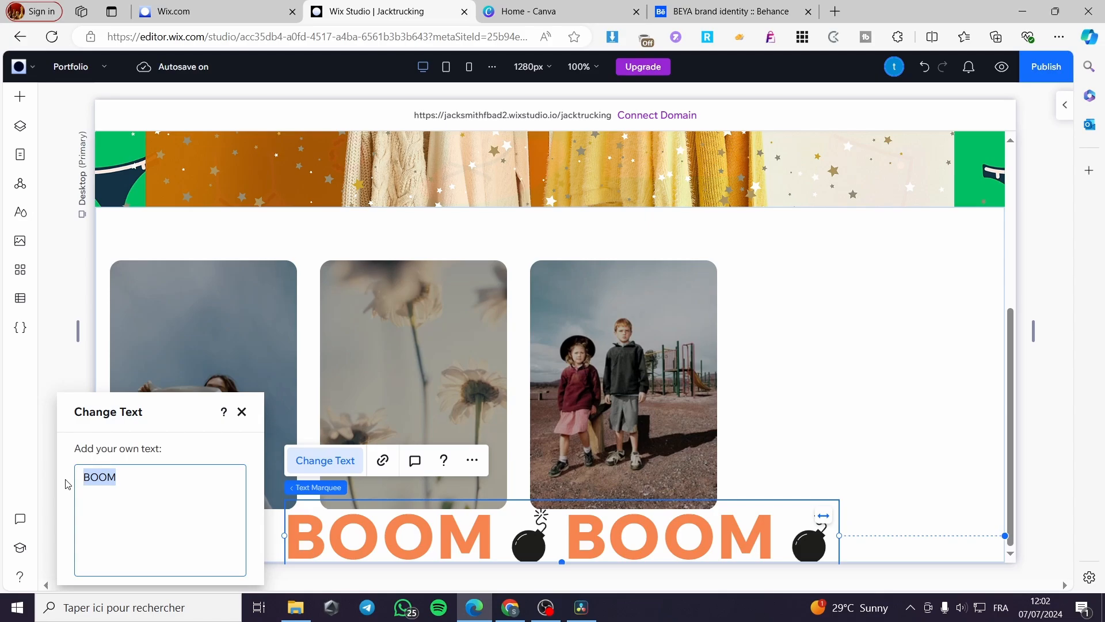
{"action": "type", "text": "Wiat"}
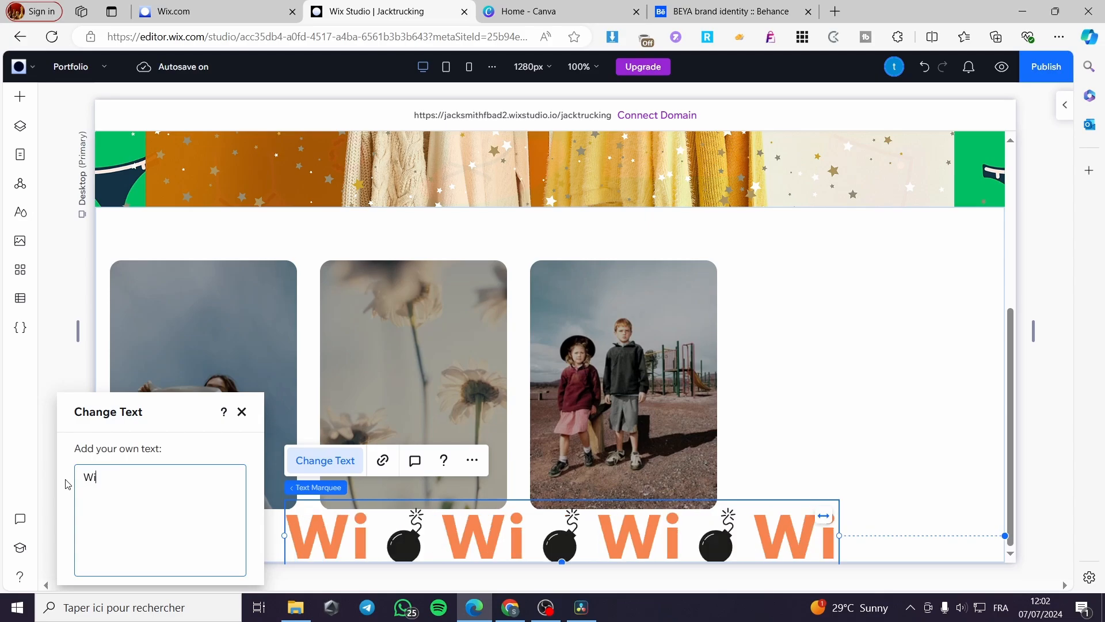
{"action": "key", "text": "BackSpace"}
{"action": "key", "text": "BackSpace"}
{"action": "type", "text": "a"}
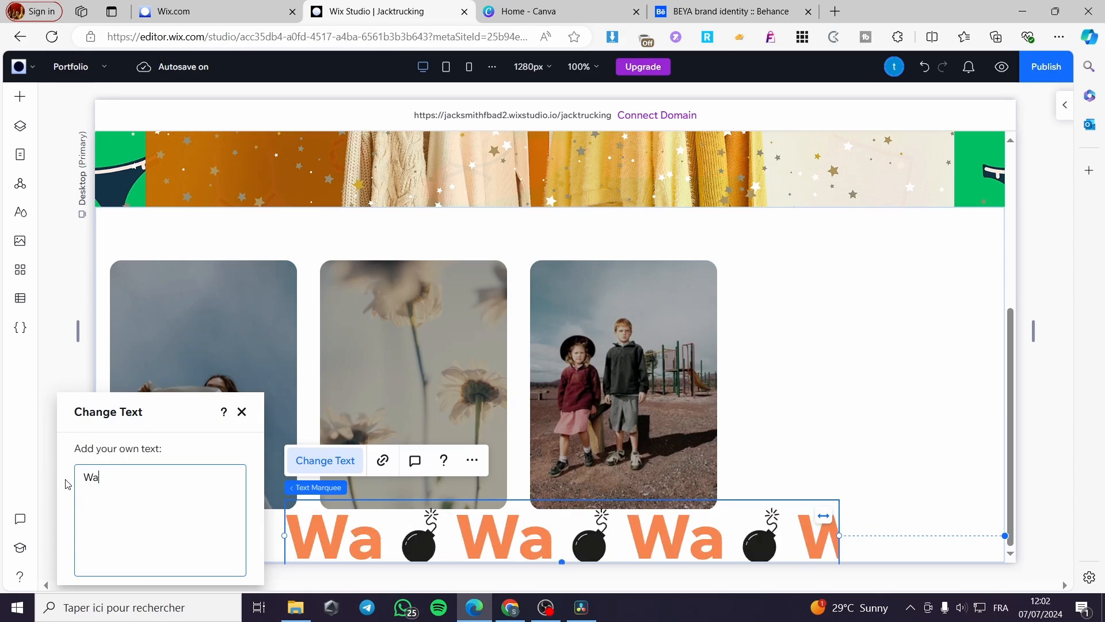
{"action": "type", "text": "it for it"}
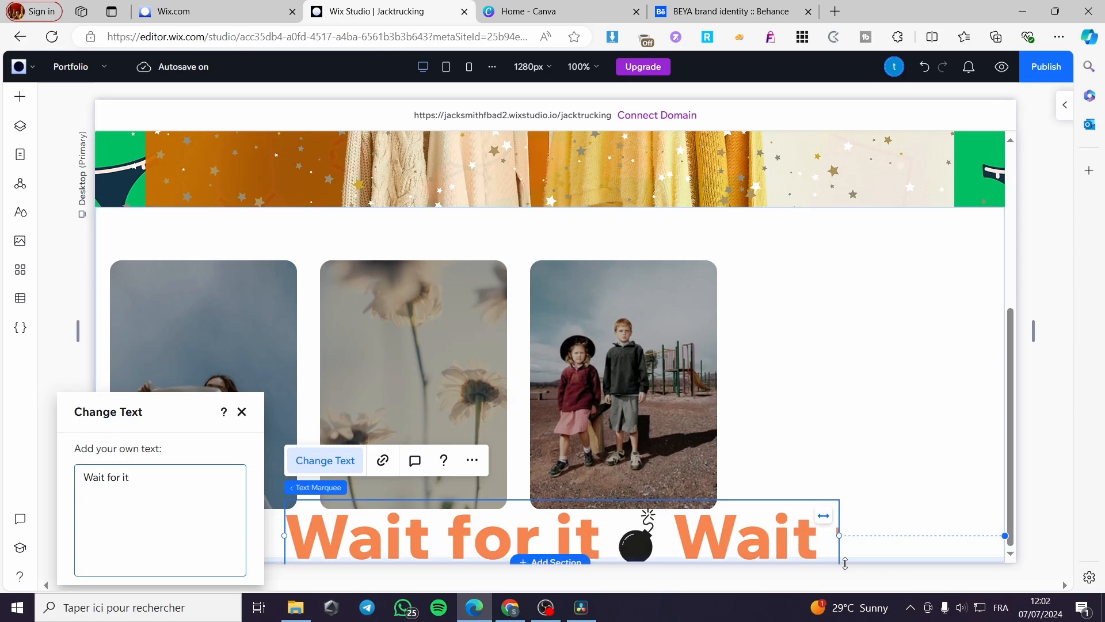
- Narrow the text marquee to a single centred repeat and shift the Pro Gallery right so its three images sit around the page centre
{"action": "left_click_drag", "start_coordinate": [839, 535], "coordinate": [671, 539]}
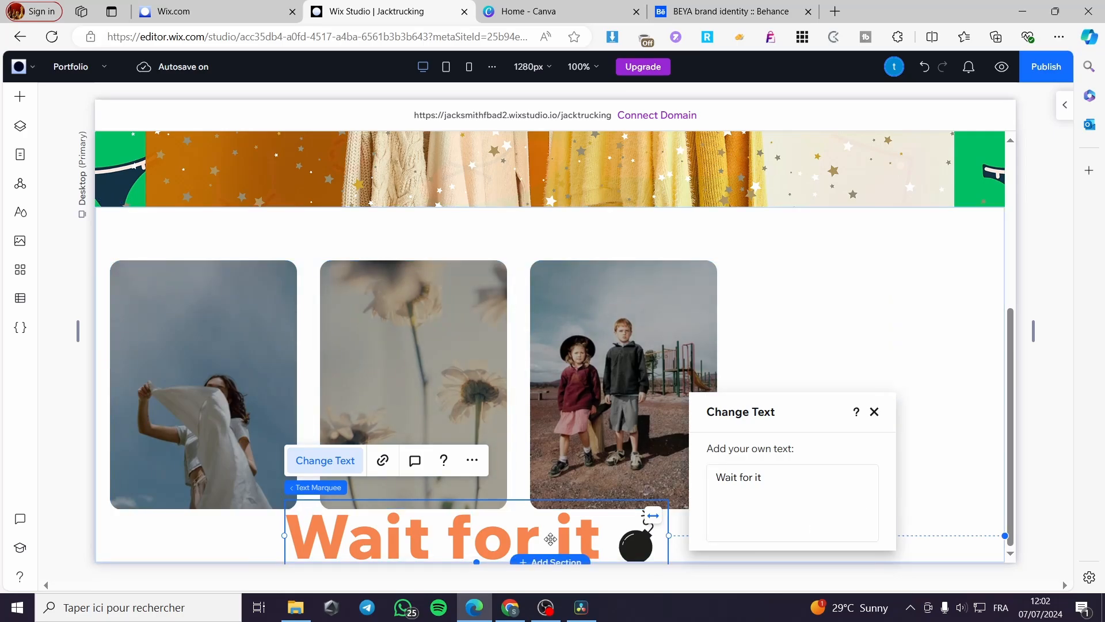
{"action": "left_click_drag", "start_coordinate": [553, 541], "coordinate": [624, 537]}
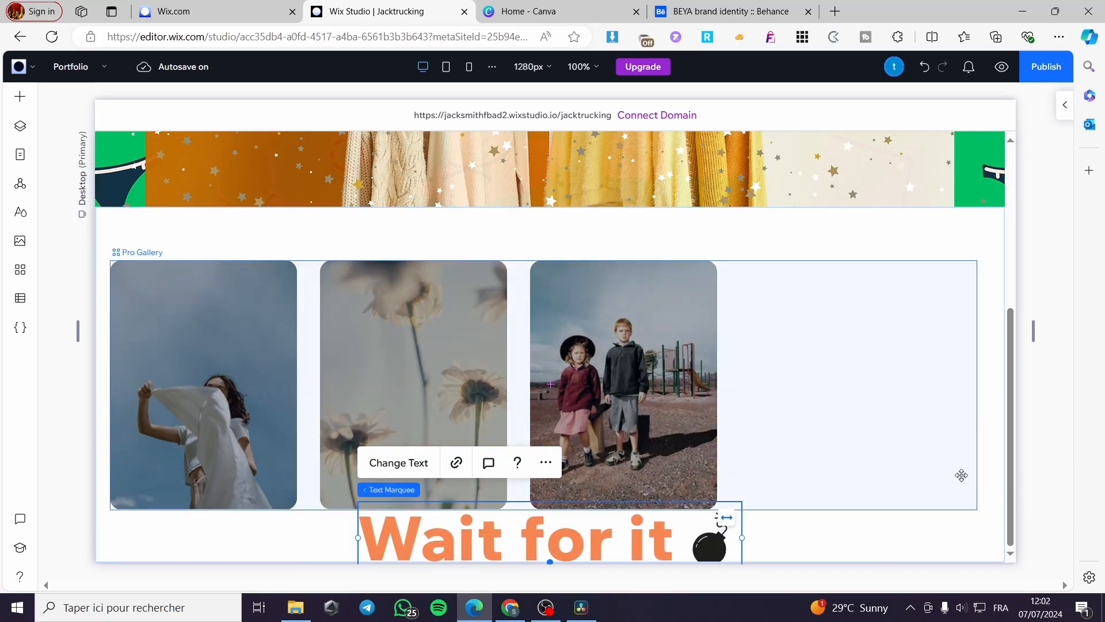
{"action": "scroll", "coordinate": [967, 484], "scroll_direction": "up", "scroll_amount": 5}
{"action": "scroll", "coordinate": [870, 447], "scroll_direction": "down", "scroll_amount": 5}
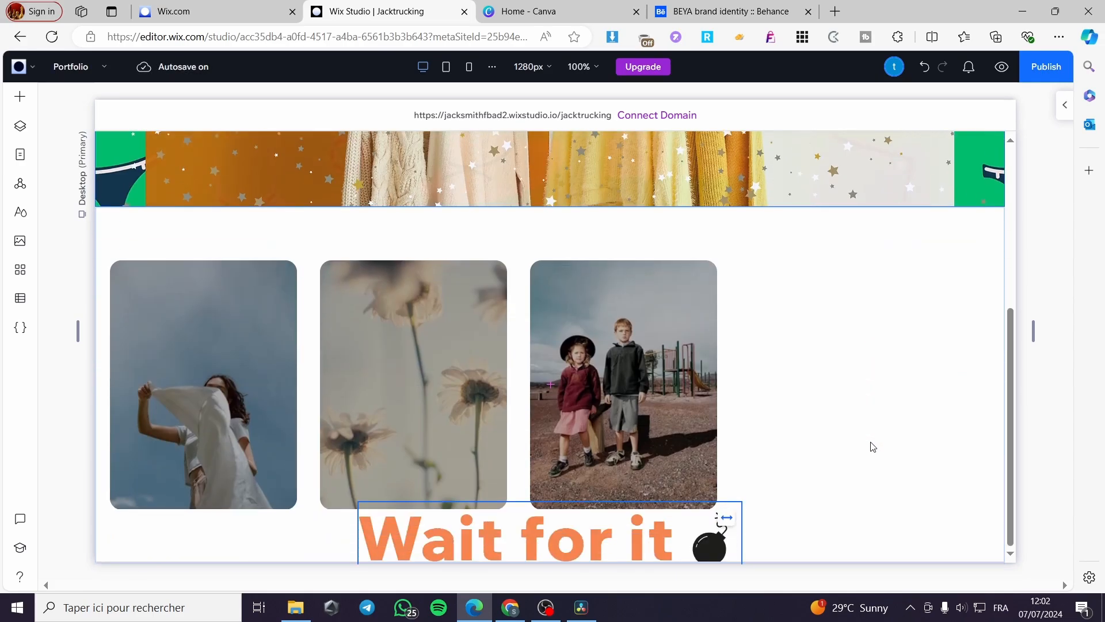
{"action": "left_click", "coordinate": [712, 547]}
{"action": "left_click_drag", "start_coordinate": [663, 361], "coordinate": [775, 360]}
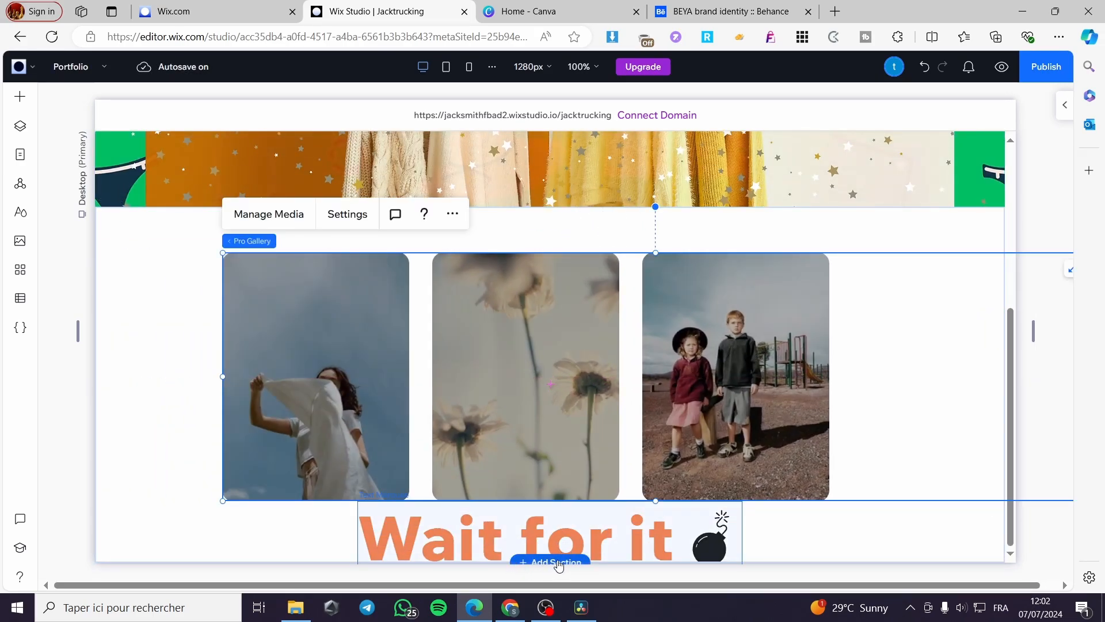
- Add an empty section below the text marquee and place a quick-add Gallery in its middle
{"action": "scroll", "coordinate": [557, 561], "scroll_direction": "down", "scroll_amount": 5}
{"action": "scroll", "coordinate": [557, 560], "scroll_direction": "down", "scroll_amount": 1}
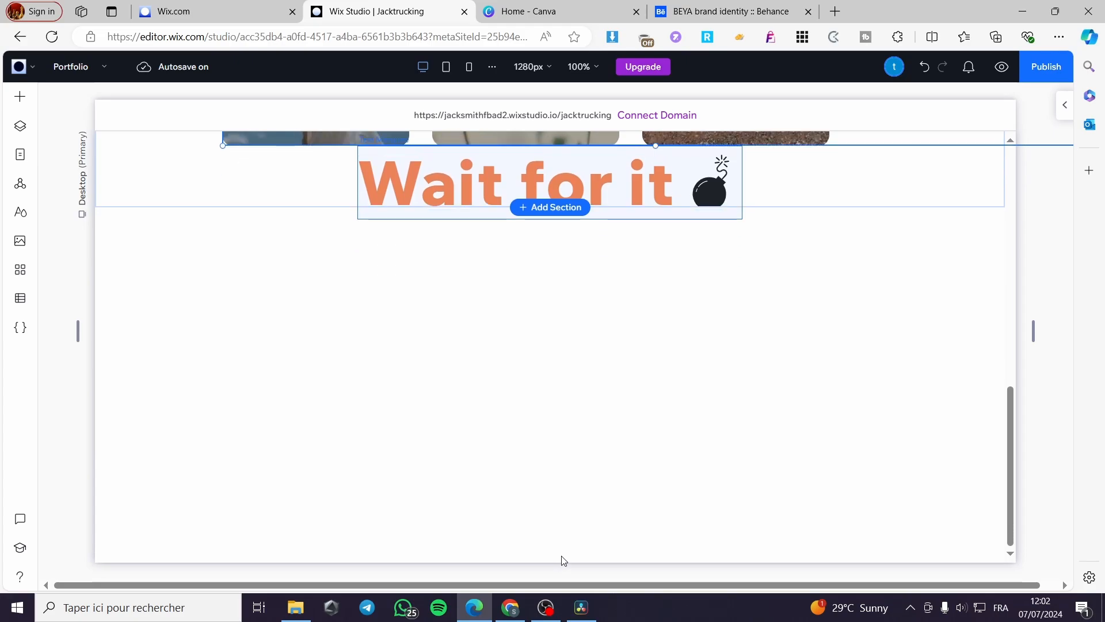
{"action": "left_click", "coordinate": [560, 553]}
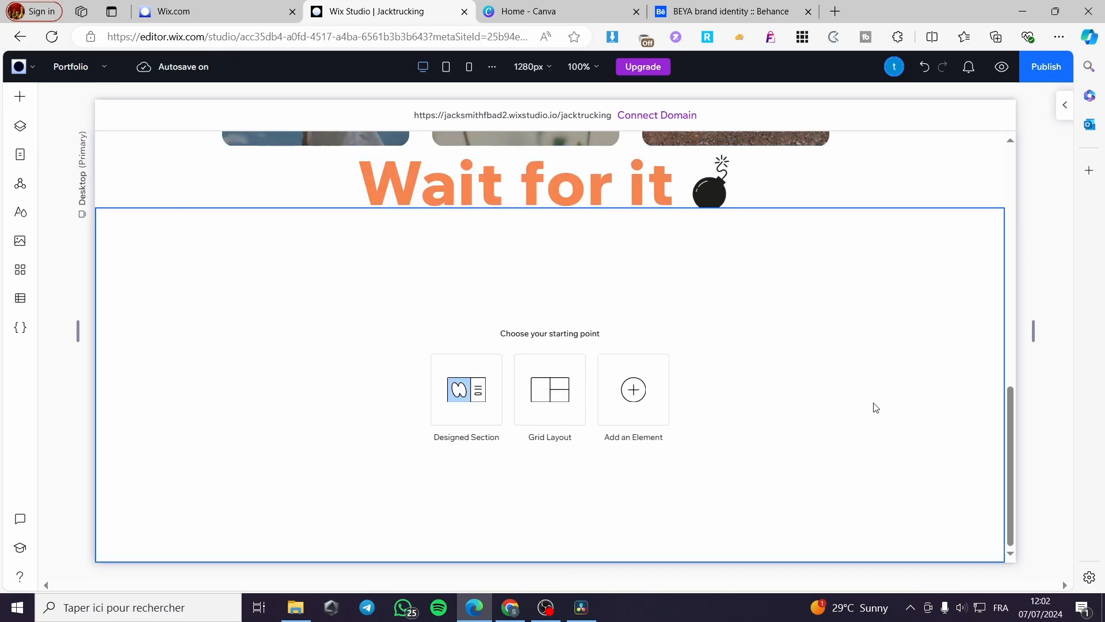
{"action": "left_click", "coordinate": [636, 390]}
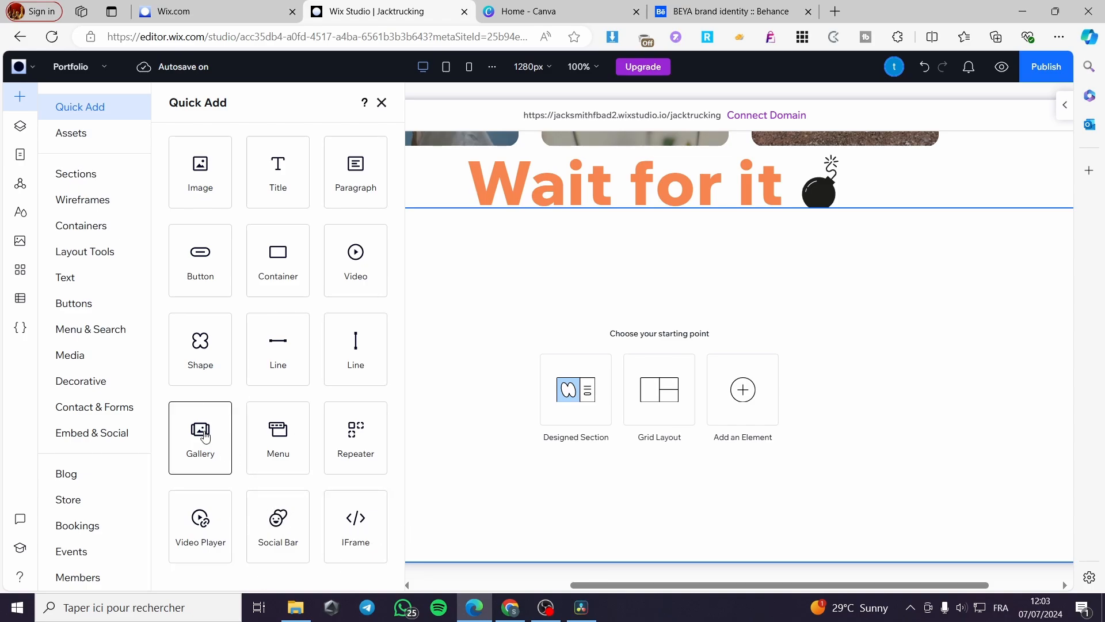
{"action": "left_click_drag", "start_coordinate": [200, 437], "coordinate": [623, 387]}
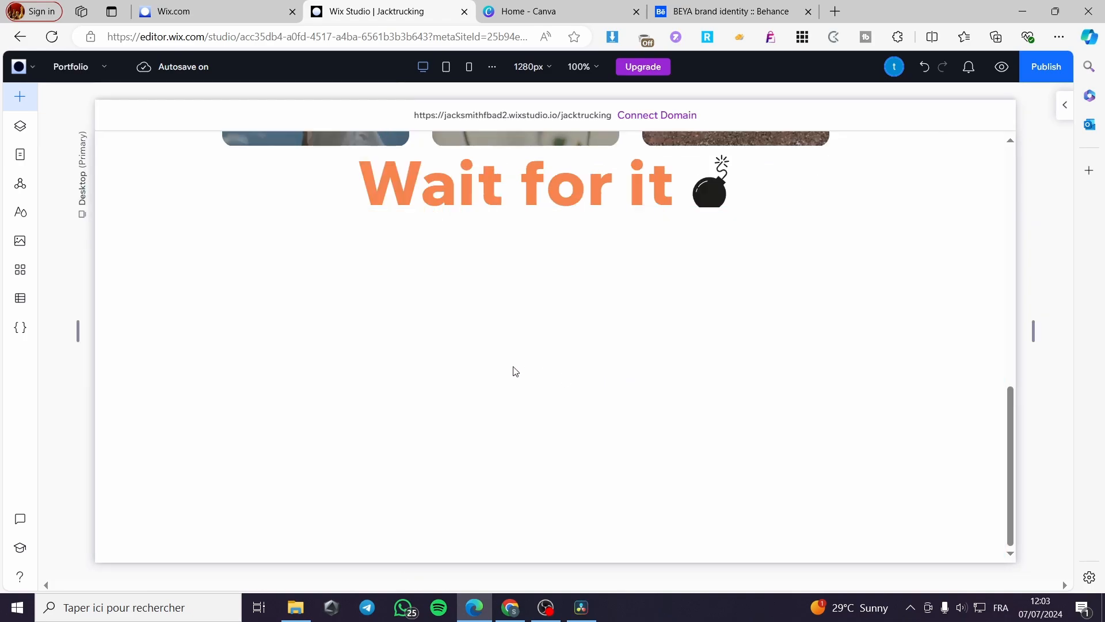
{"action": "left_click_drag", "start_coordinate": [513, 367], "coordinate": [590, 391]}
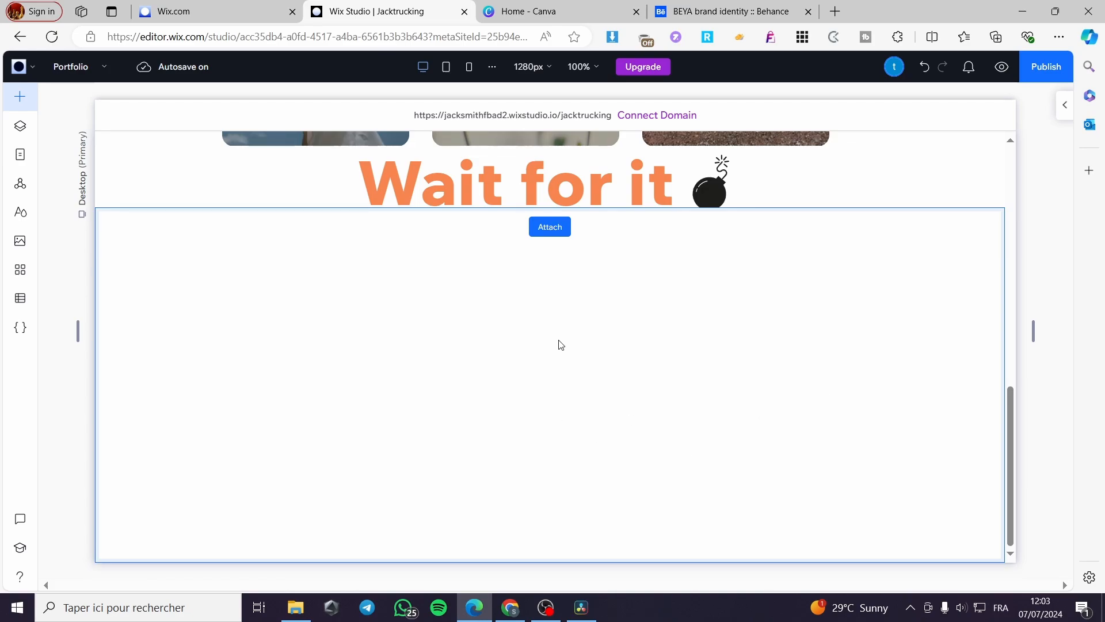
{"action": "left_click_drag", "start_coordinate": [561, 345], "coordinate": [560, 344]}
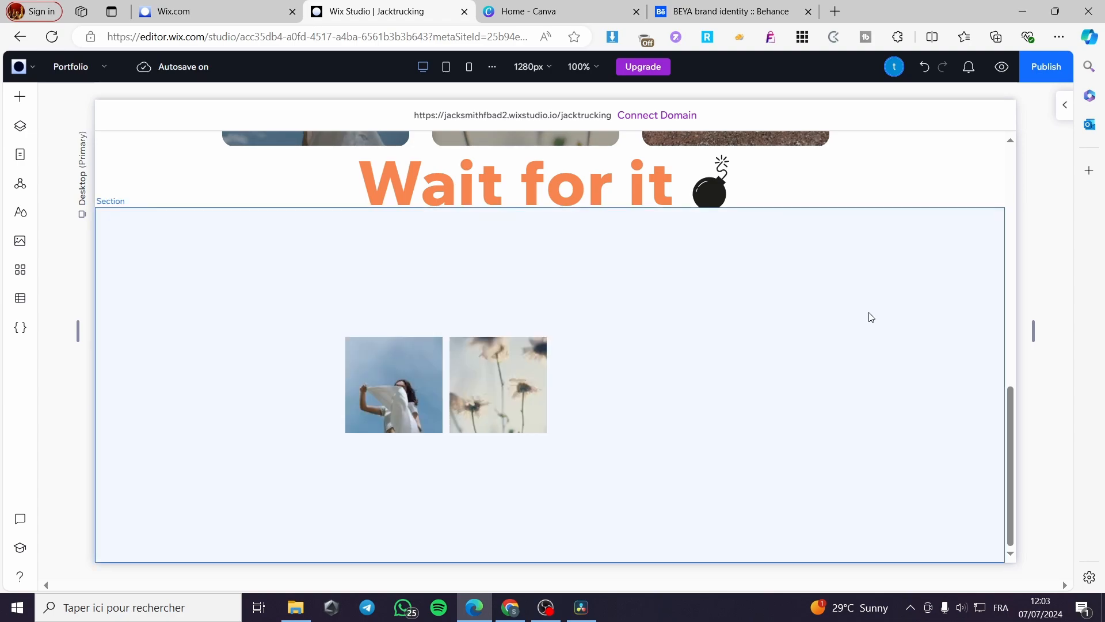
- Narrow the new section's Pro Gallery slightly from its right edge and review its media and the page above
{"action": "left_click", "coordinate": [699, 417]}
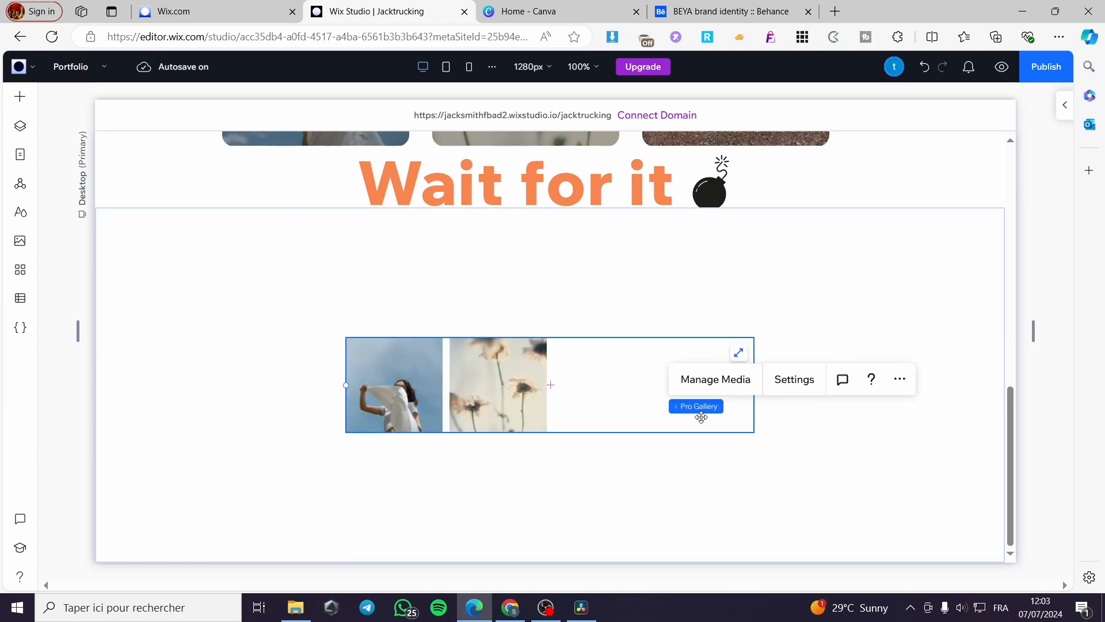
{"action": "left_click_drag", "start_coordinate": [756, 381], "coordinate": [719, 385]}
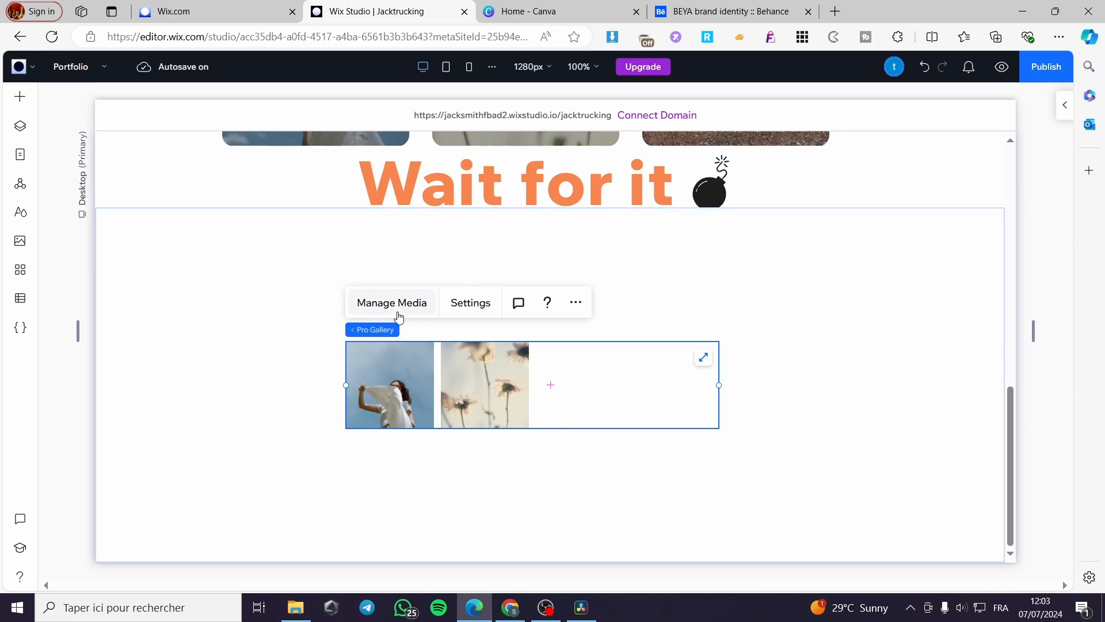
{"action": "left_click", "coordinate": [377, 310]}
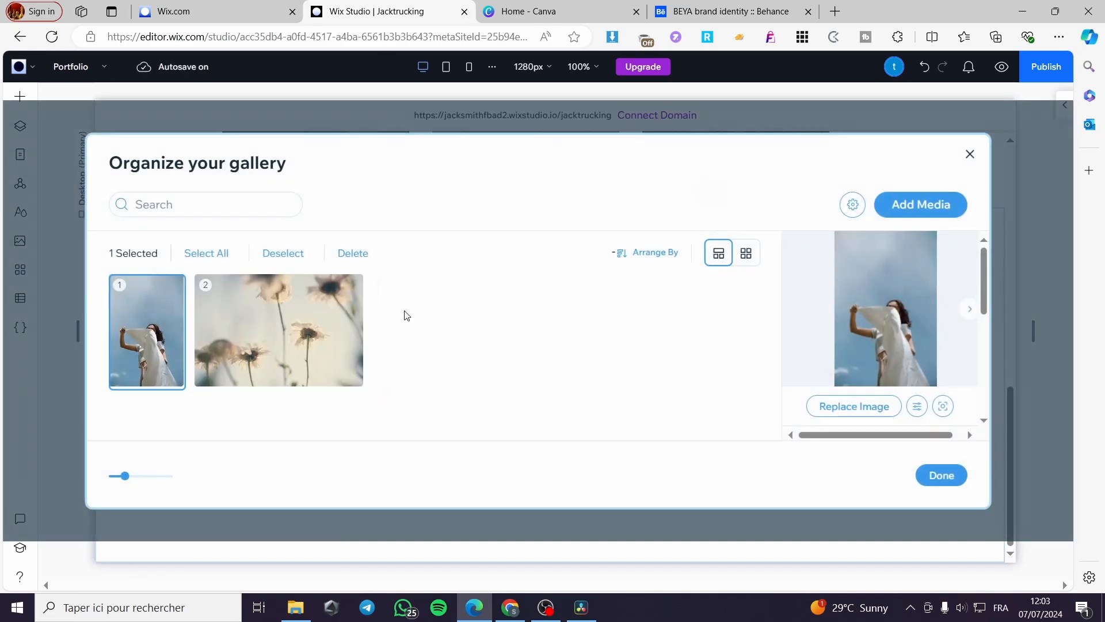
{"action": "left_click", "coordinate": [970, 154]}
{"action": "scroll", "coordinate": [681, 385], "scroll_direction": "up", "scroll_amount": 5}
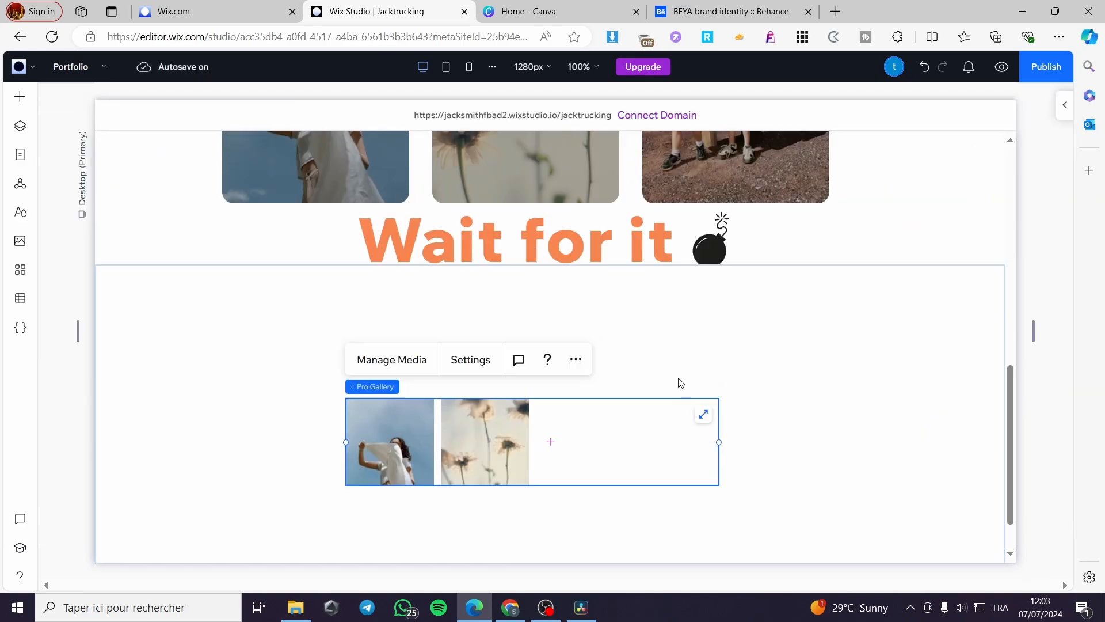
{"action": "scroll", "coordinate": [741, 285], "scroll_direction": "down", "scroll_amount": 5}
{"action": "scroll", "coordinate": [740, 284], "scroll_direction": "up", "scroll_amount": 8}
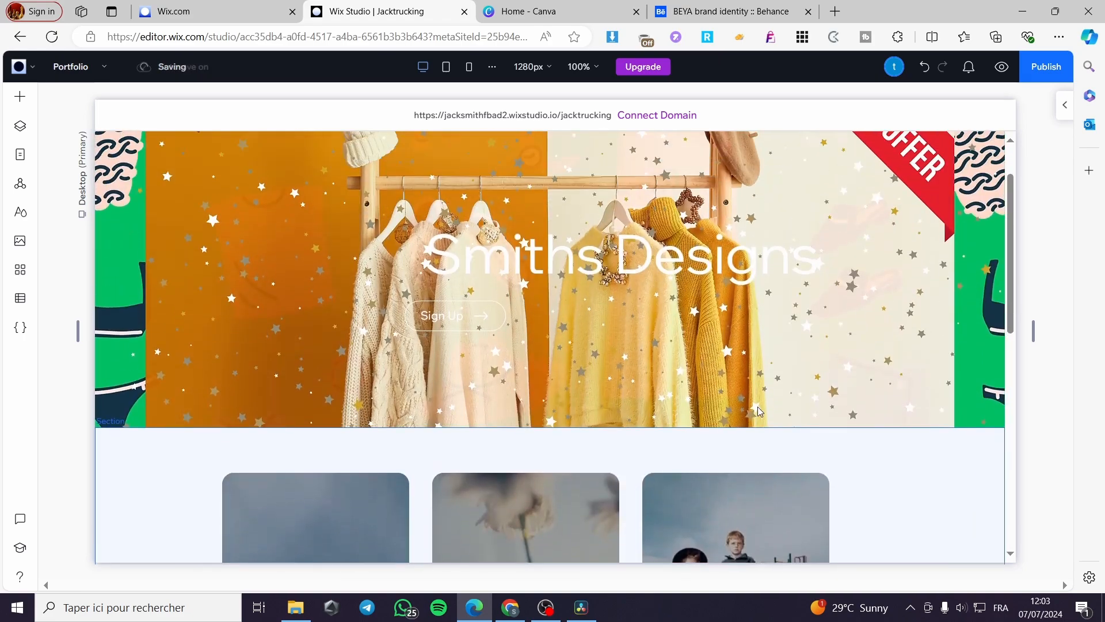